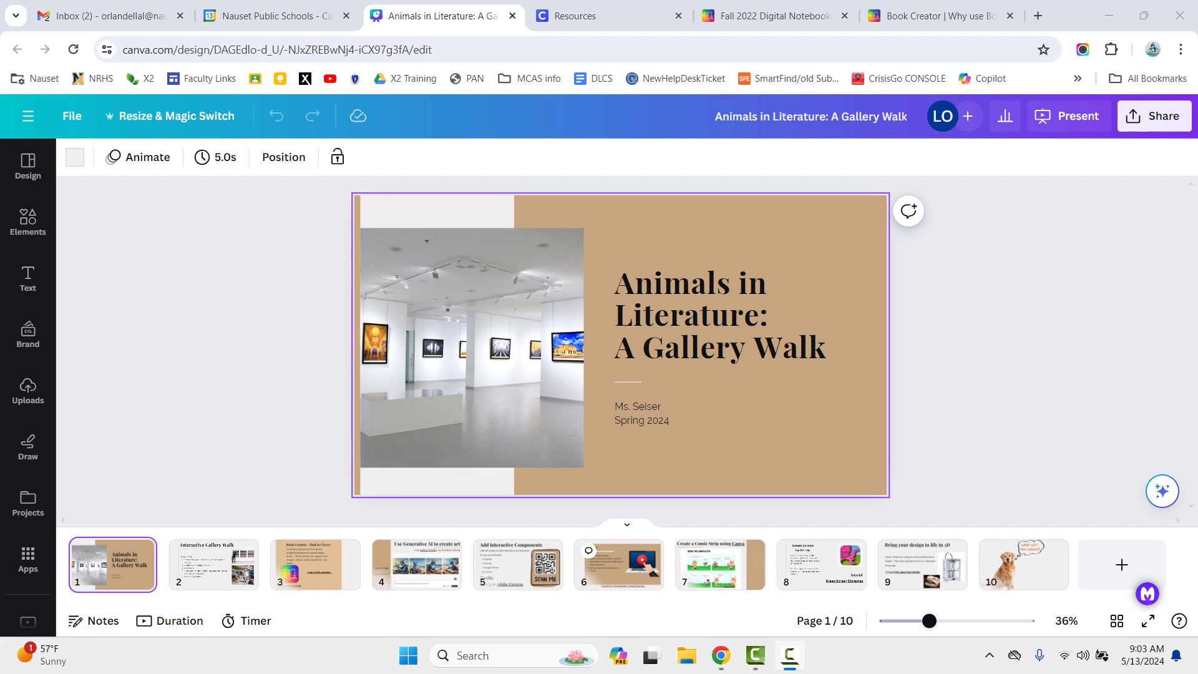
Open page 3 of the gallery walk presentation, the slide about Book Creator
{"action": "left_click", "coordinate": [1068, 116]}
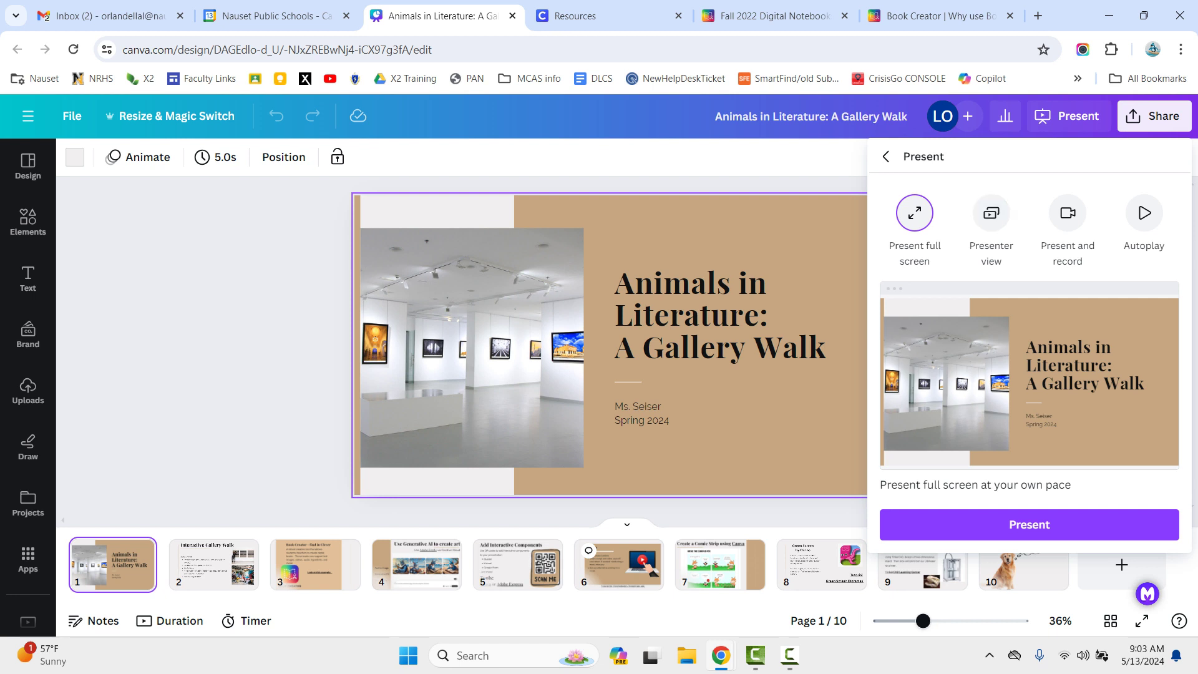
{"action": "key", "text": "Escape"}
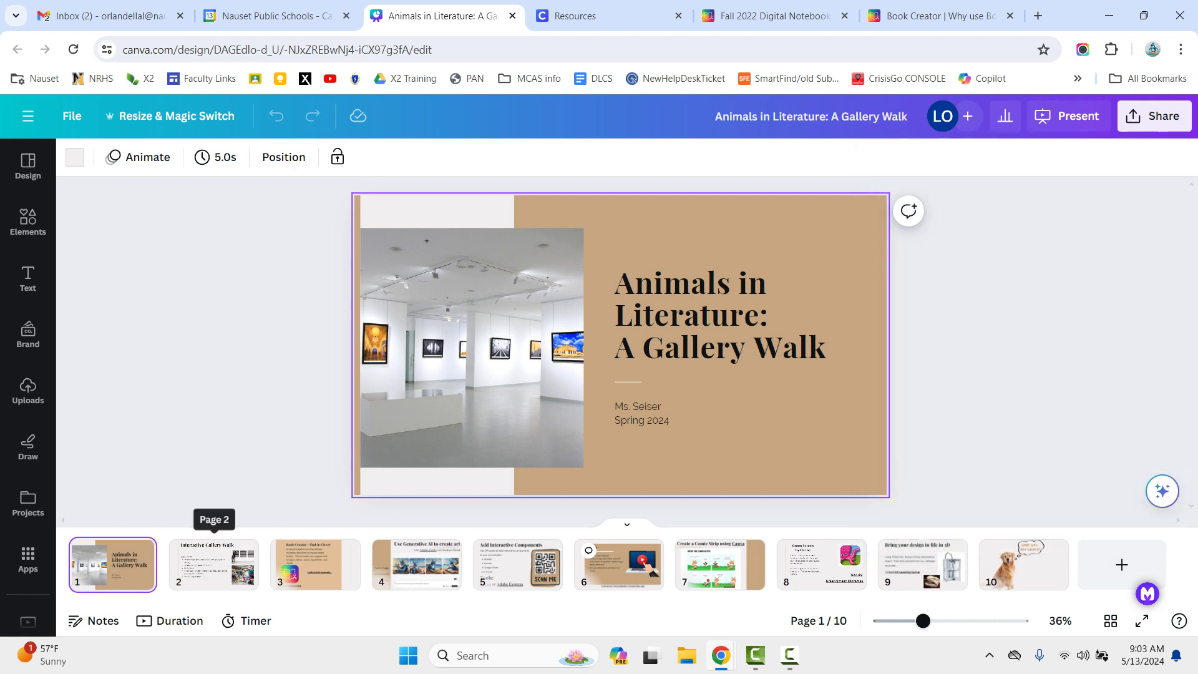
{"action": "left_click", "coordinate": [315, 564]}
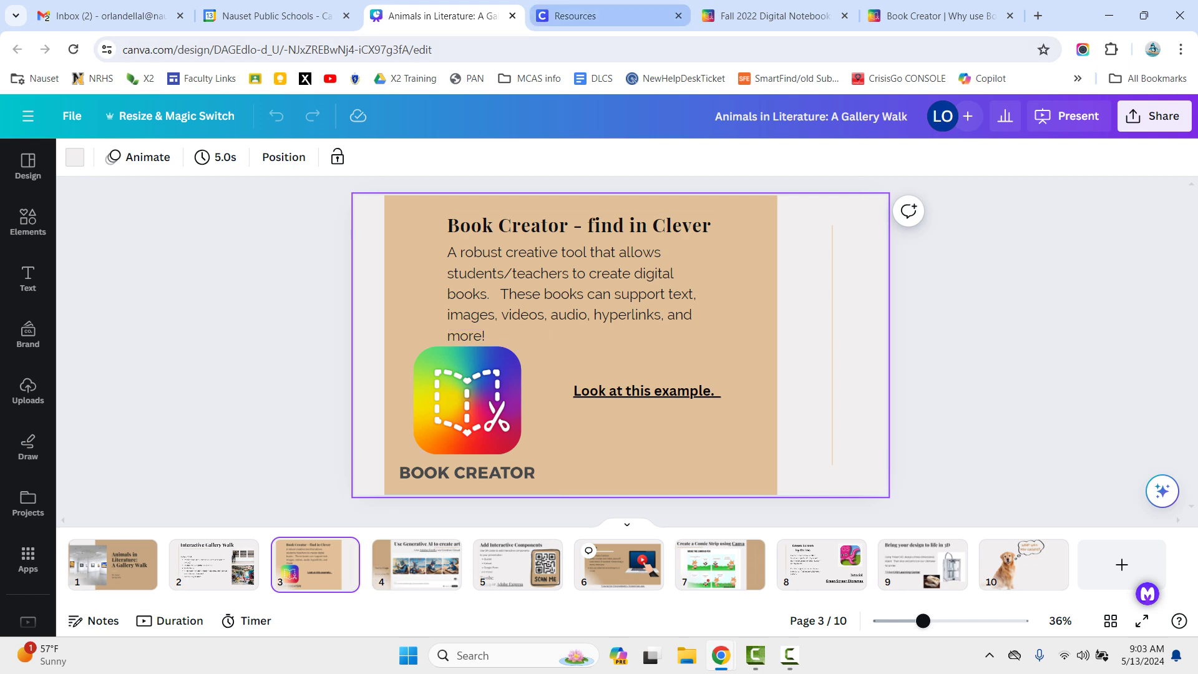
Switch to the Clever resources page and search for "boo" to locate Book Creator
{"action": "left_click", "coordinate": [587, 15]}
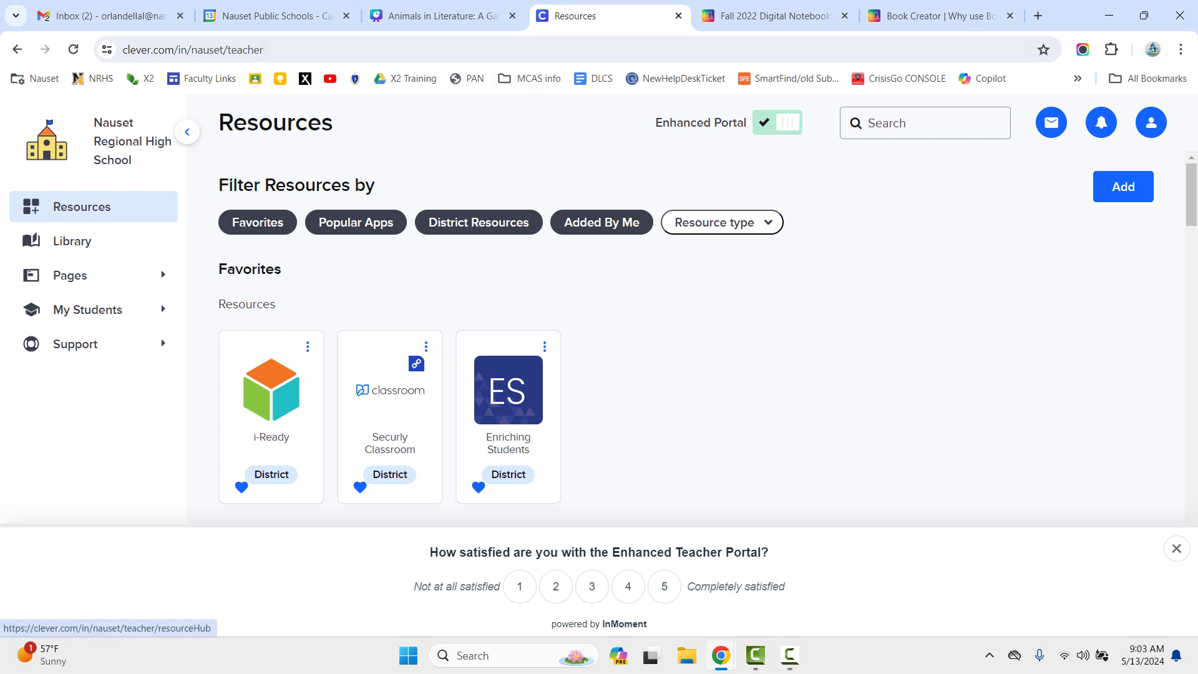
{"action": "left_click", "coordinate": [925, 123]}
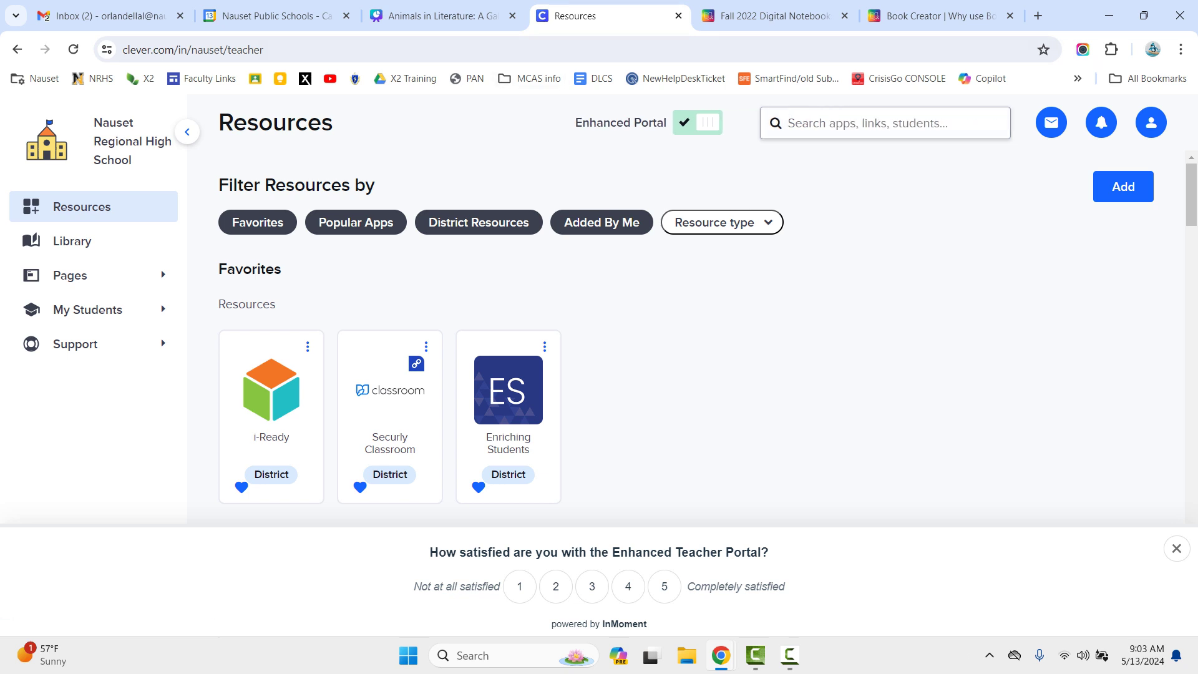
{"action": "type", "text": "boo"}
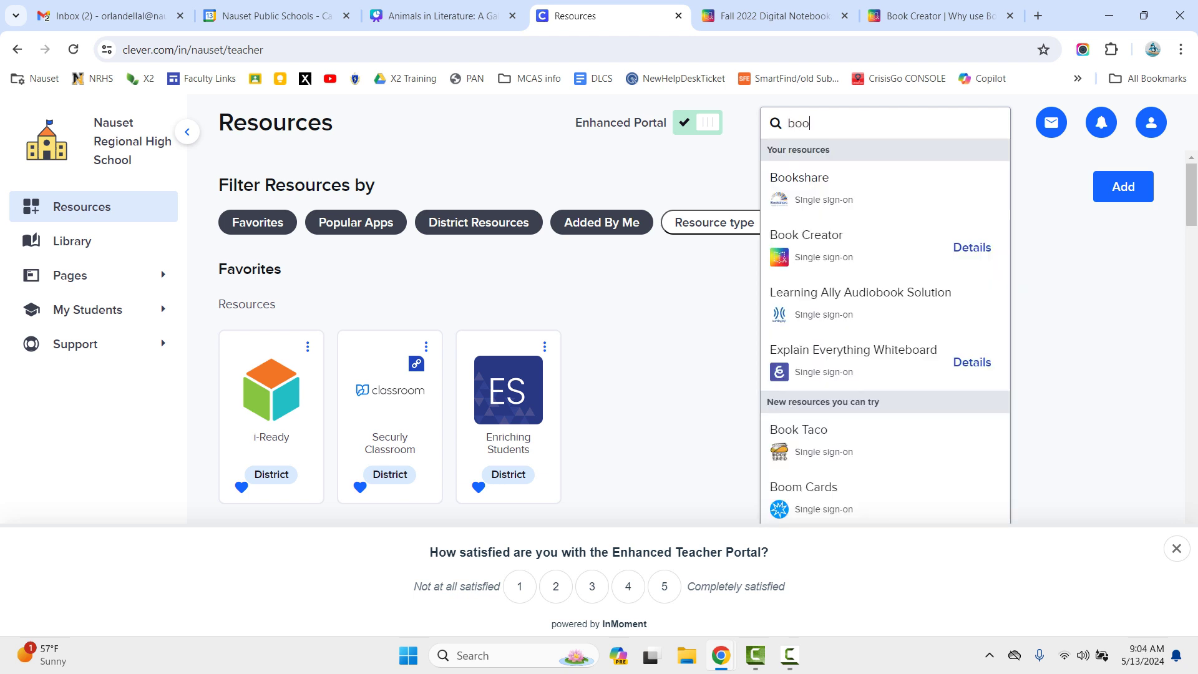
{"action": "key", "text": "Up"}
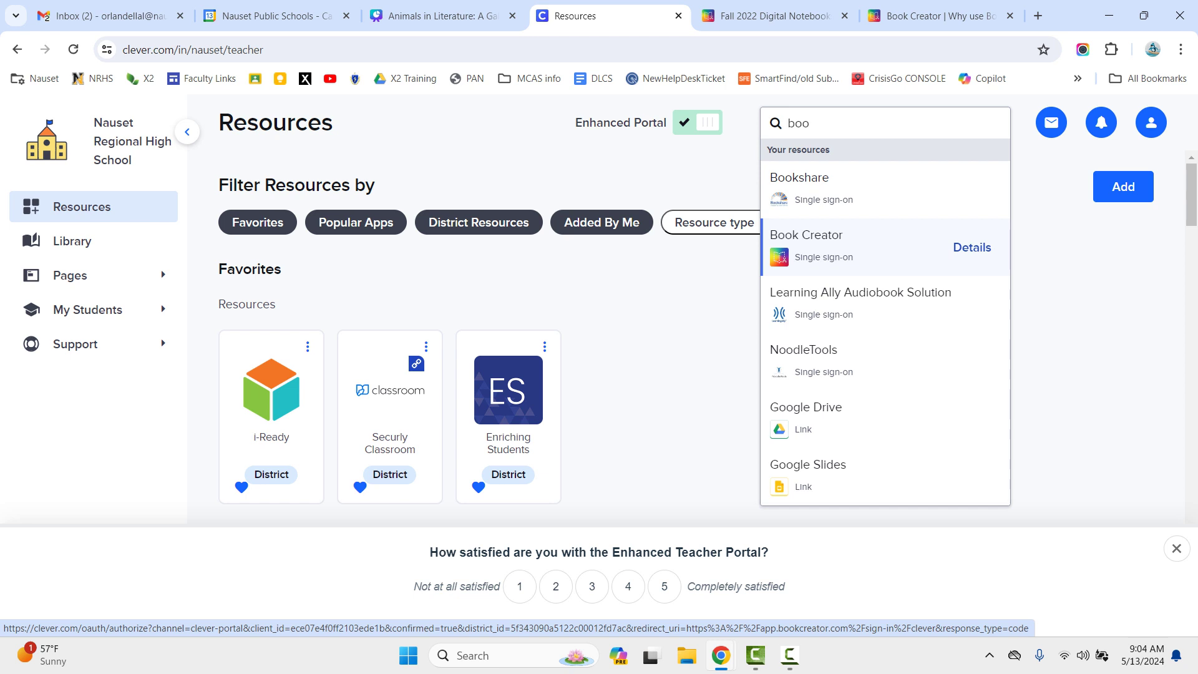
Switch to the Book Creator sample book "Why use Book Creator in your classroom?" and page through to the "Just dive in." spread
{"action": "left_click", "coordinate": [442, 15]}
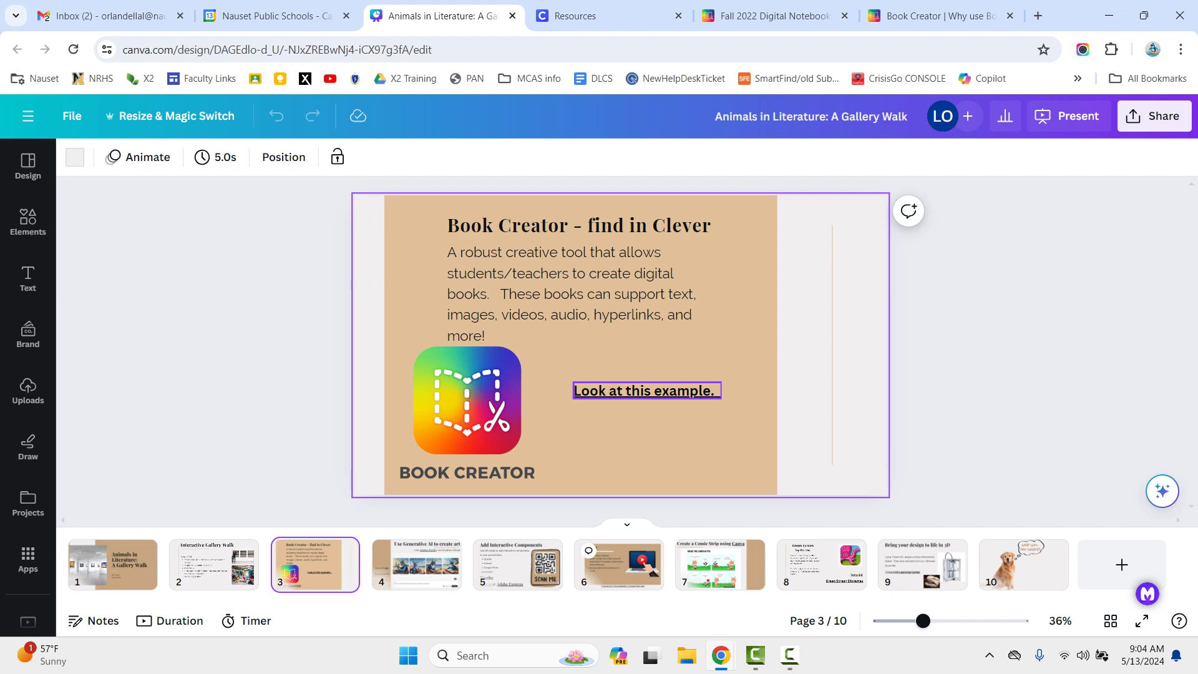
{"action": "left_click", "coordinate": [936, 15]}
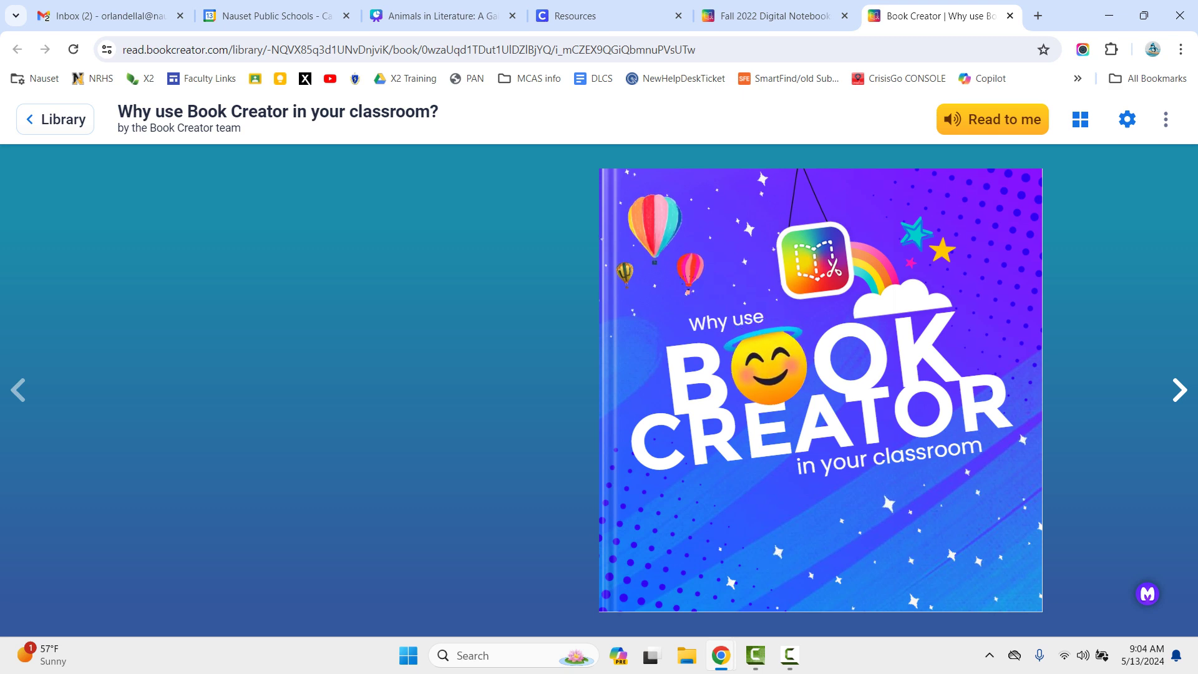
{"action": "left_click", "coordinate": [1179, 390]}
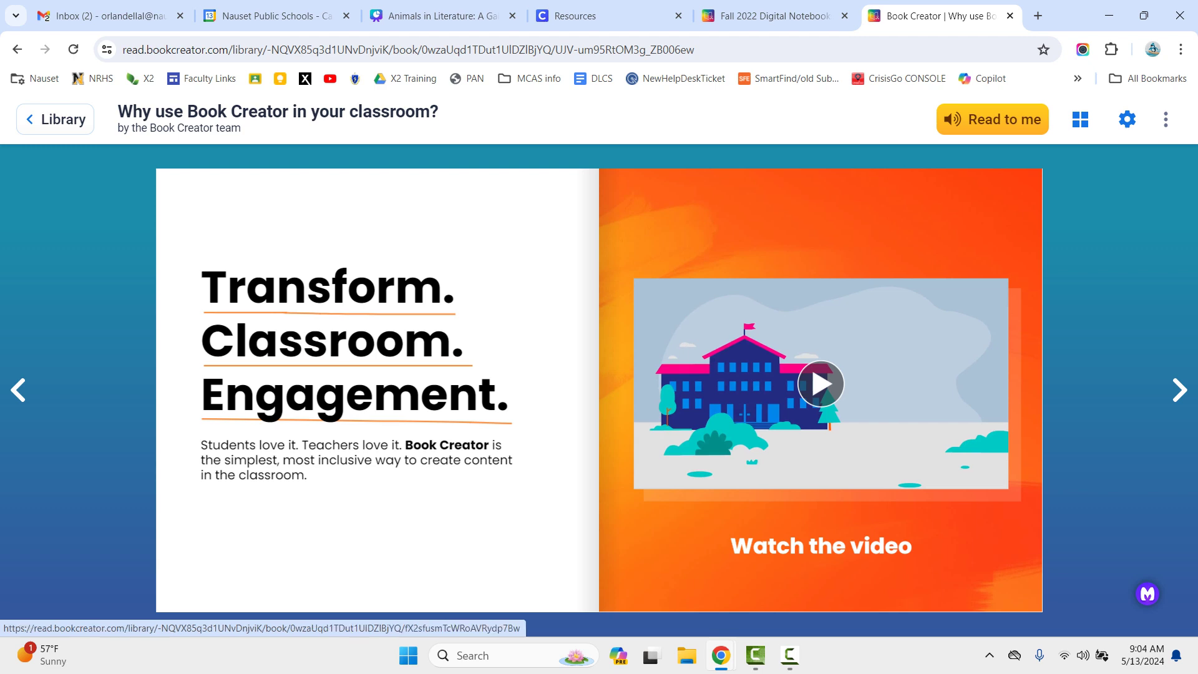
{"action": "key", "text": "Right"}
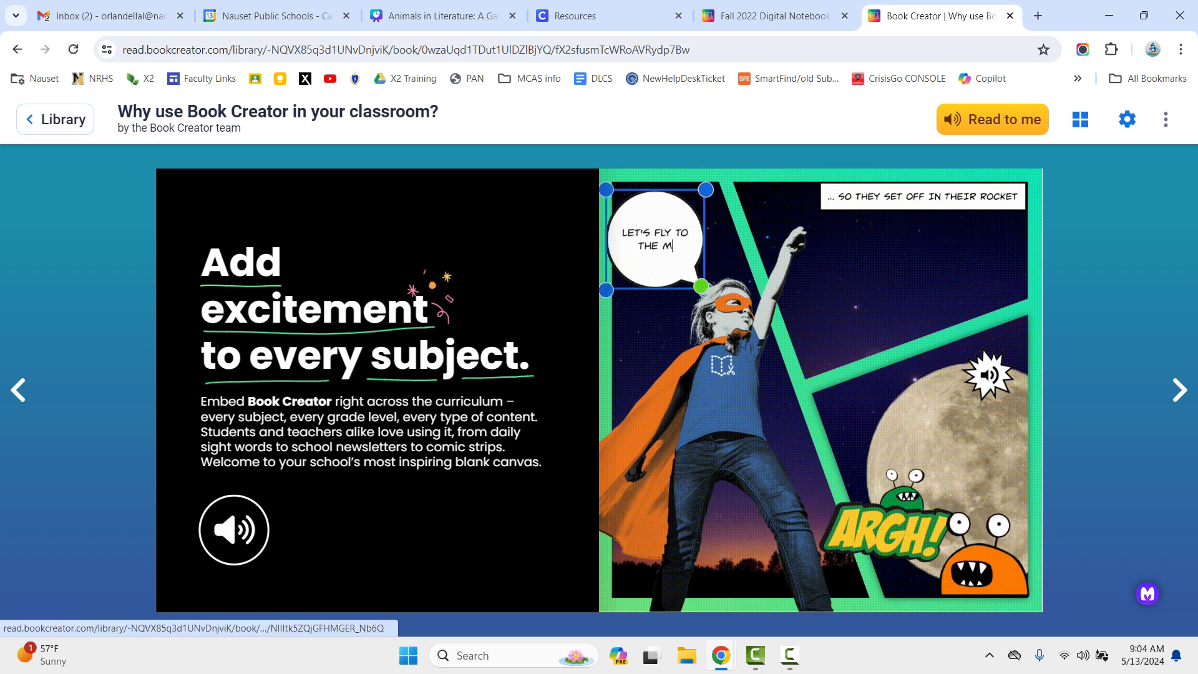
{"action": "left_click", "coordinate": [1179, 390]}
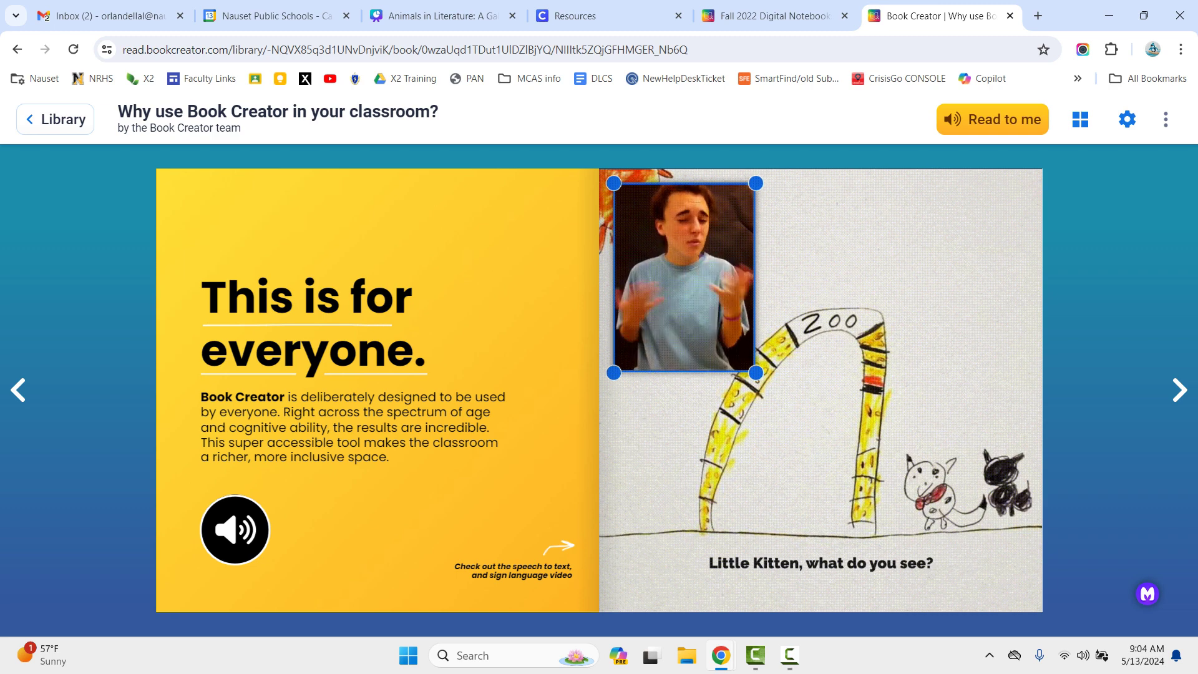
{"action": "left_click", "coordinate": [1179, 390]}
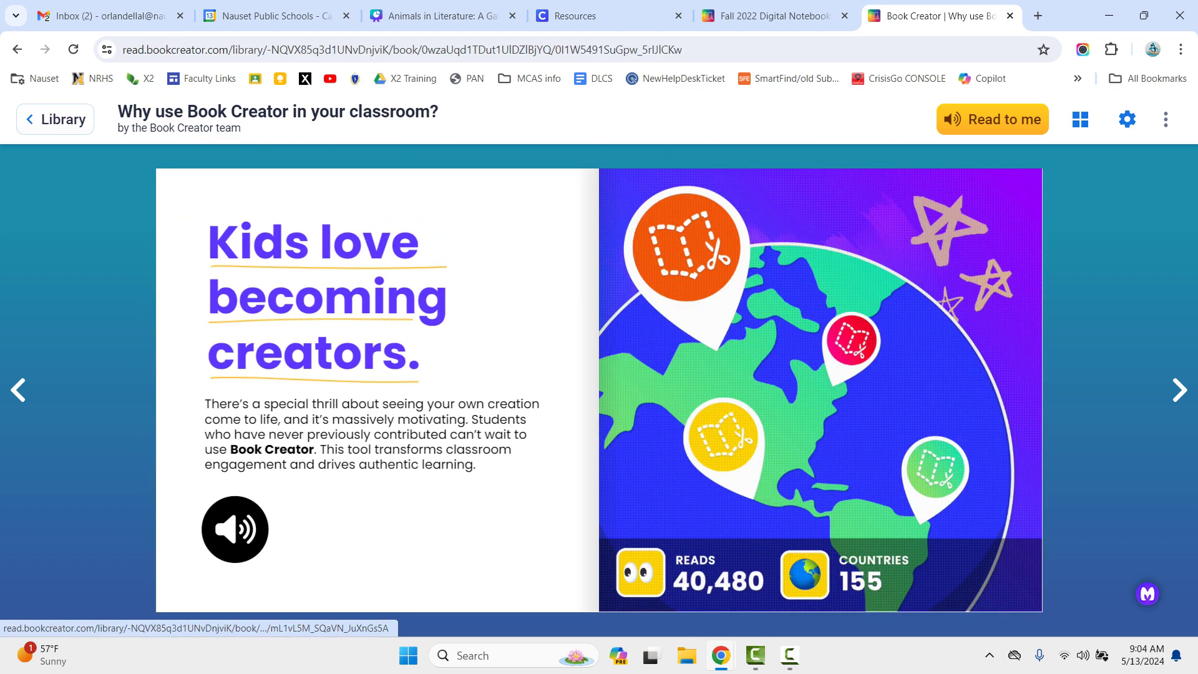
{"action": "key", "text": "Right"}
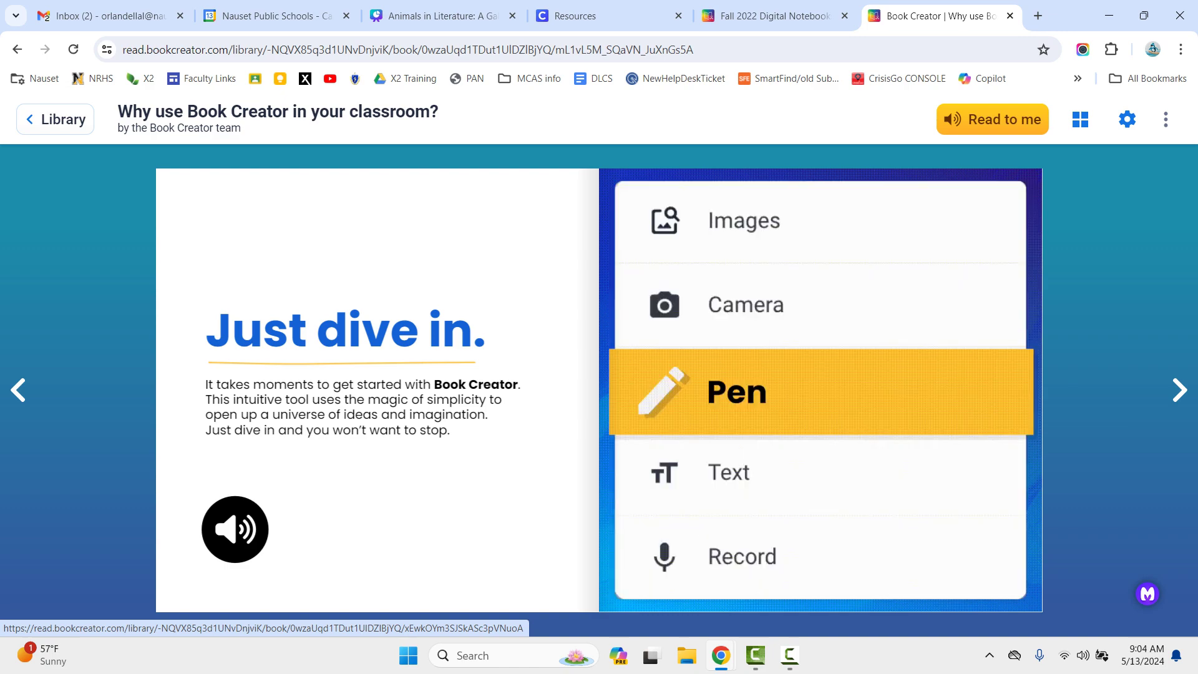
Return to the Canva presentation and follow the Adobe Firefly link on page 4, "Use Generative AI to create art"
{"action": "left_click", "coordinate": [434, 15]}
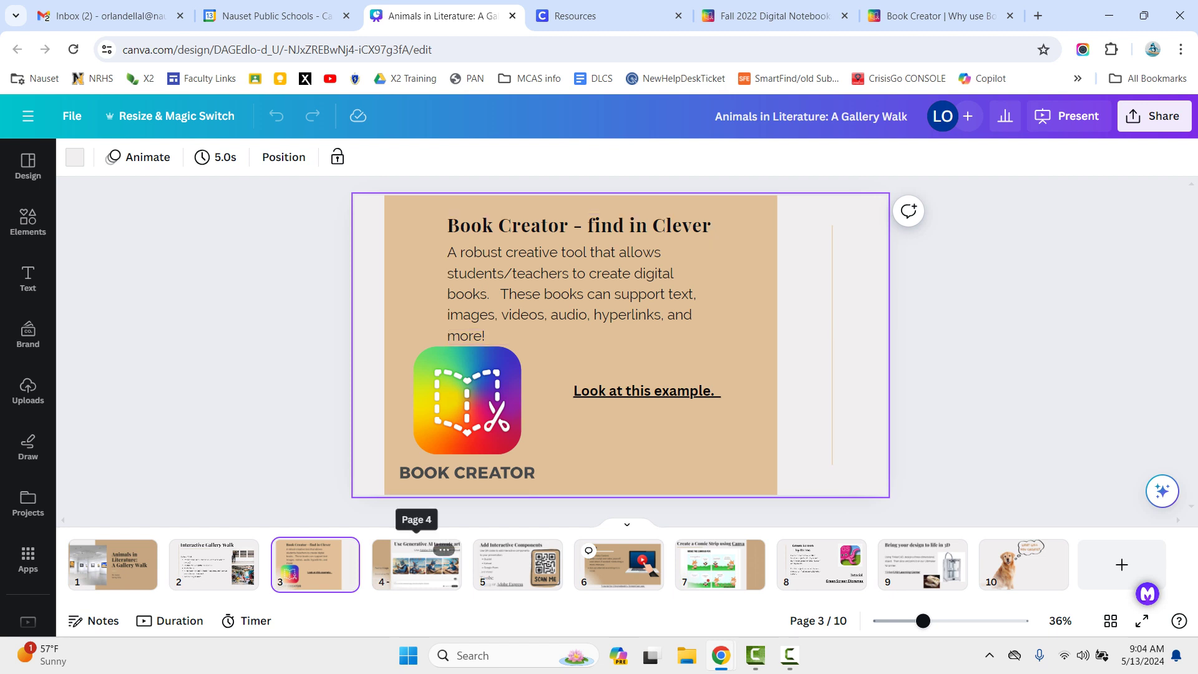
{"action": "left_click", "coordinate": [417, 561]}
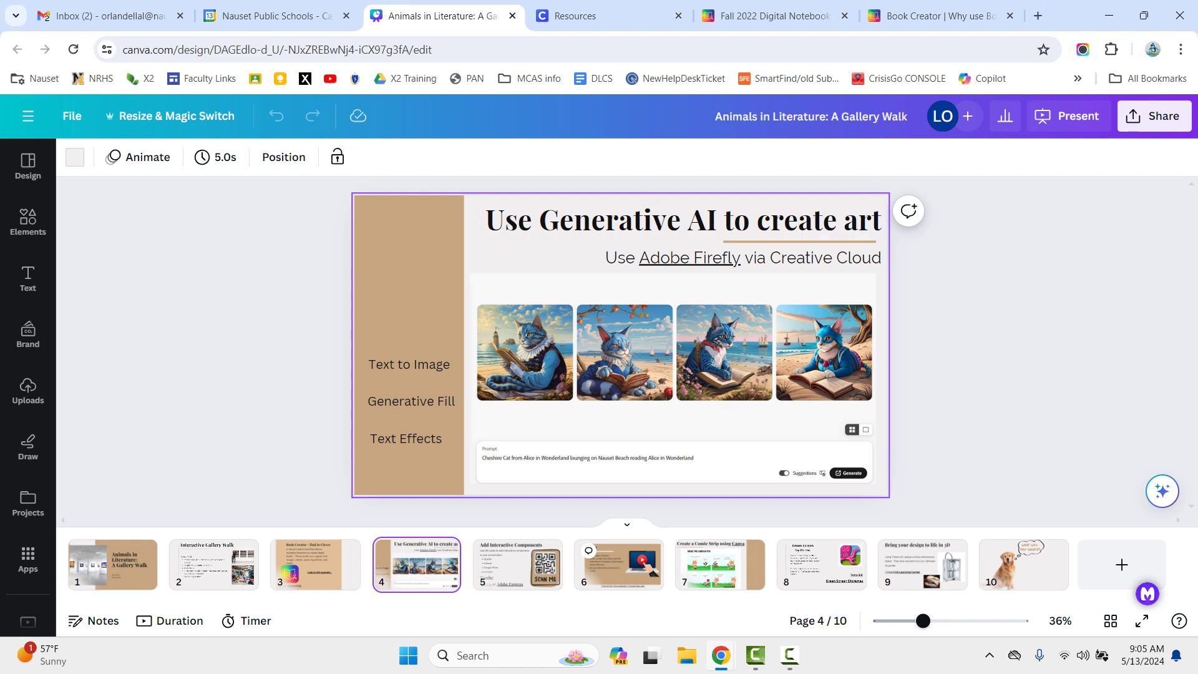
{"action": "left_click", "coordinate": [690, 258]}
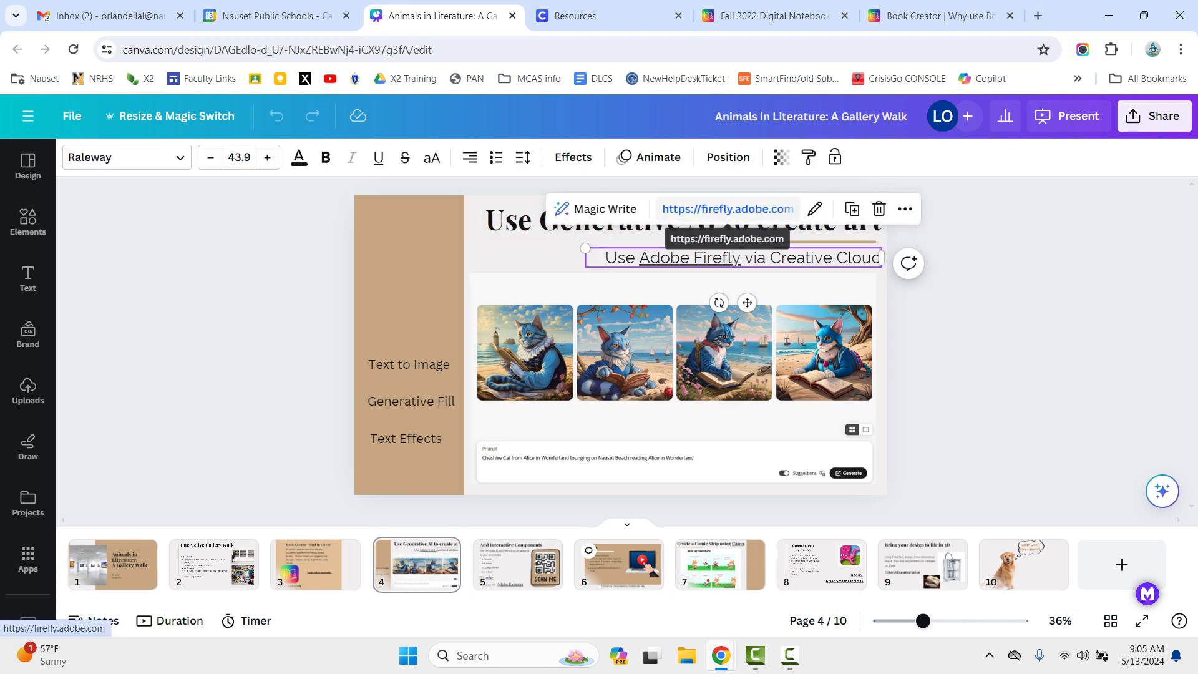
{"action": "left_click", "coordinate": [726, 208]}
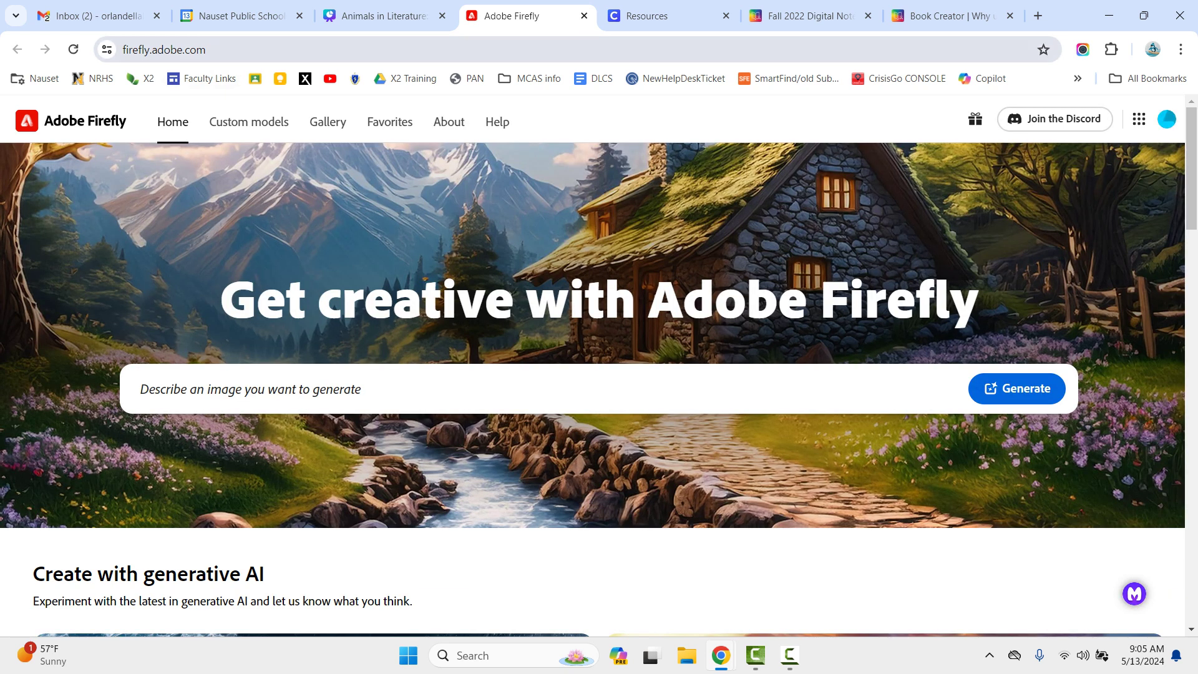
{"action": "type", "text": "Beautiful cozy fan"}
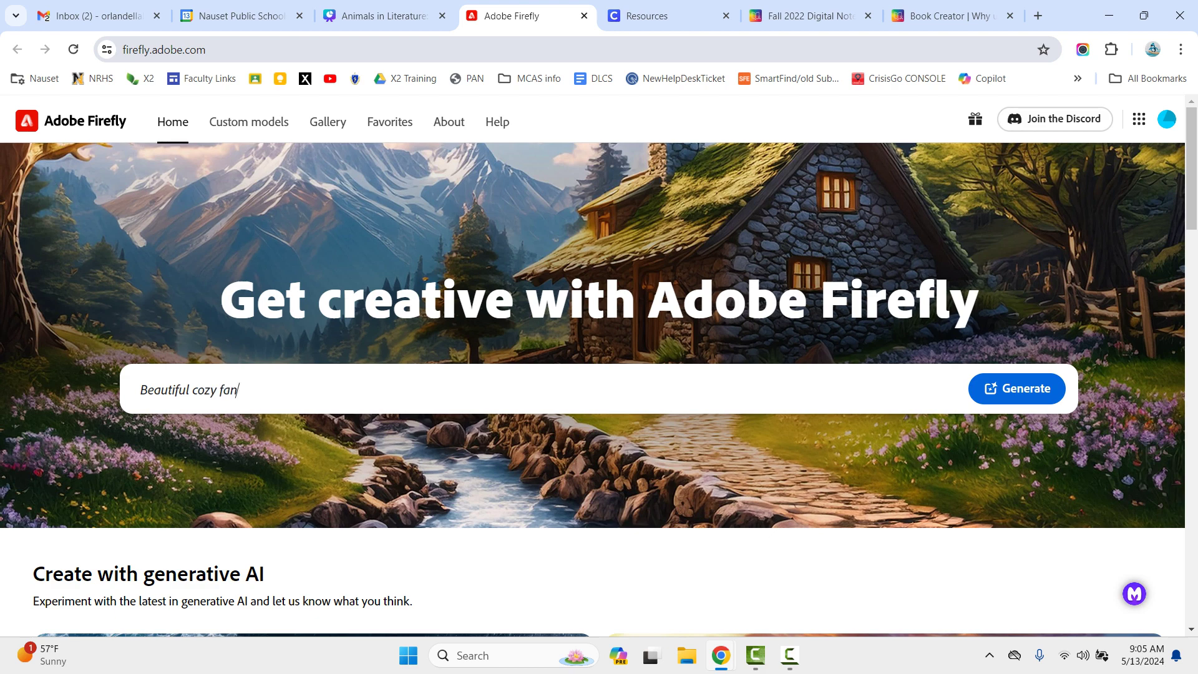
{"action": "type", "text": "tasy stone cottage in"}
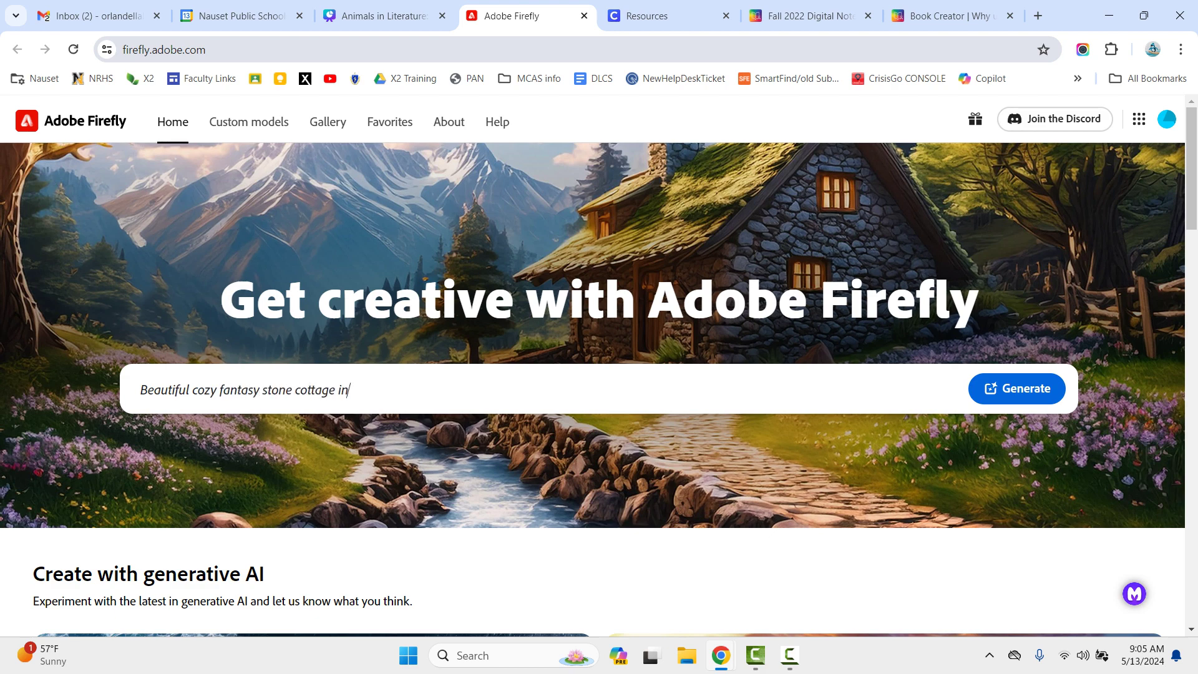
{"action": "type", "text": " a spring forest aside"}
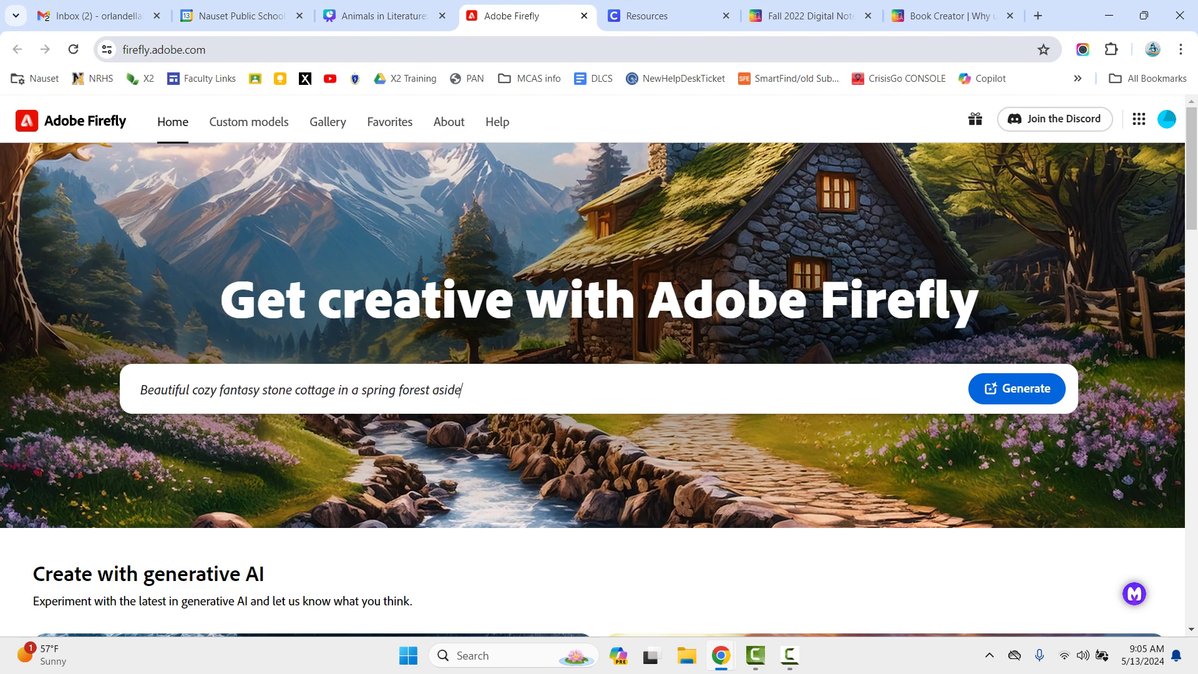
{"action": "type", "text": " a cobblestone path and "}
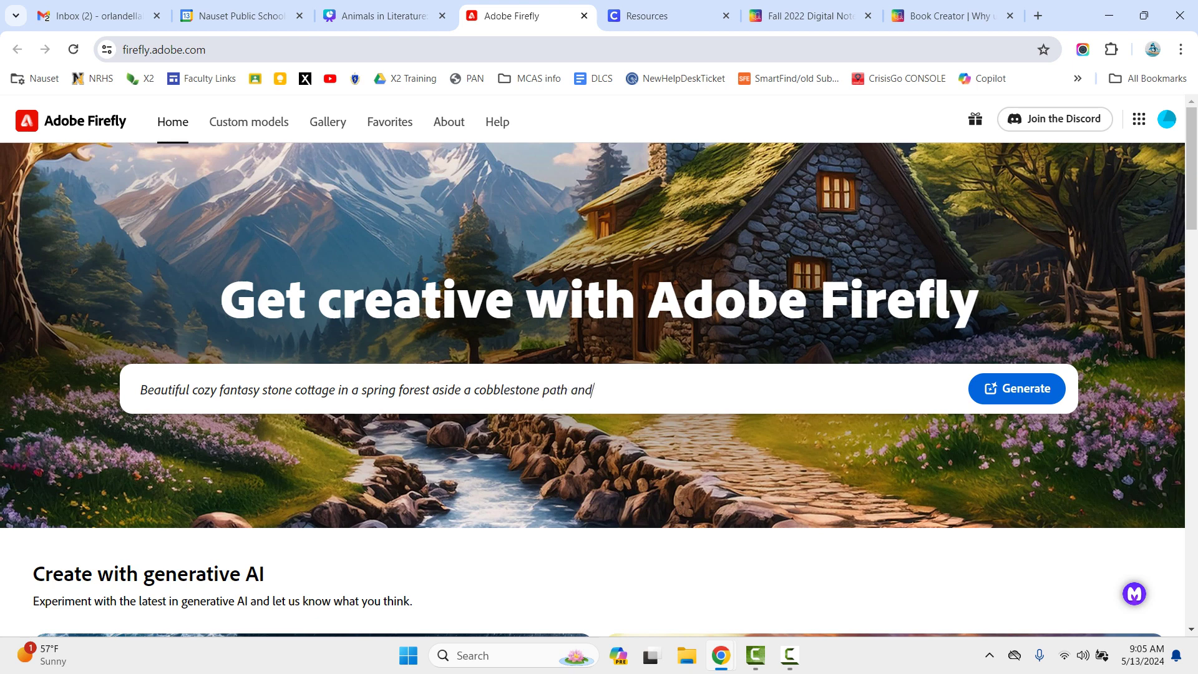
{"action": "type", "text": "a babbling brook. St"}
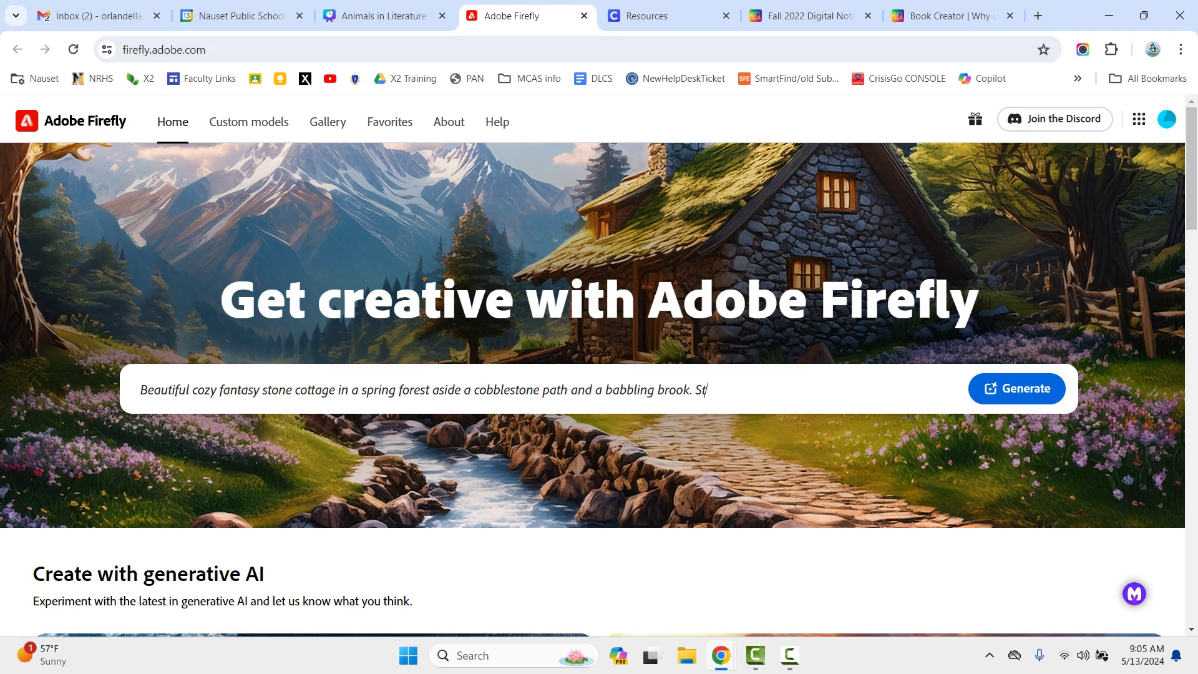
{"action": "type", "text": "one wall. Mountains in "}
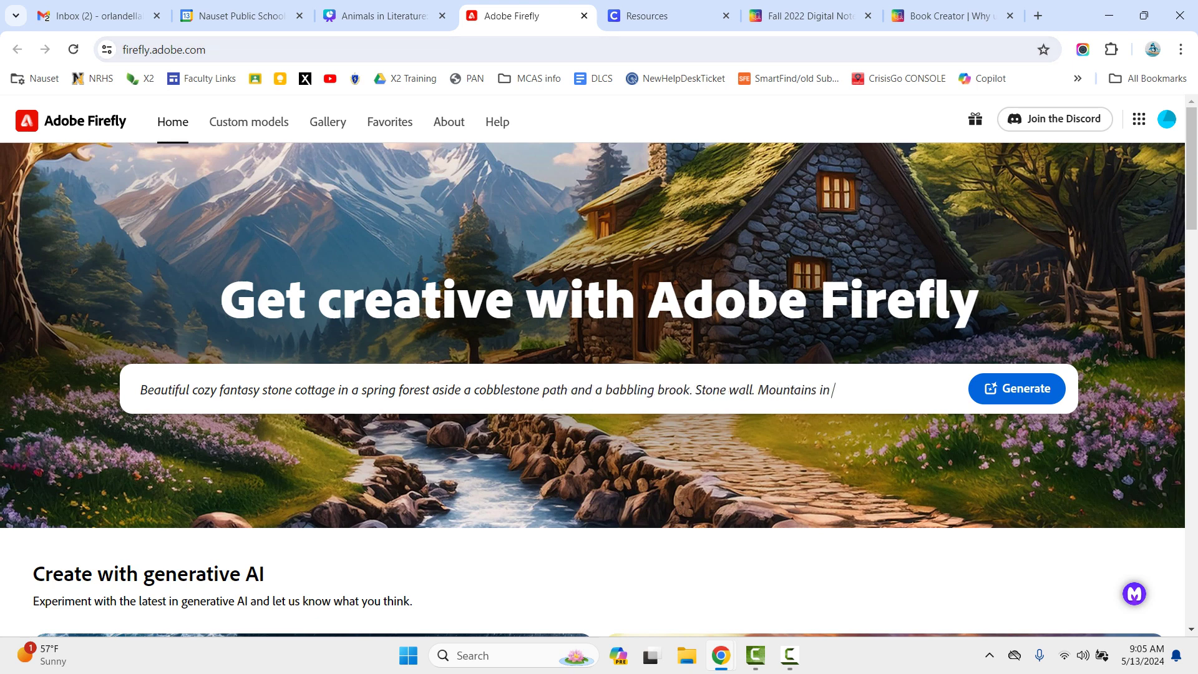
{"action": "type", "text": "the distance. Magical ton"}
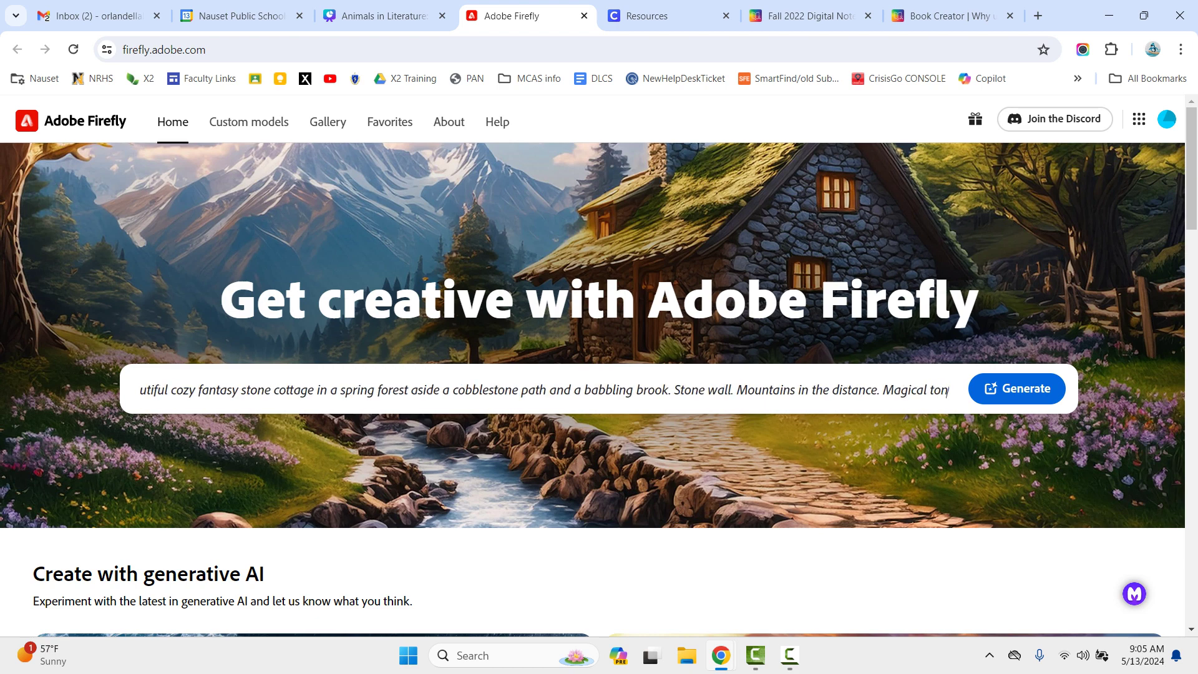
{"action": "type", "text": "e and feel, hyper re"}
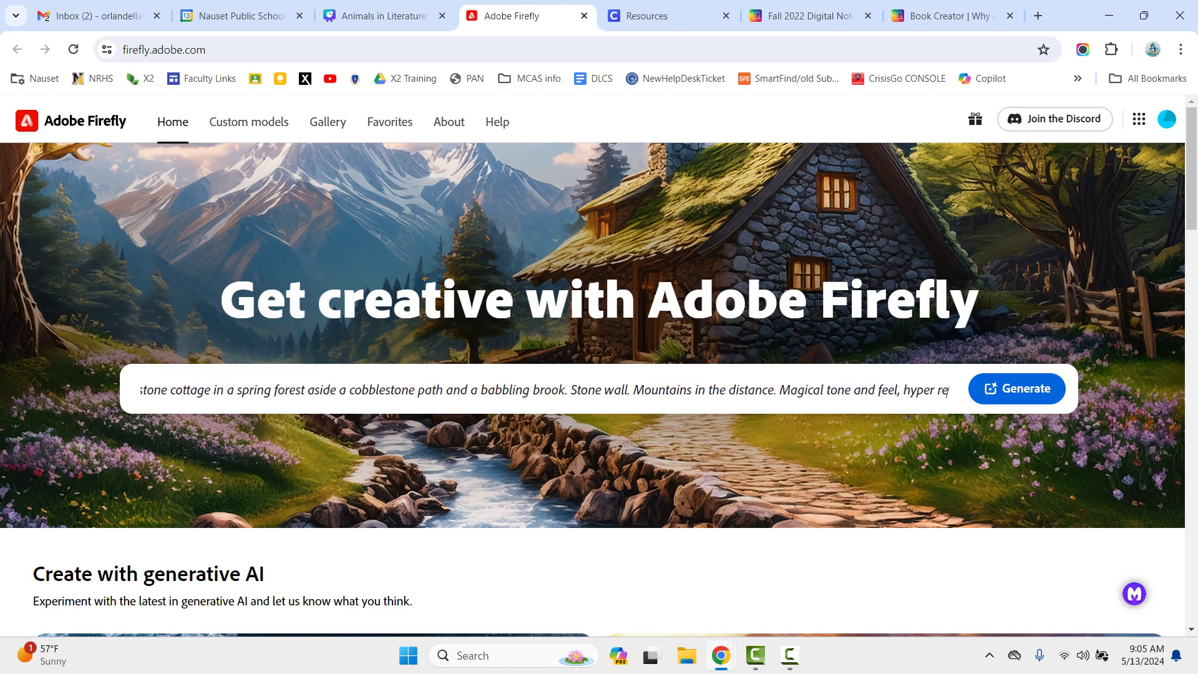
{"action": "type", "text": "alistic."}
{"action": "key", "text": "ctrl+a"}
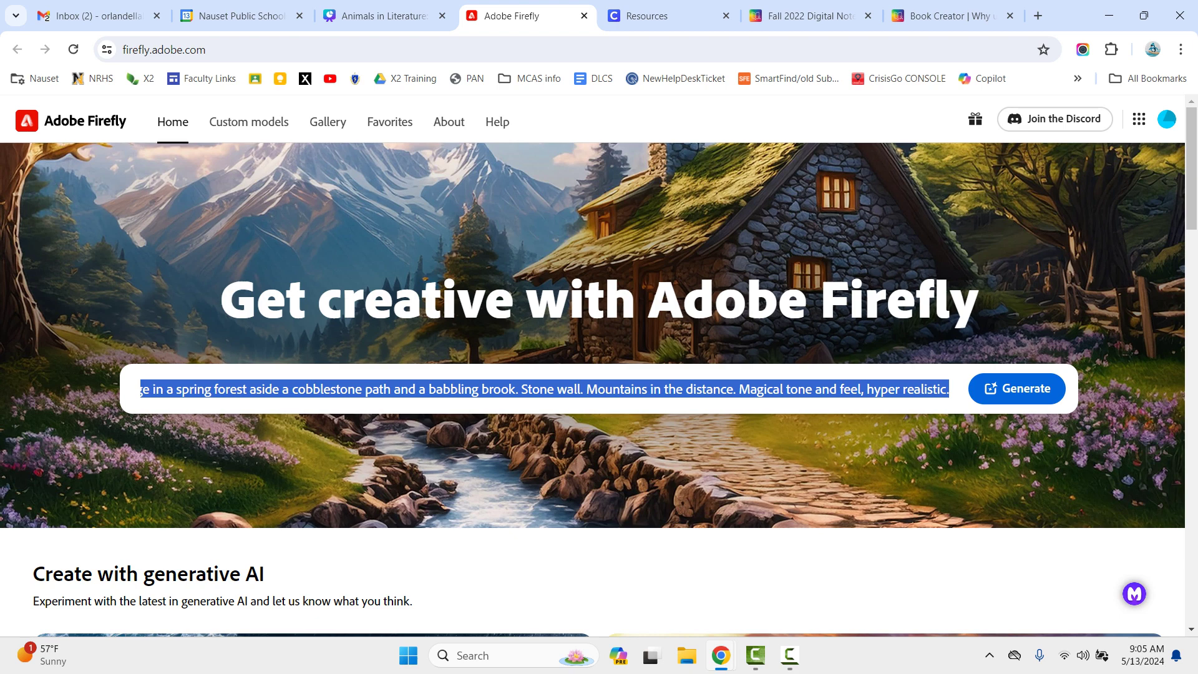
{"action": "key", "text": "BackSpace"}
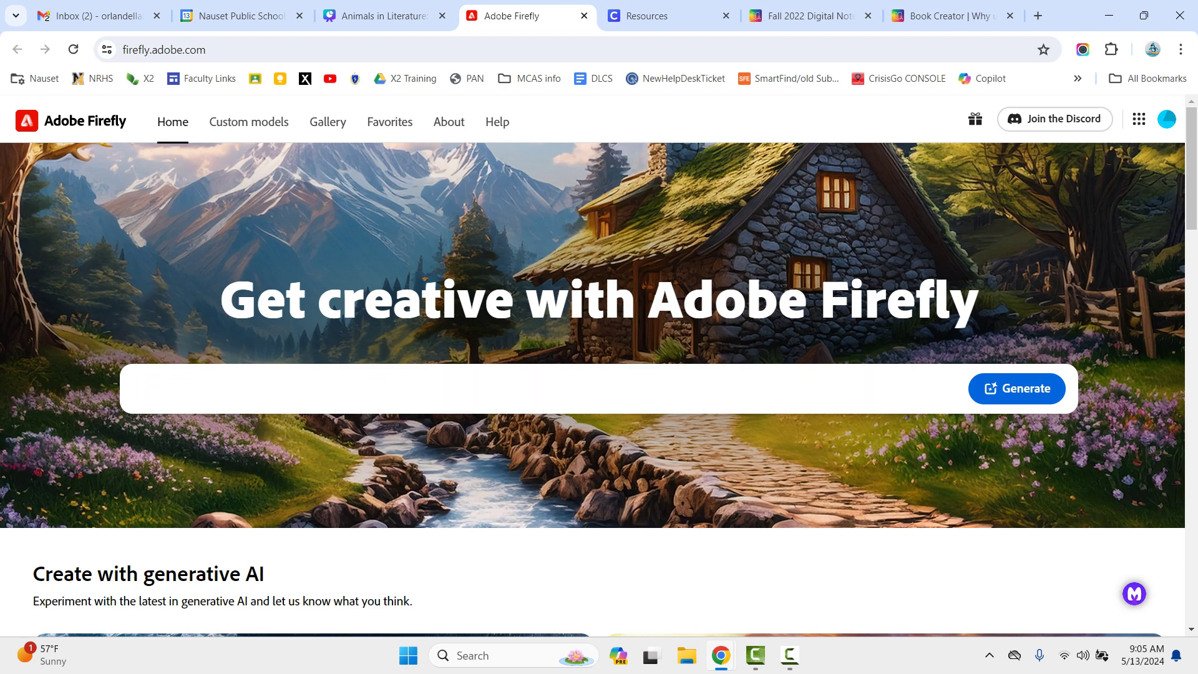
Generate images from the prompt "cat eating ice cream on the beach under an umbrella"
{"action": "type", "text": "cat eating ice cream on"}
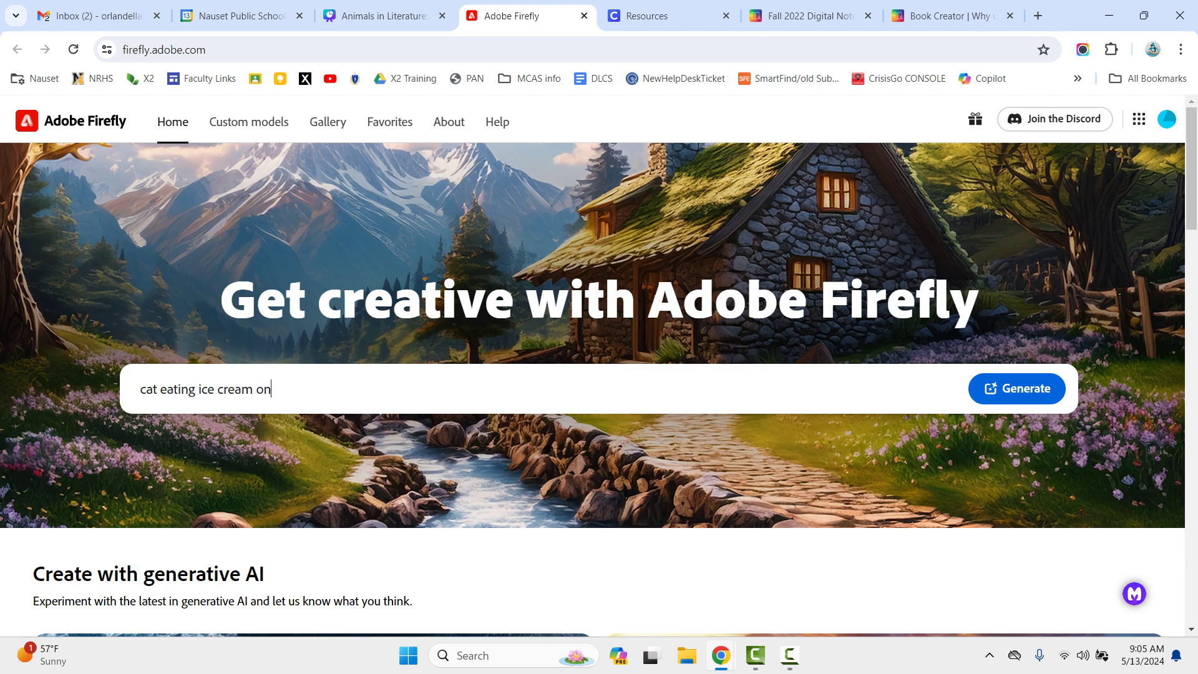
{"action": "type", "text": " the beach"}
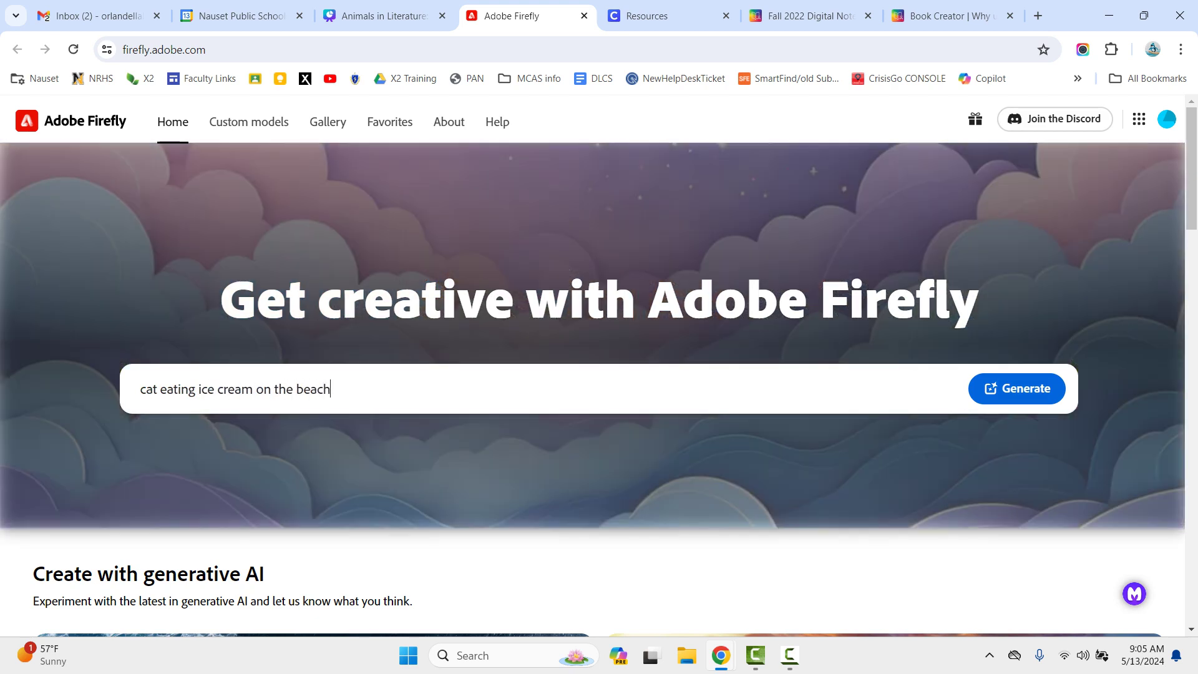
{"action": "type", "text": " under an "}
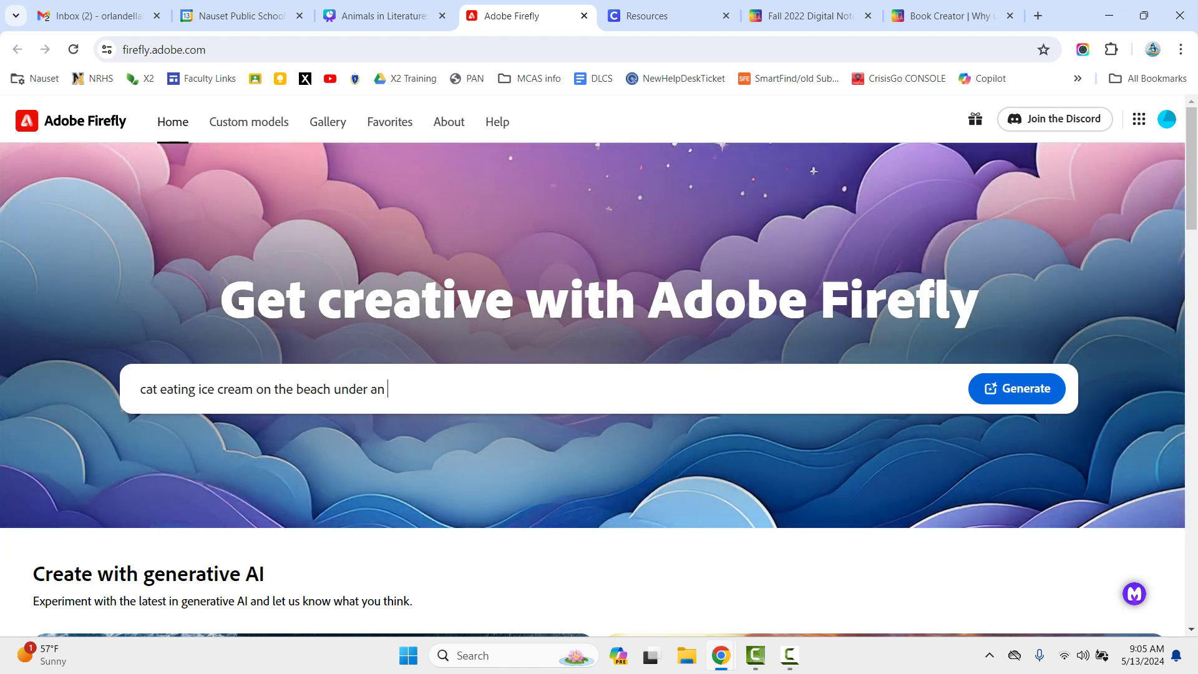
{"action": "type", "text": "umbrella"}
{"action": "key", "text": "Return"}
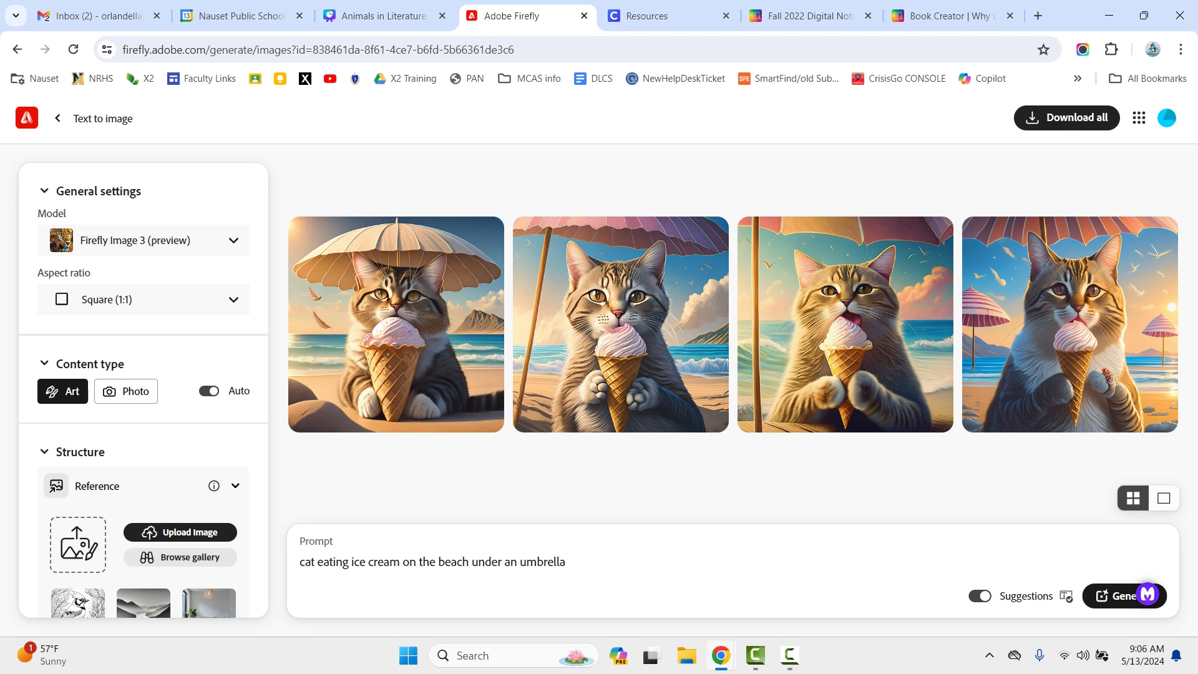
Regenerate the cat images with the neon pink-and-blue ring picture from the Styles gallery as the style reference
{"action": "scroll", "coordinate": [143, 387], "scroll_direction": "down", "scroll_amount": 4}
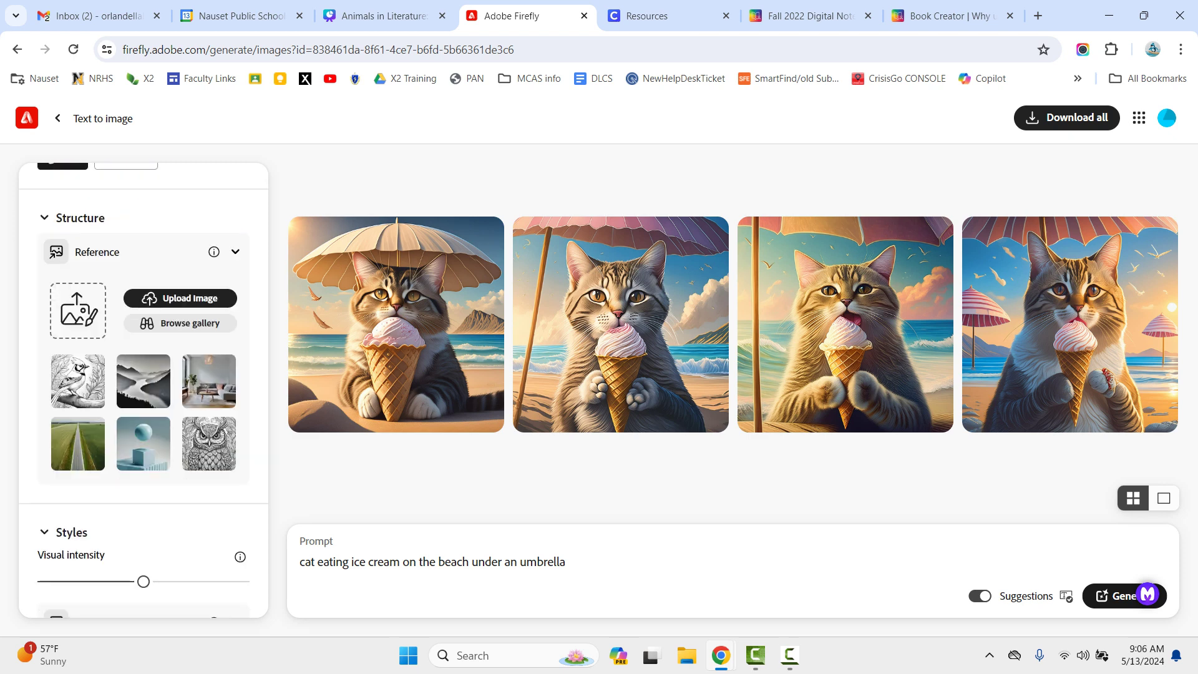
{"action": "scroll", "coordinate": [144, 387], "scroll_direction": "down", "scroll_amount": 5}
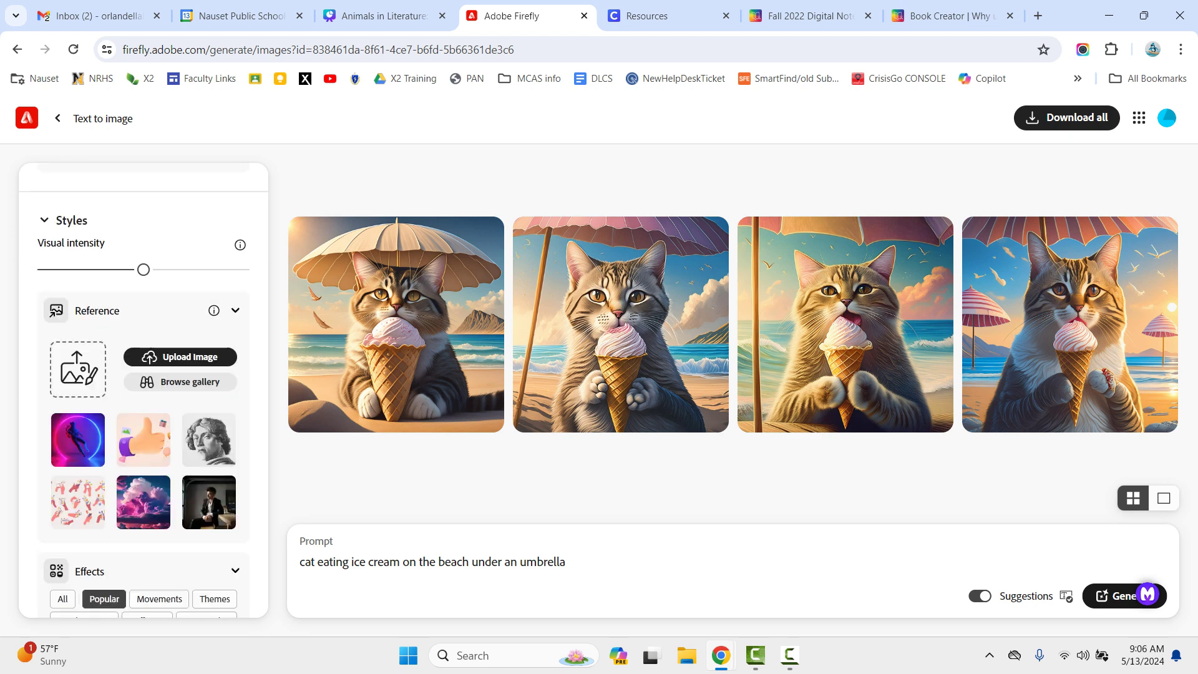
{"action": "left_click", "coordinate": [78, 440]}
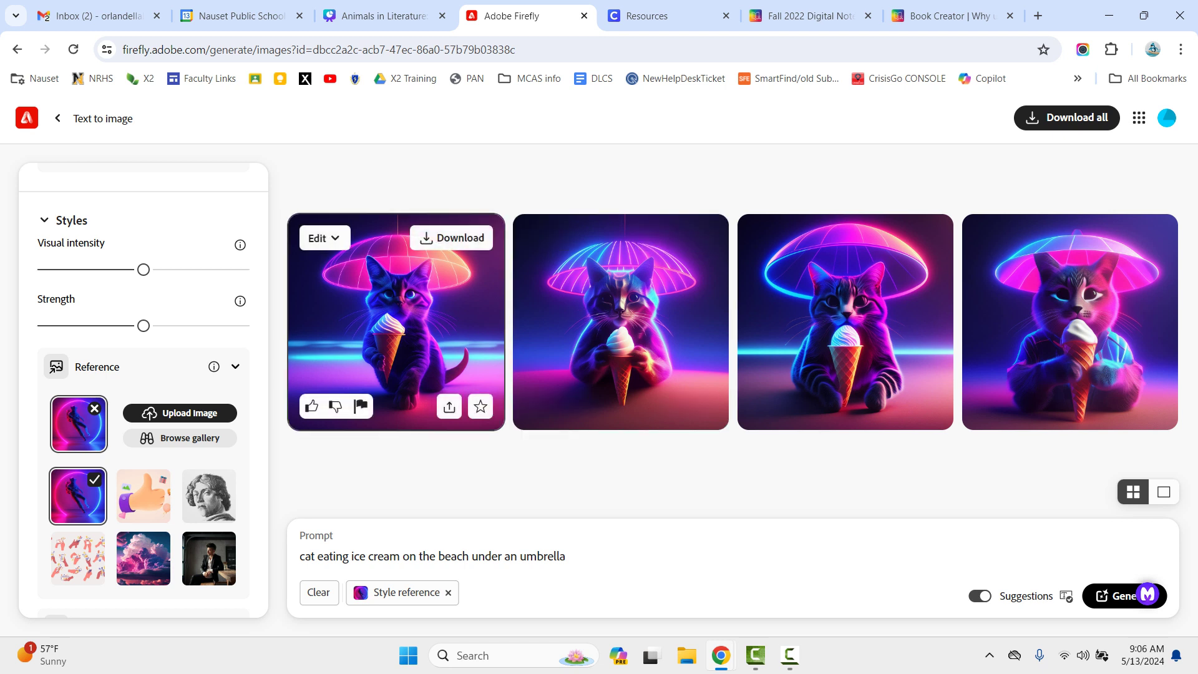
Open the first neon cat image in Generative fill, mask the cat's eyes and generate an insert from the prompt "neon sun glasses"
{"action": "left_click", "coordinate": [324, 238]}
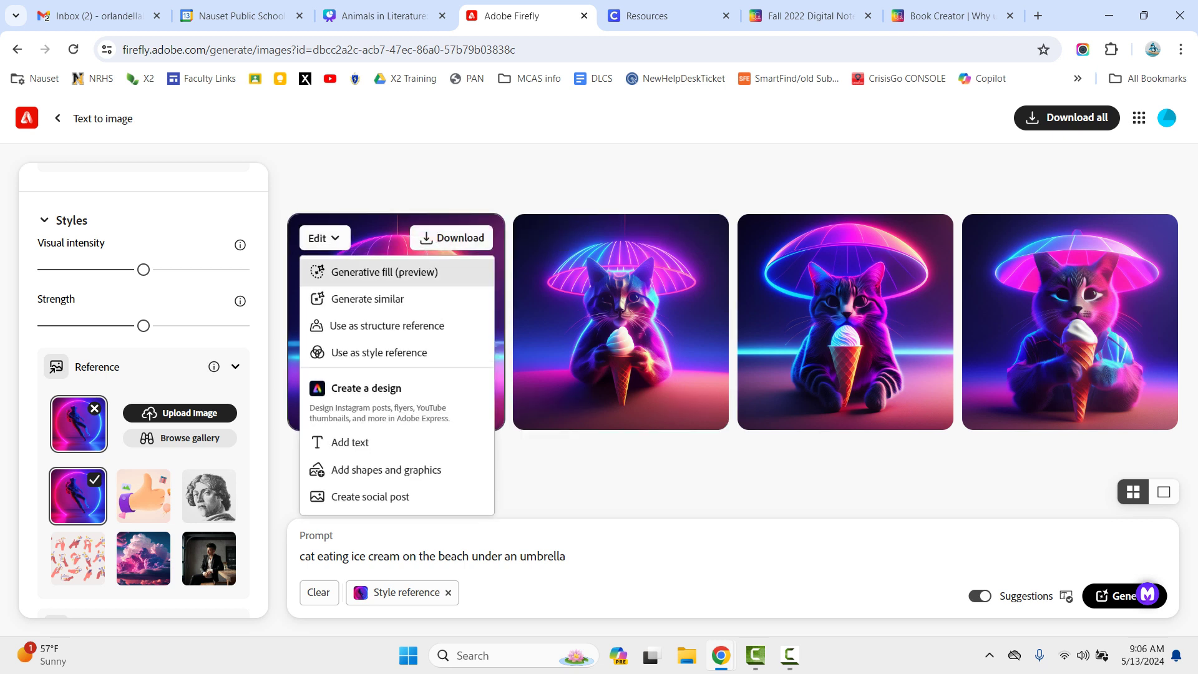
{"action": "left_click", "coordinate": [381, 270]}
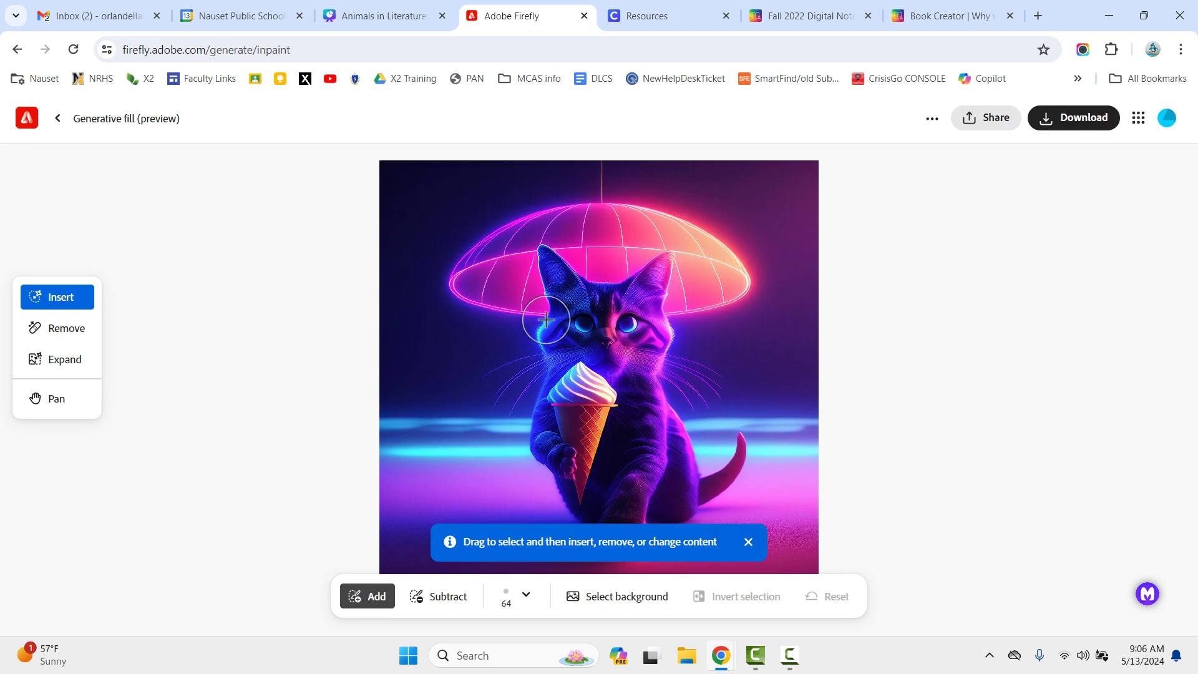
{"action": "left_click_drag", "start_coordinate": [549, 316], "coordinate": [662, 322]}
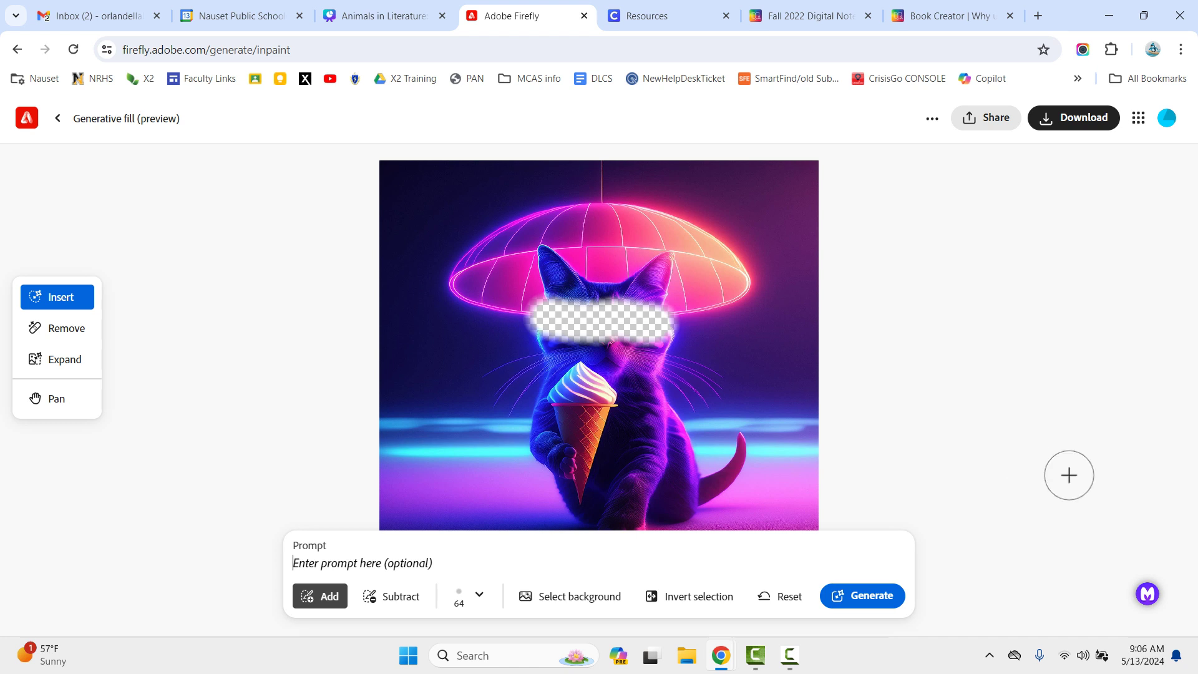
{"action": "type", "text": "neon sun"}
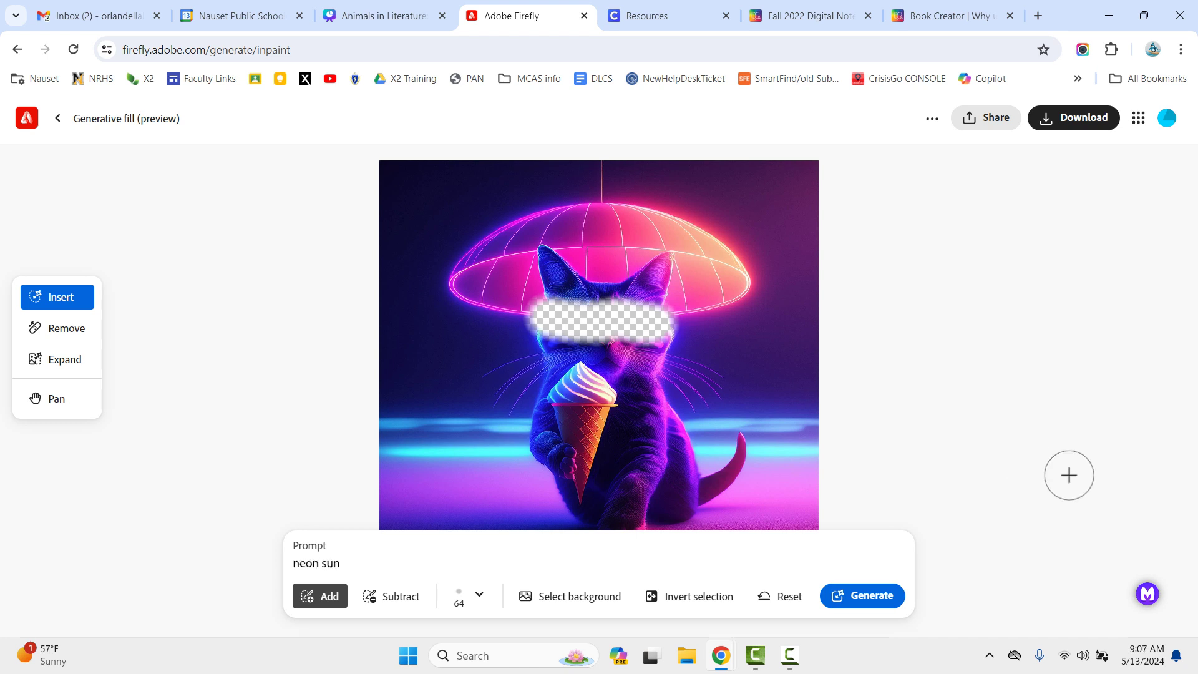
{"action": "type", "text": " glasses"}
{"action": "key", "text": "Return"}
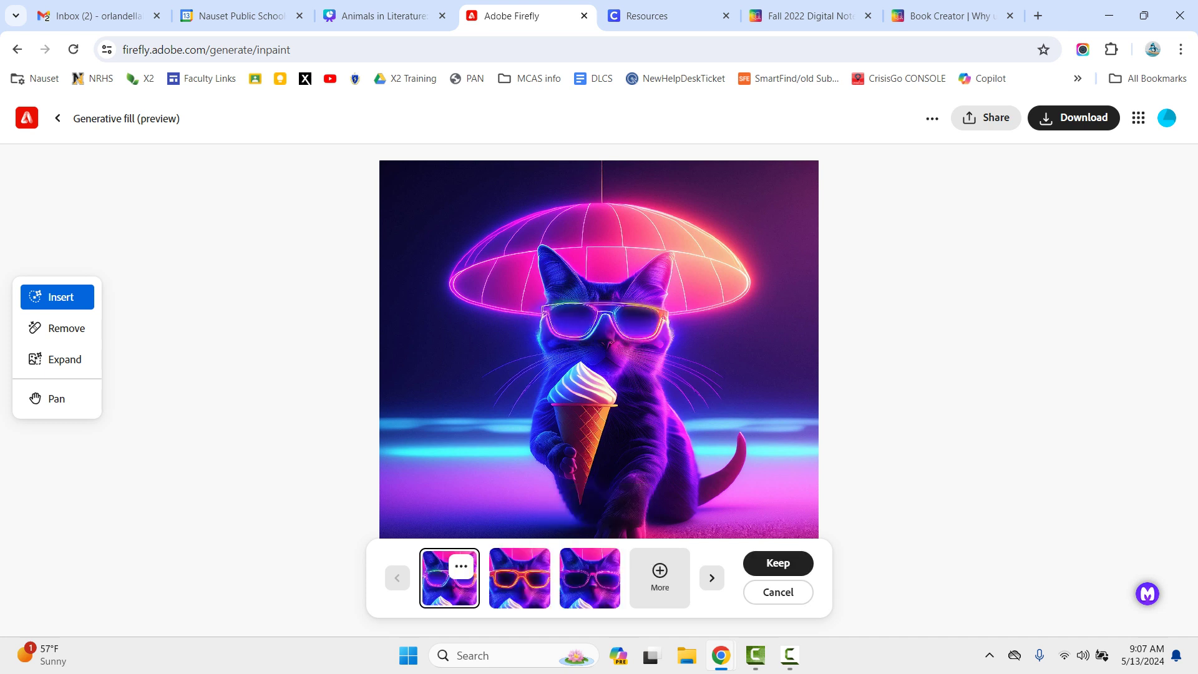
Preview the second and third sunglasses variations and stay in the Insert tool with the third one selected
{"action": "left_click", "coordinate": [519, 578]}
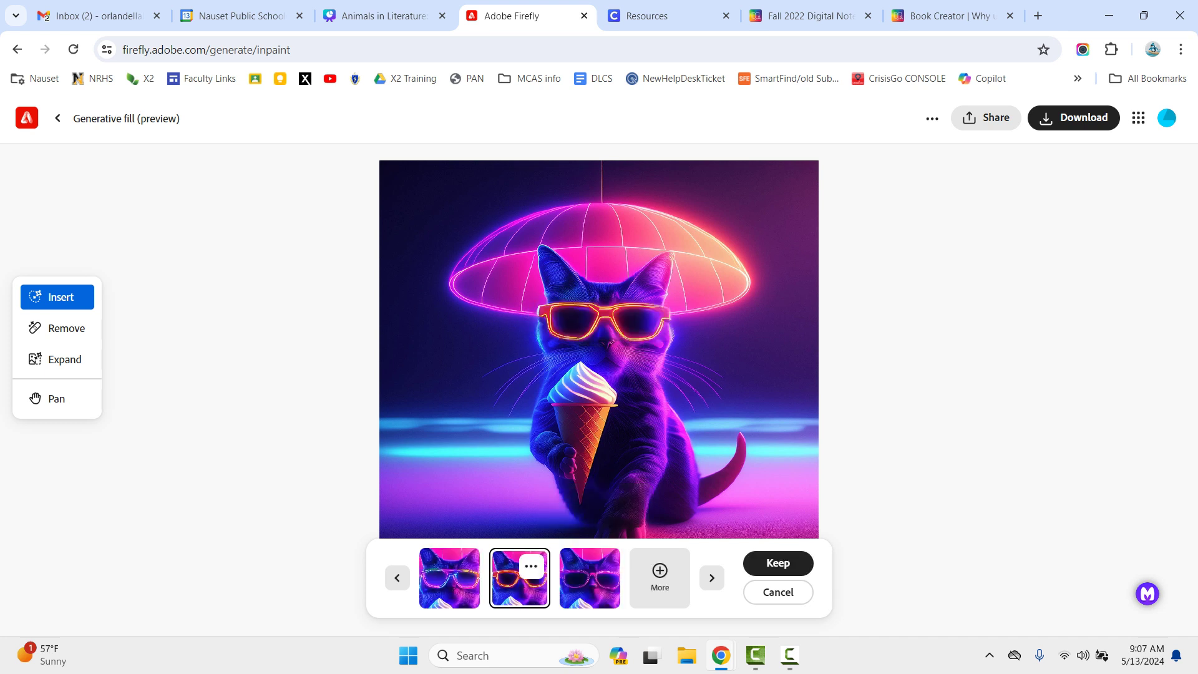
{"action": "left_click", "coordinate": [589, 578]}
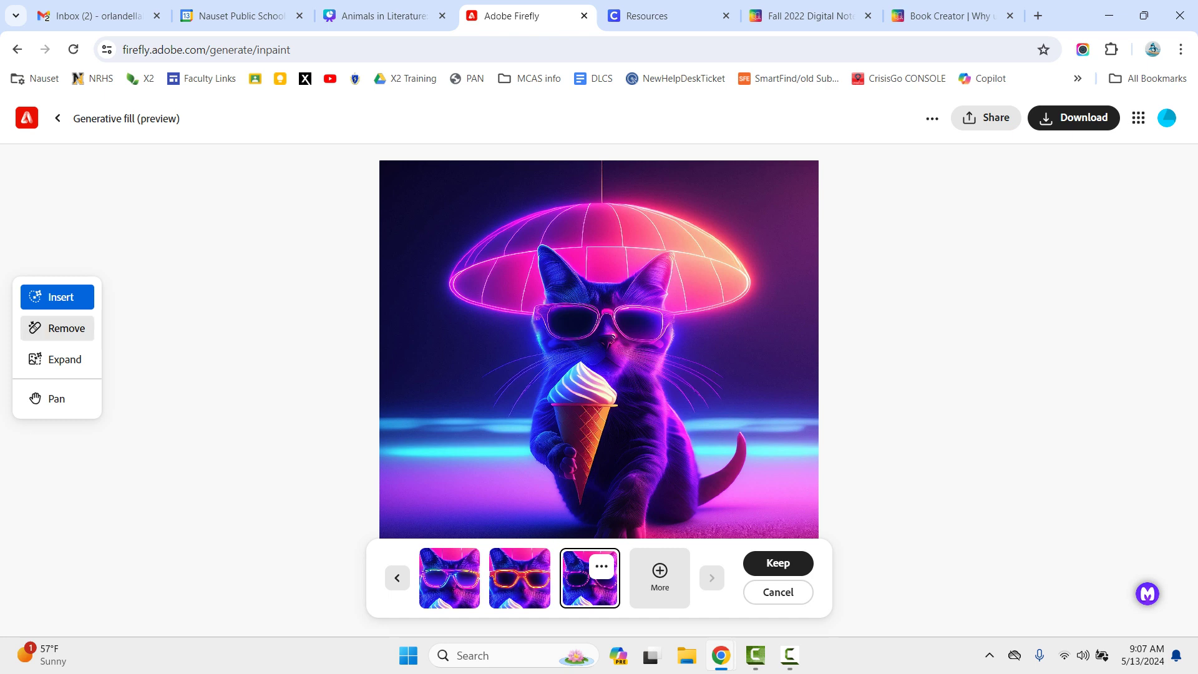
{"action": "left_click", "coordinate": [62, 328]}
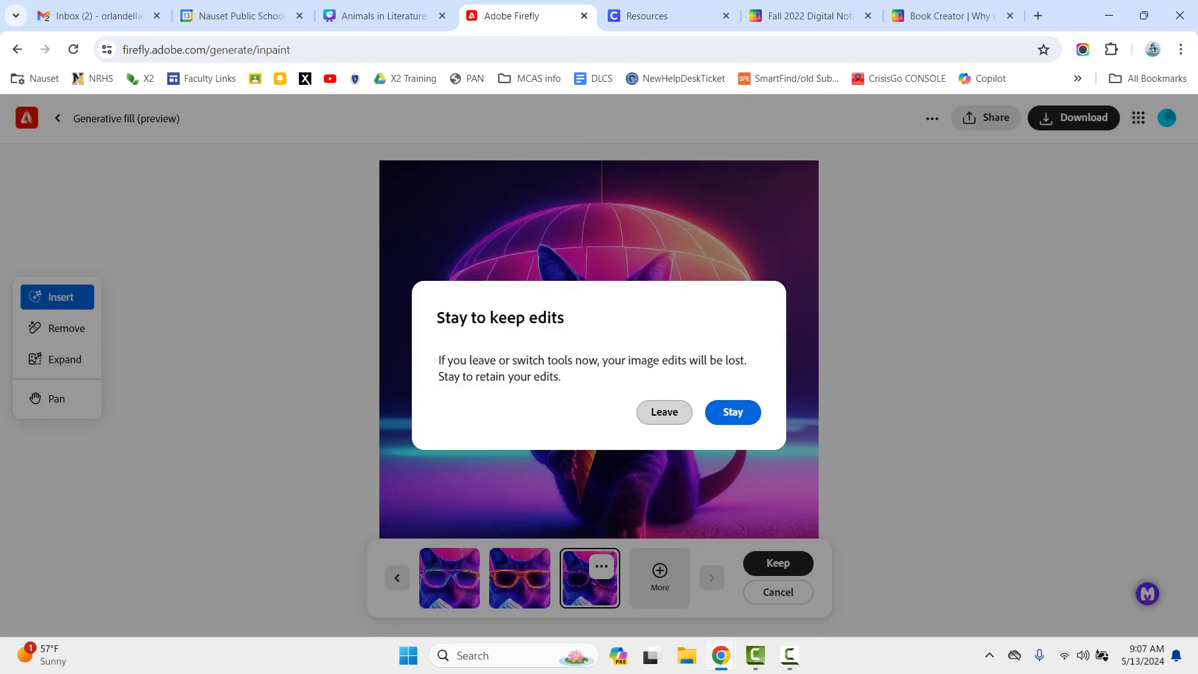
{"action": "left_click", "coordinate": [733, 412]}
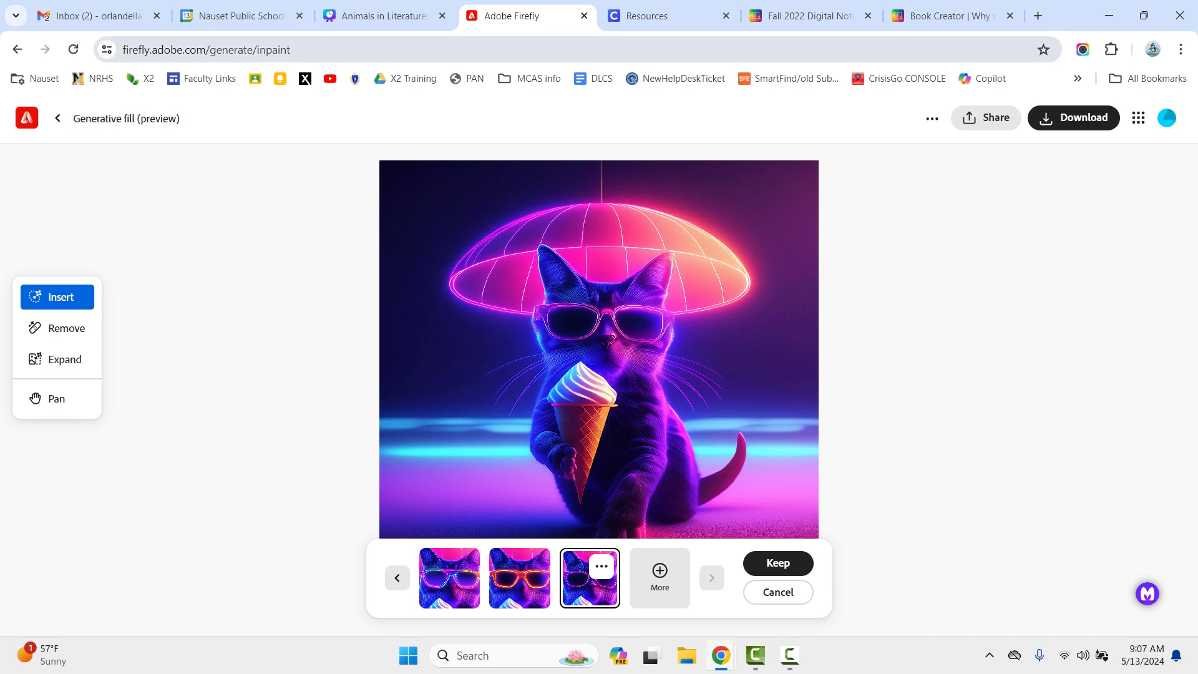
Return to the Canva presentation and follow the Adobe Express link on page 5, "Add Interactive Components"
{"action": "left_click", "coordinate": [374, 15]}
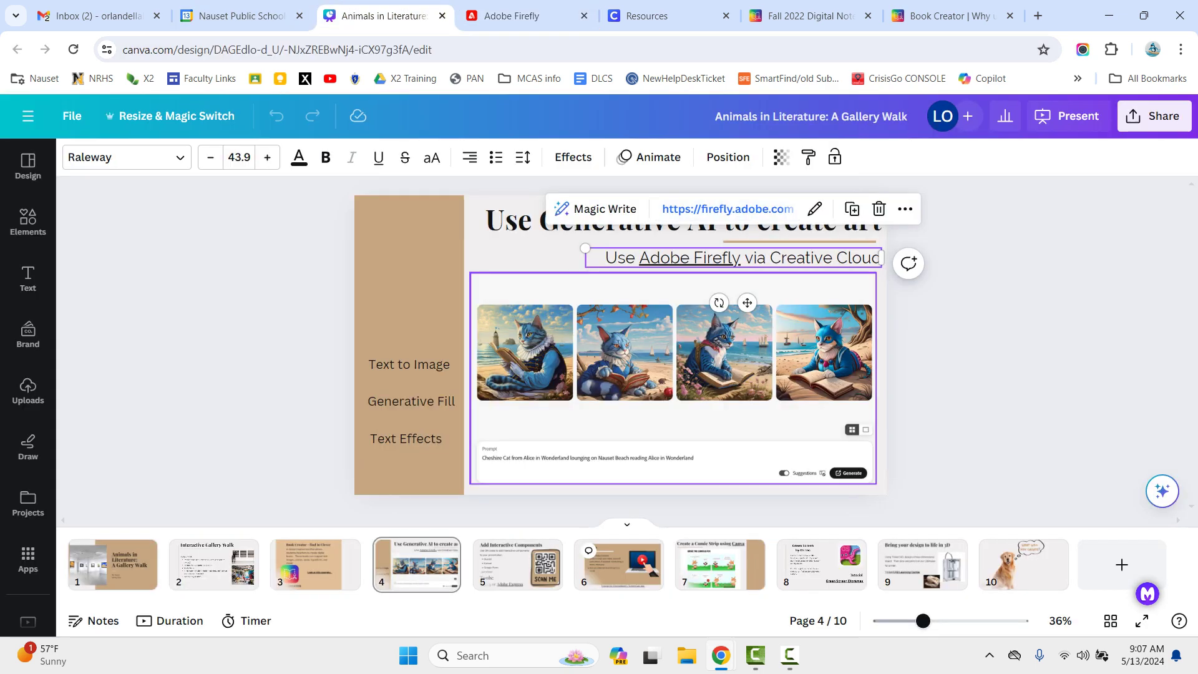
{"action": "left_click", "coordinate": [517, 562]}
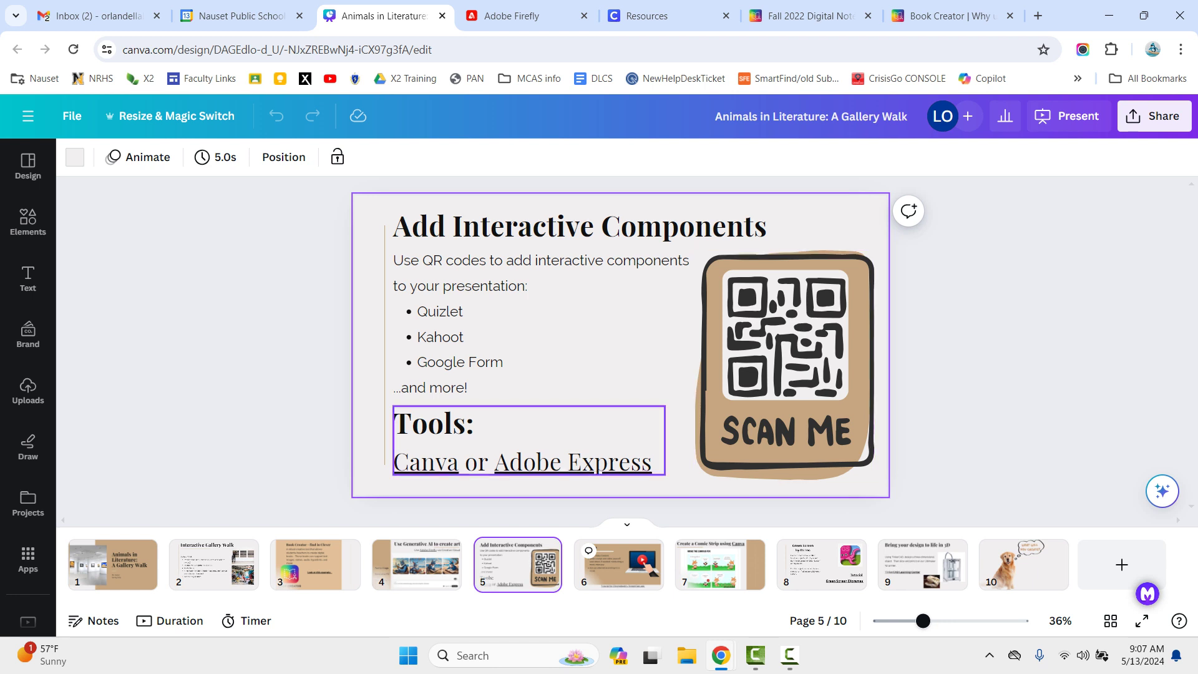
{"action": "left_click", "coordinate": [527, 440]}
{"action": "left_click", "coordinate": [583, 462]}
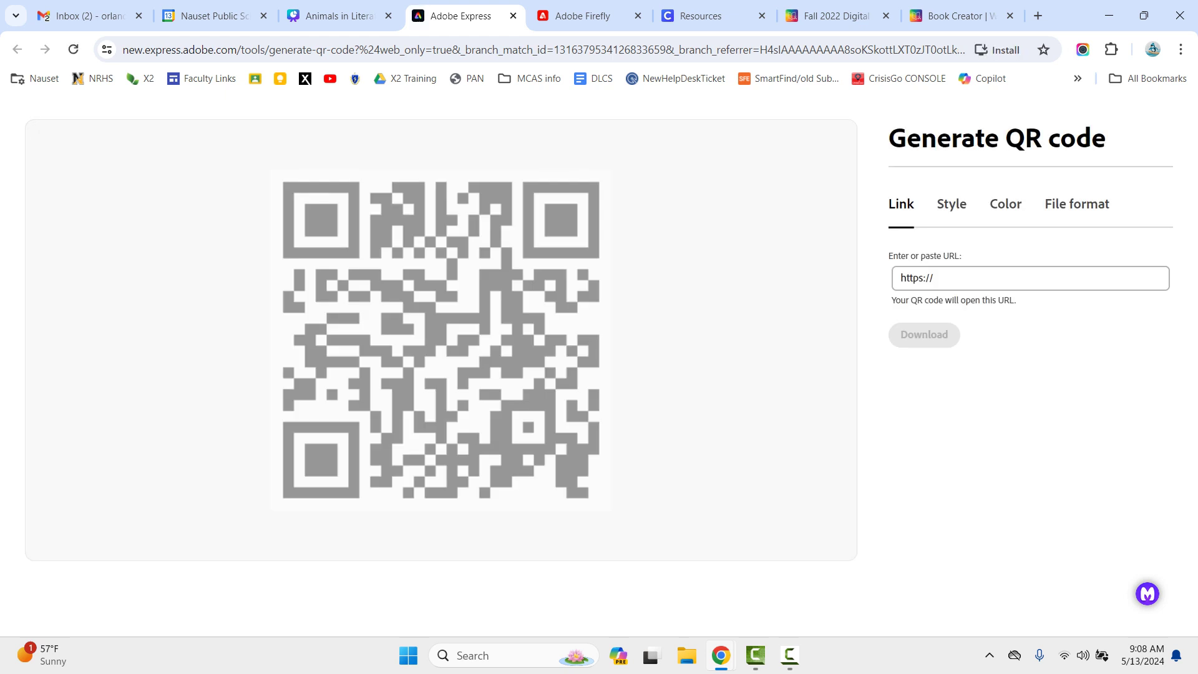
Search Google in a new tab for "adobe qr code generator" and open Adobe Express's free online generator from the results
{"action": "left_click", "coordinate": [1038, 16]}
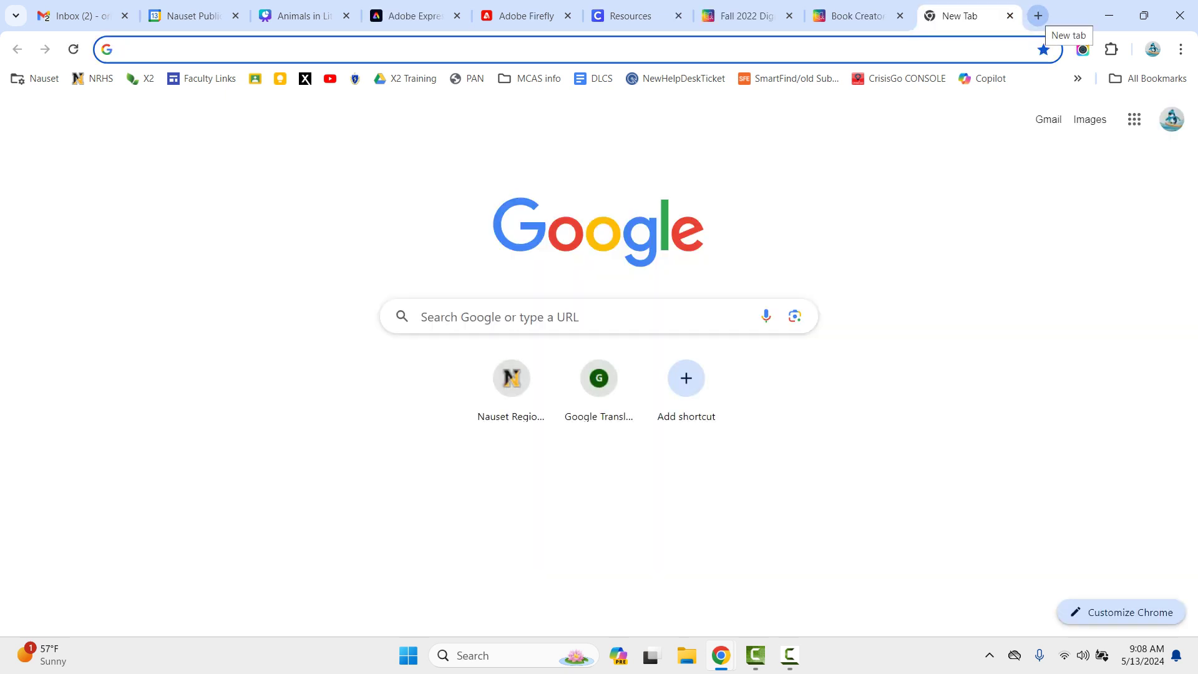
{"action": "type", "text": "adobe"}
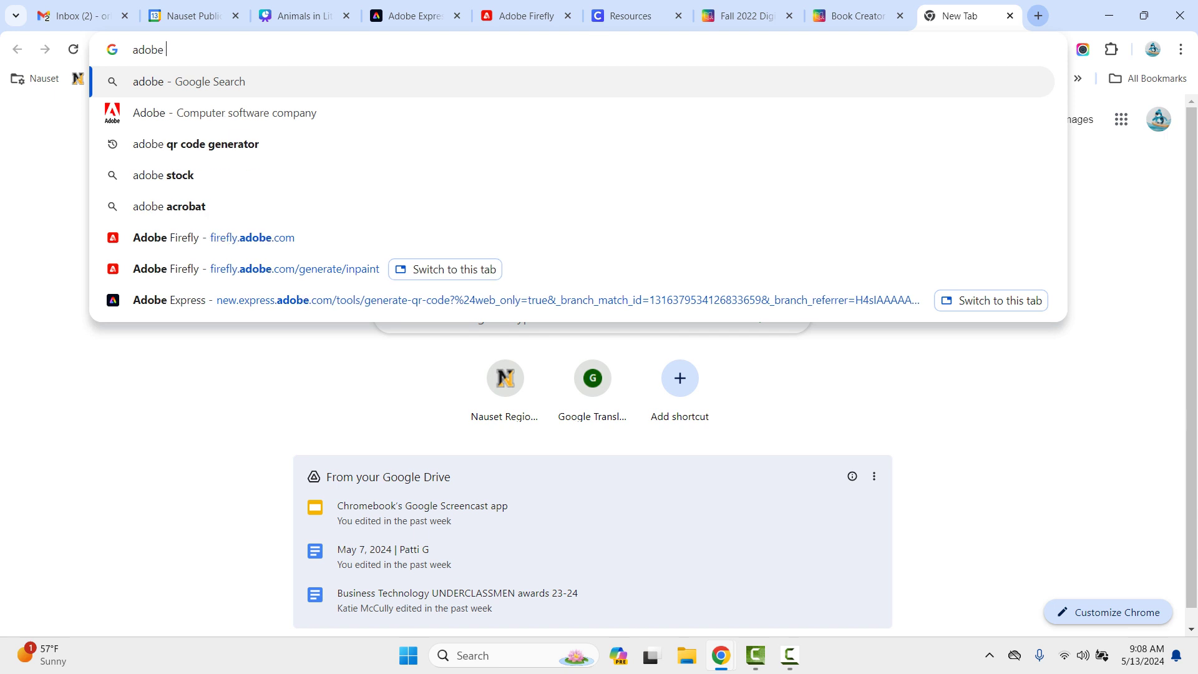
{"action": "type", "text": " qu"}
{"action": "key", "text": "BackSpace"}
{"action": "type", "text": "r code generator"}
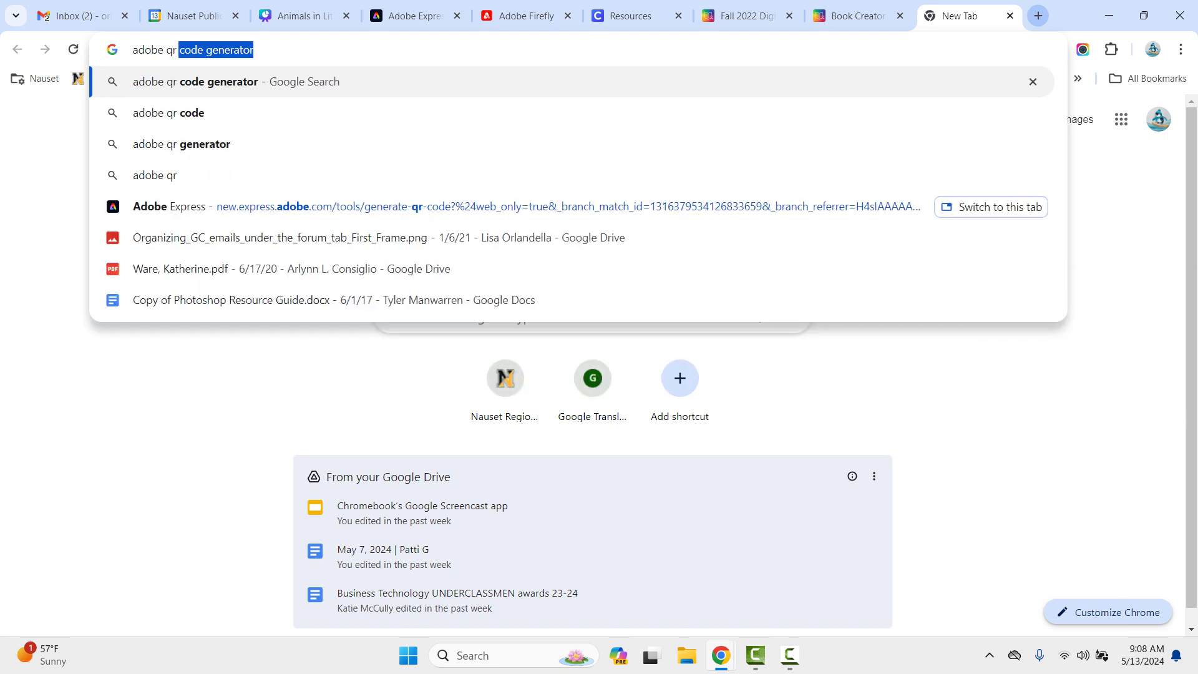
{"action": "key", "text": "Return"}
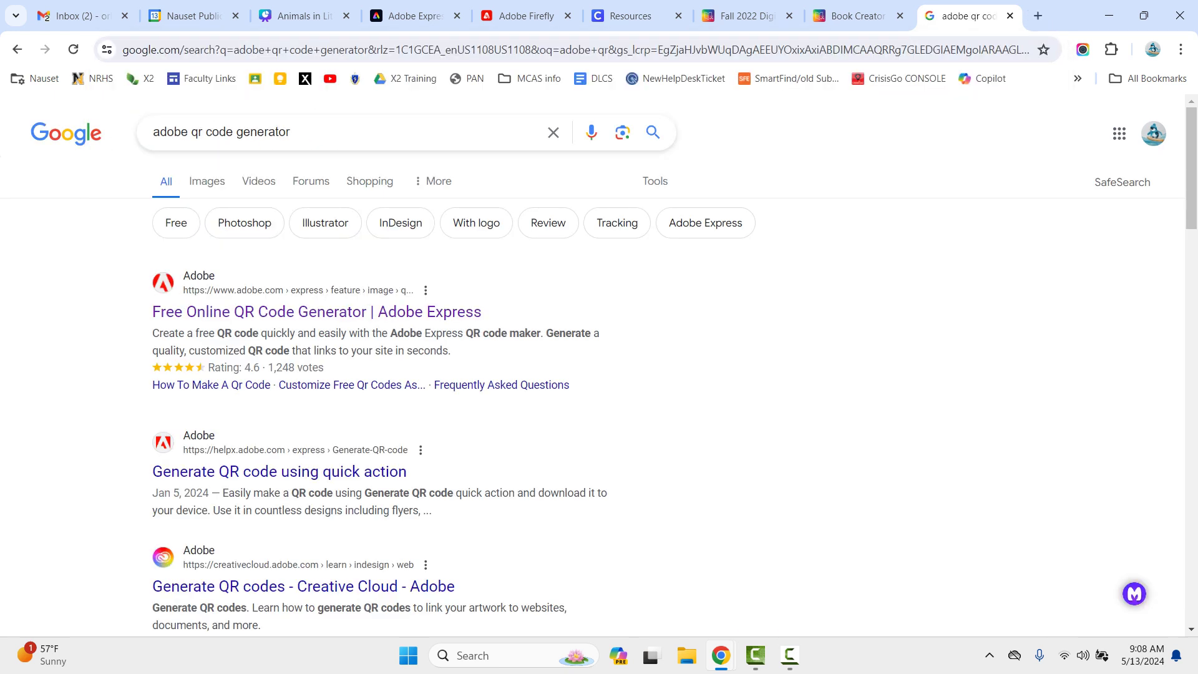
{"action": "left_click", "coordinate": [317, 312]}
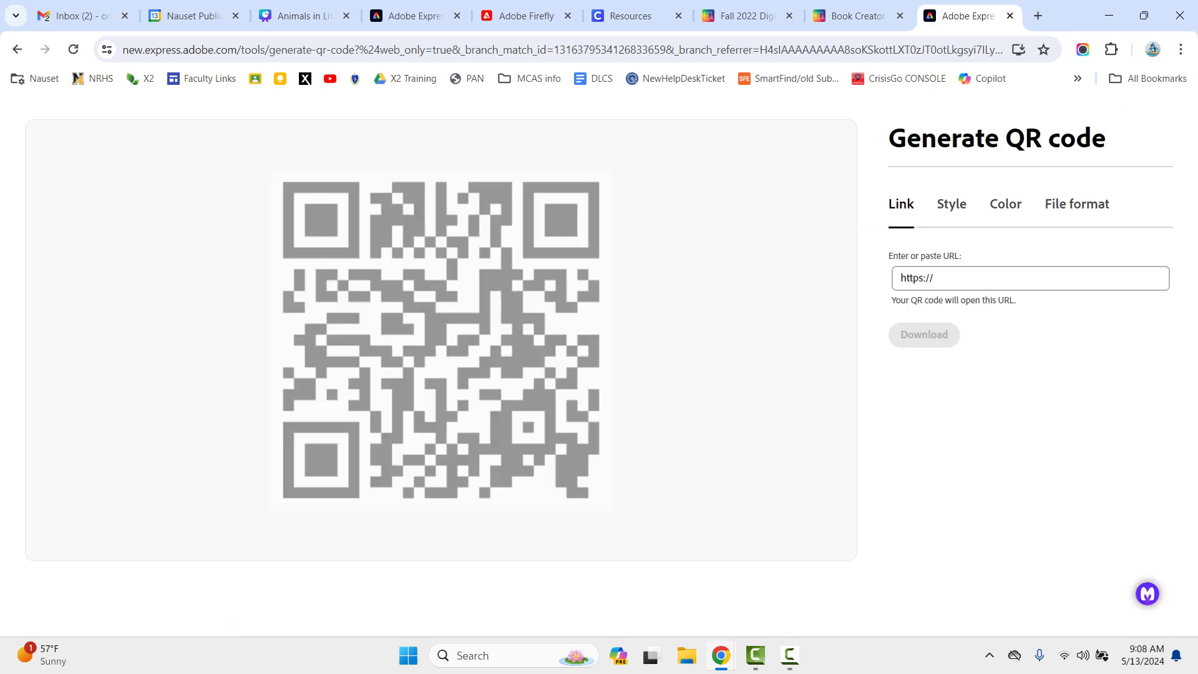
Give the QR code connected rounded dots and a red color, and look over its file format and link settings
{"action": "left_click", "coordinate": [950, 205]}
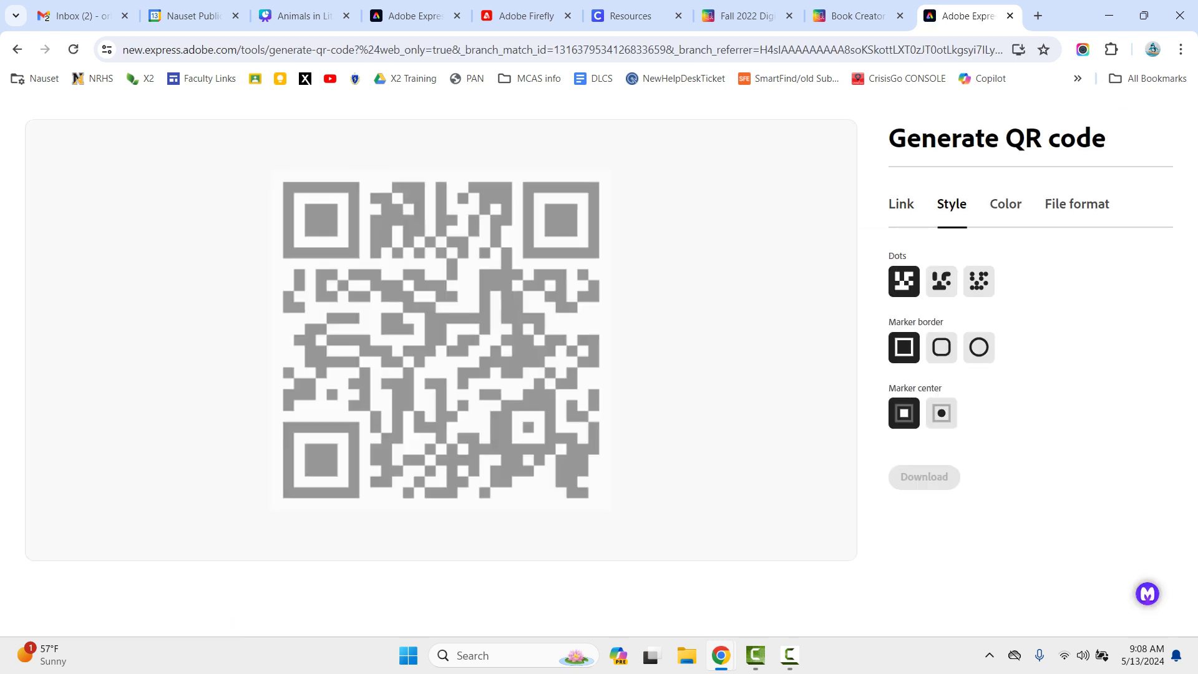
{"action": "left_click", "coordinate": [941, 282]}
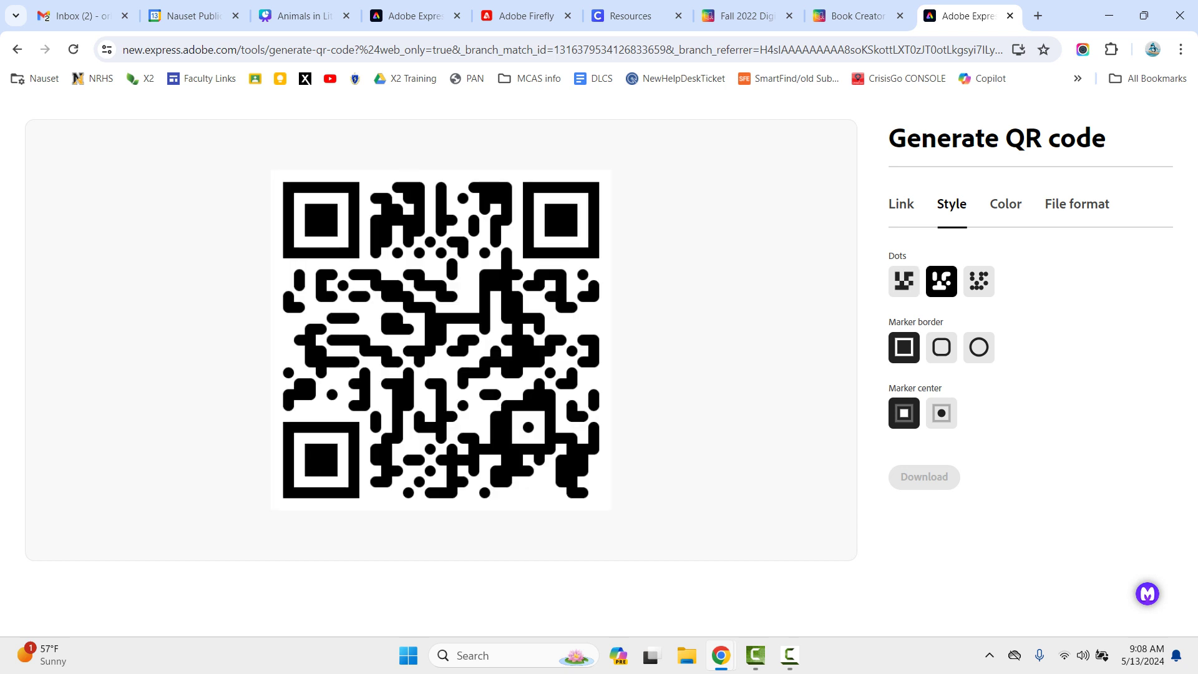
{"action": "left_click", "coordinate": [1005, 254]}
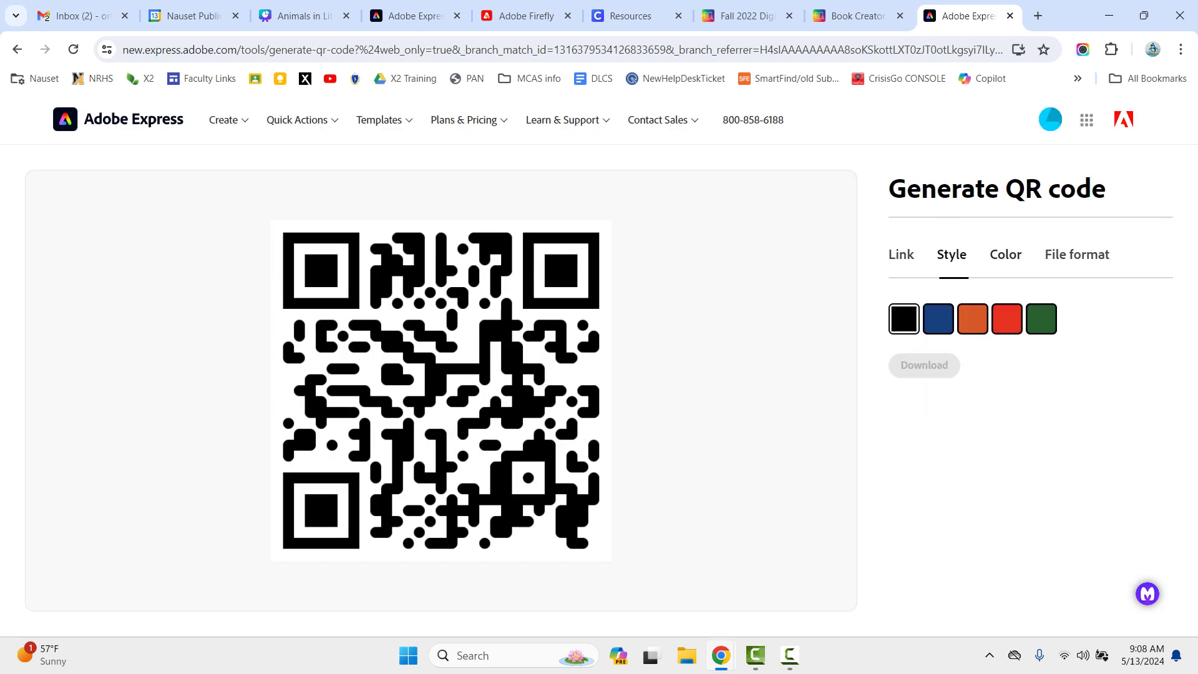
{"action": "left_click", "coordinate": [1006, 319]}
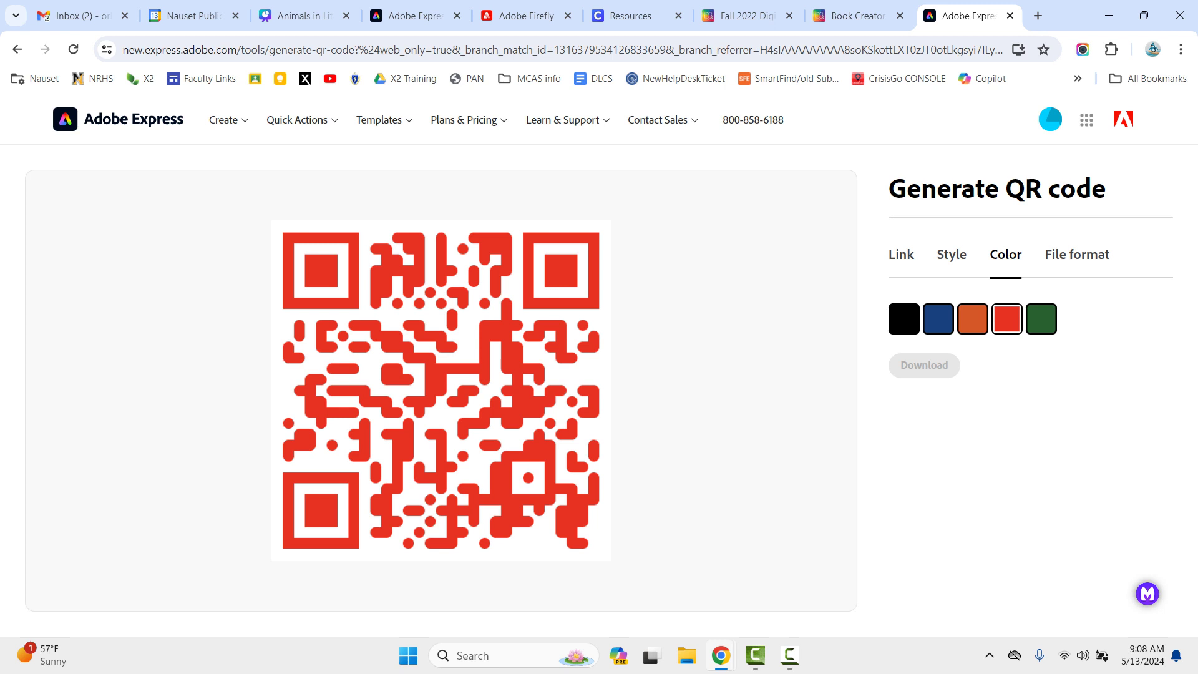
{"action": "left_click", "coordinate": [1076, 255]}
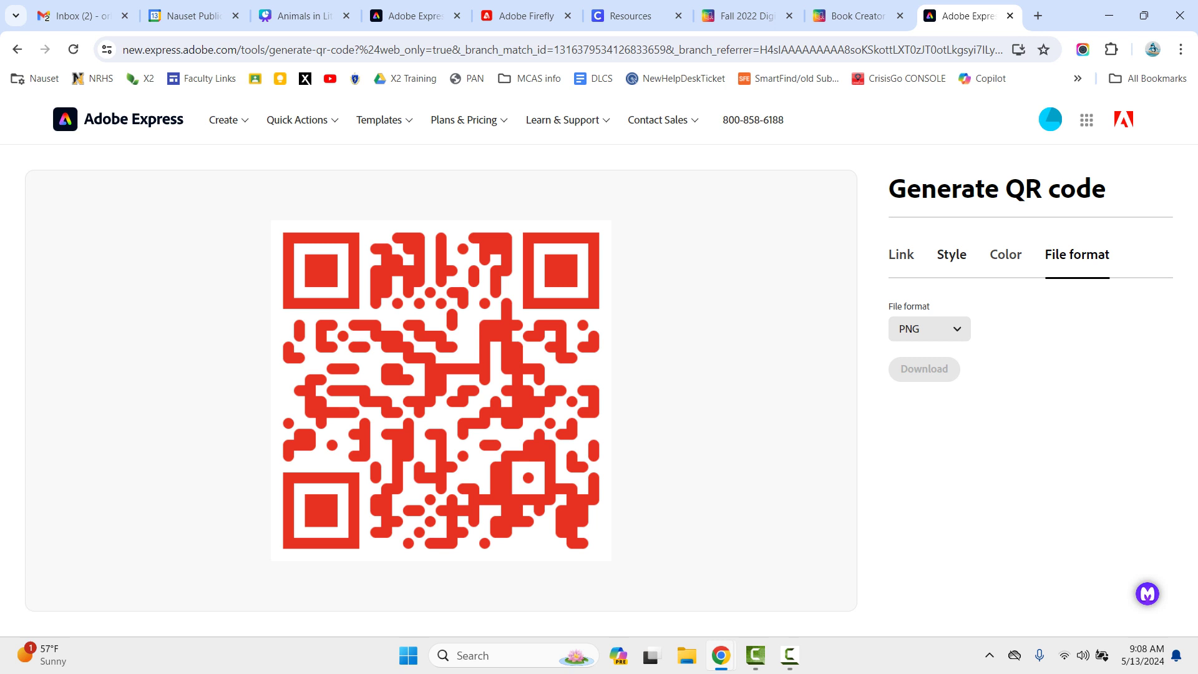
{"action": "left_click", "coordinate": [901, 254]}
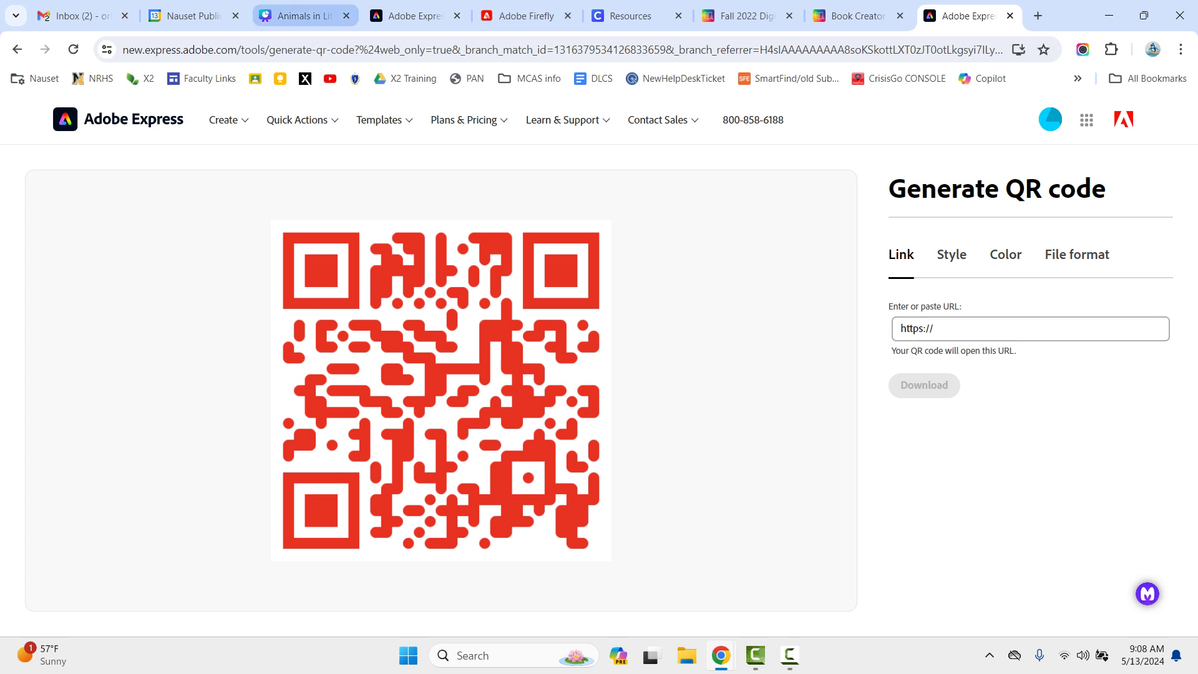
Show the Canva presentation's sharing options for copying a link, and go back to the URL entry of the QR code generator
{"action": "left_click", "coordinate": [300, 16]}
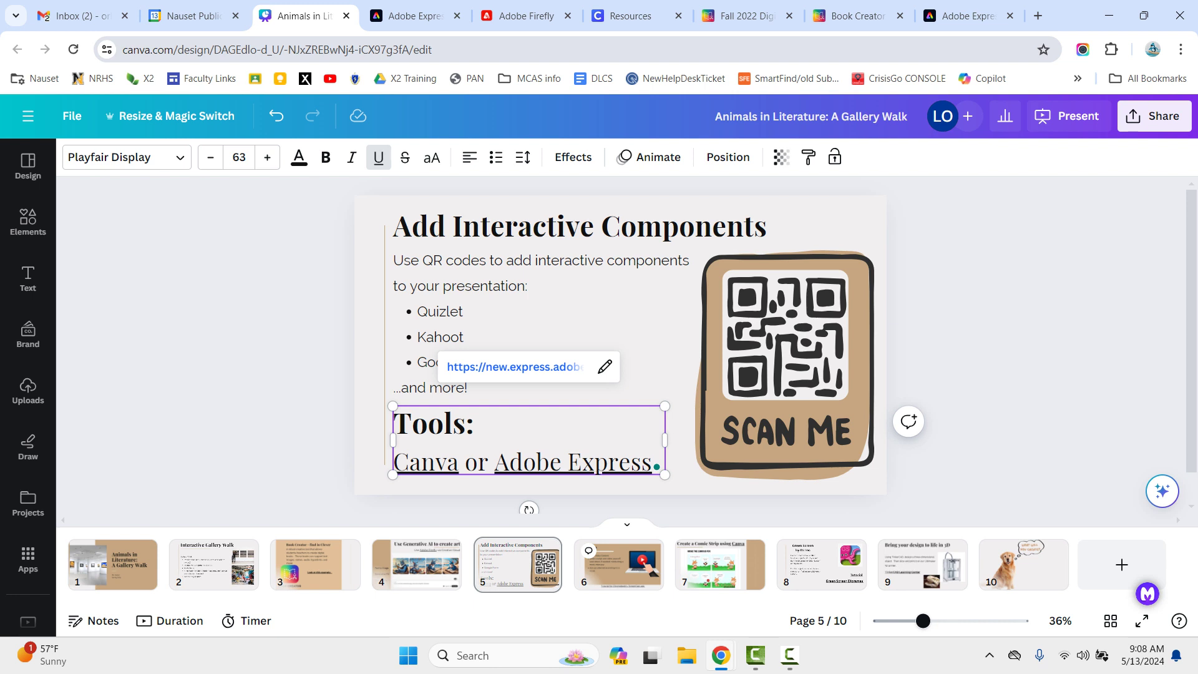
{"action": "left_click", "coordinate": [1069, 116]}
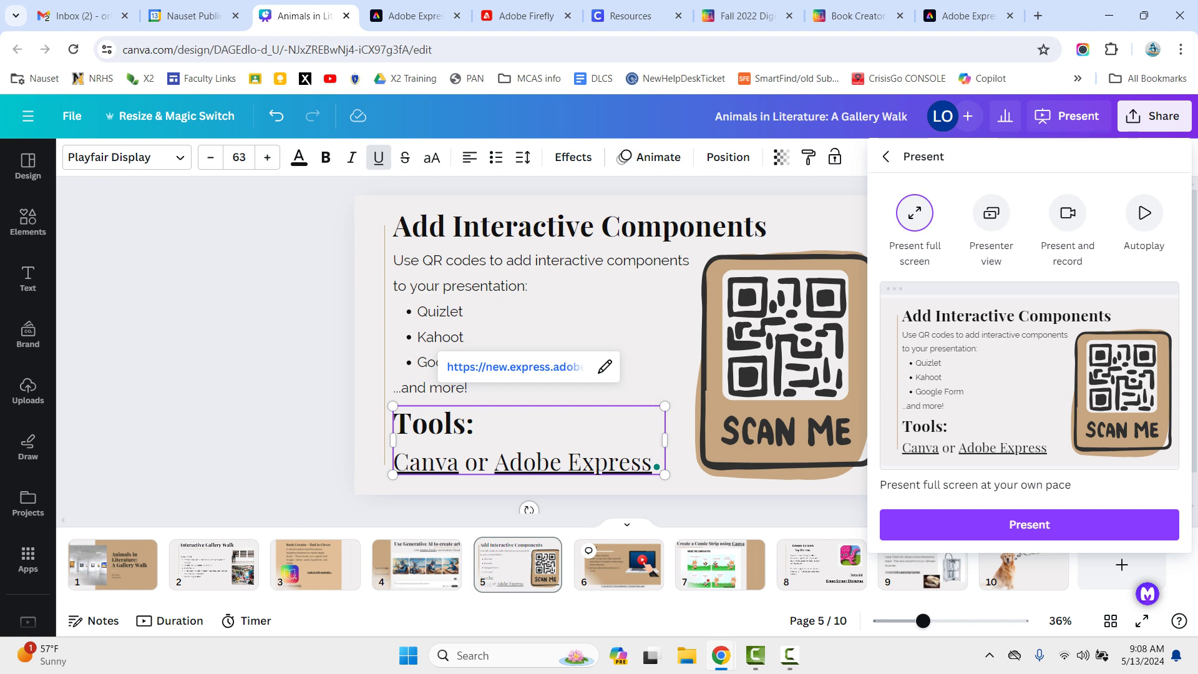
{"action": "left_click", "coordinate": [1154, 116]}
{"action": "left_click", "coordinate": [1154, 117]}
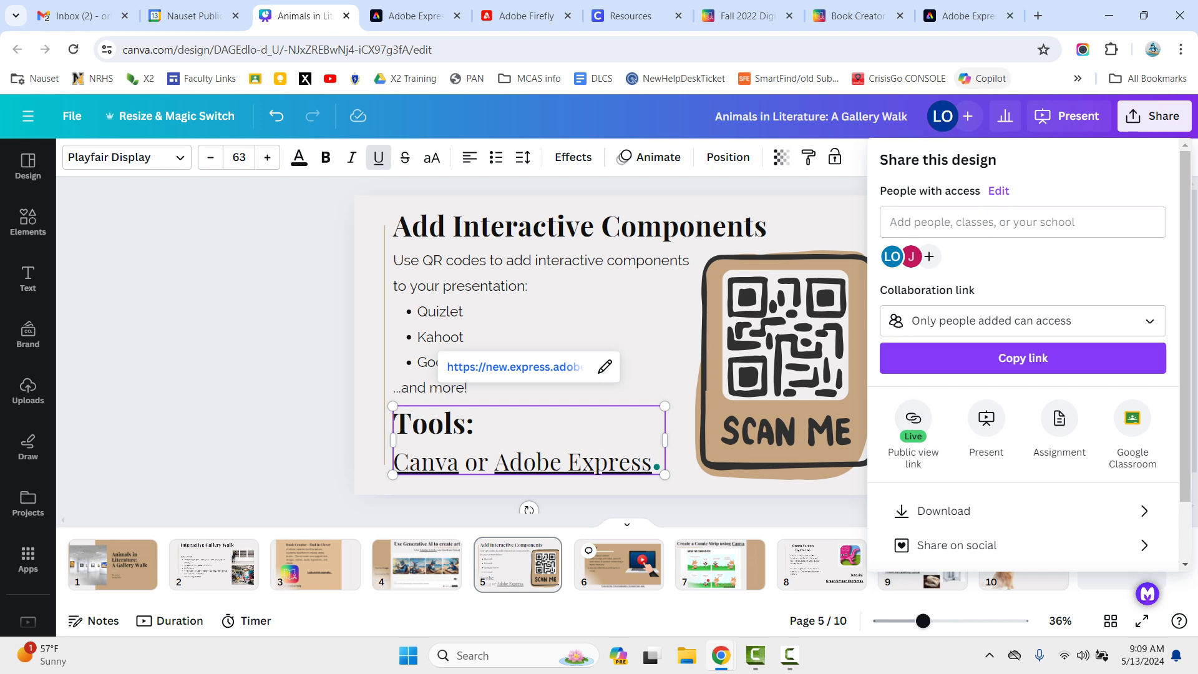
{"action": "left_click", "coordinate": [968, 16]}
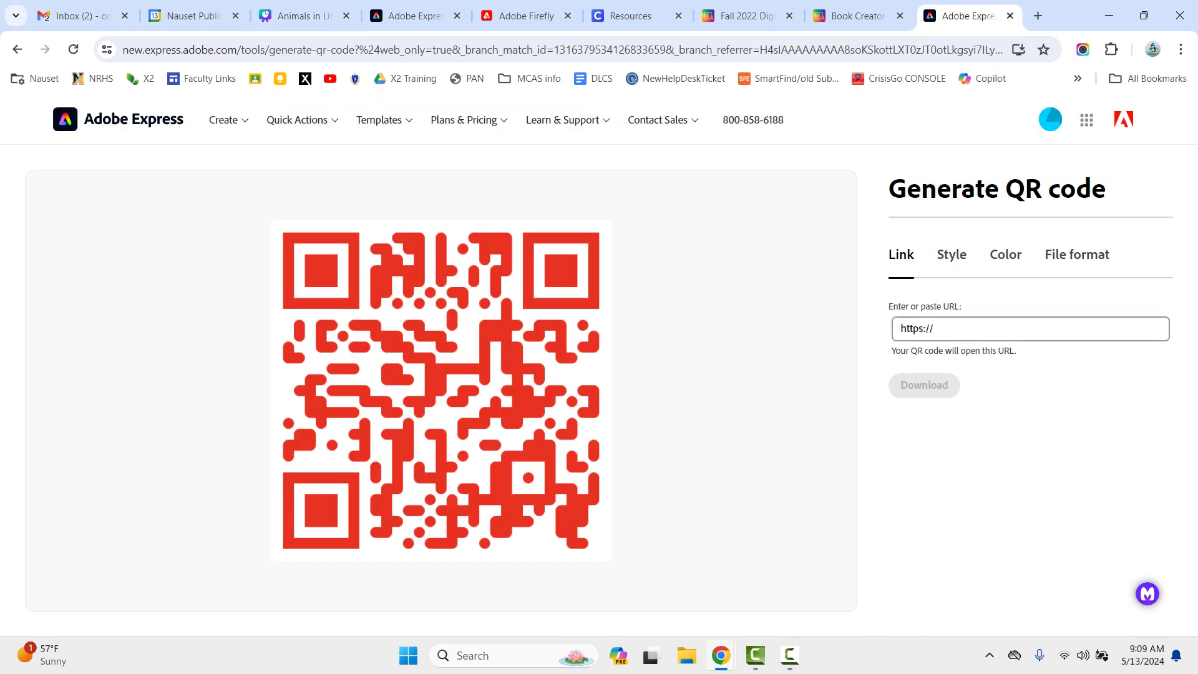
{"action": "left_click", "coordinate": [900, 328]}
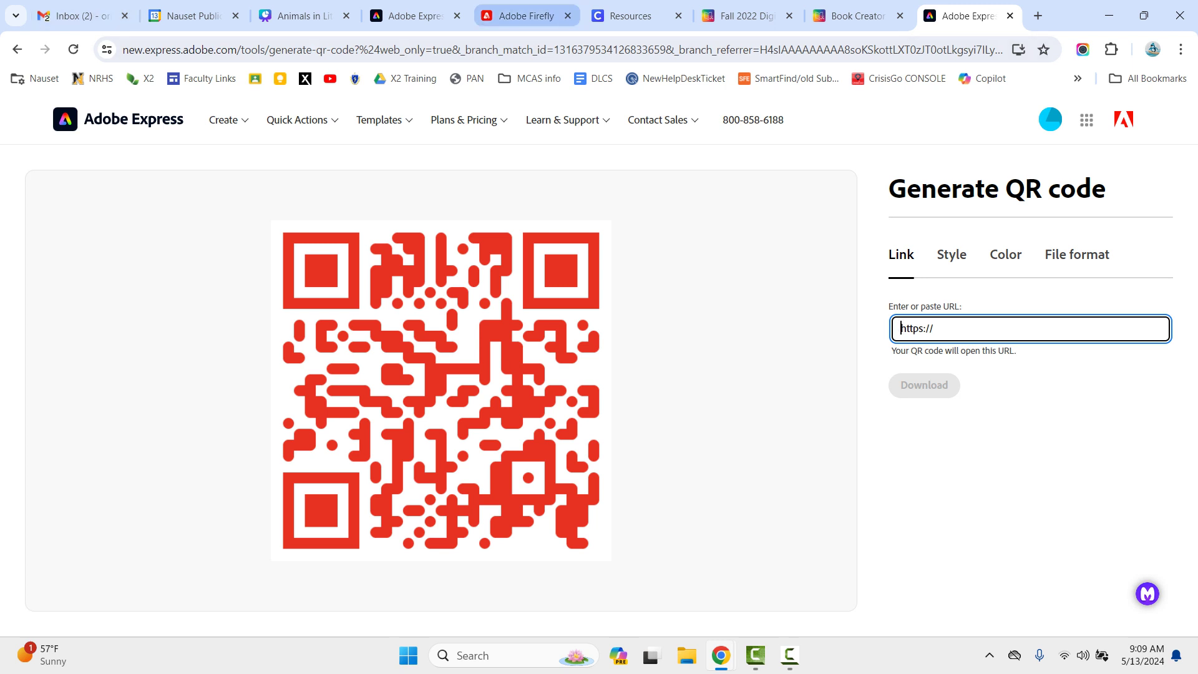
Go to page 6, "Video", of the Canva presentation, follow its Chromebook ScreenCast tutorial link and pause the YouTube video
{"action": "left_click", "coordinate": [298, 15]}
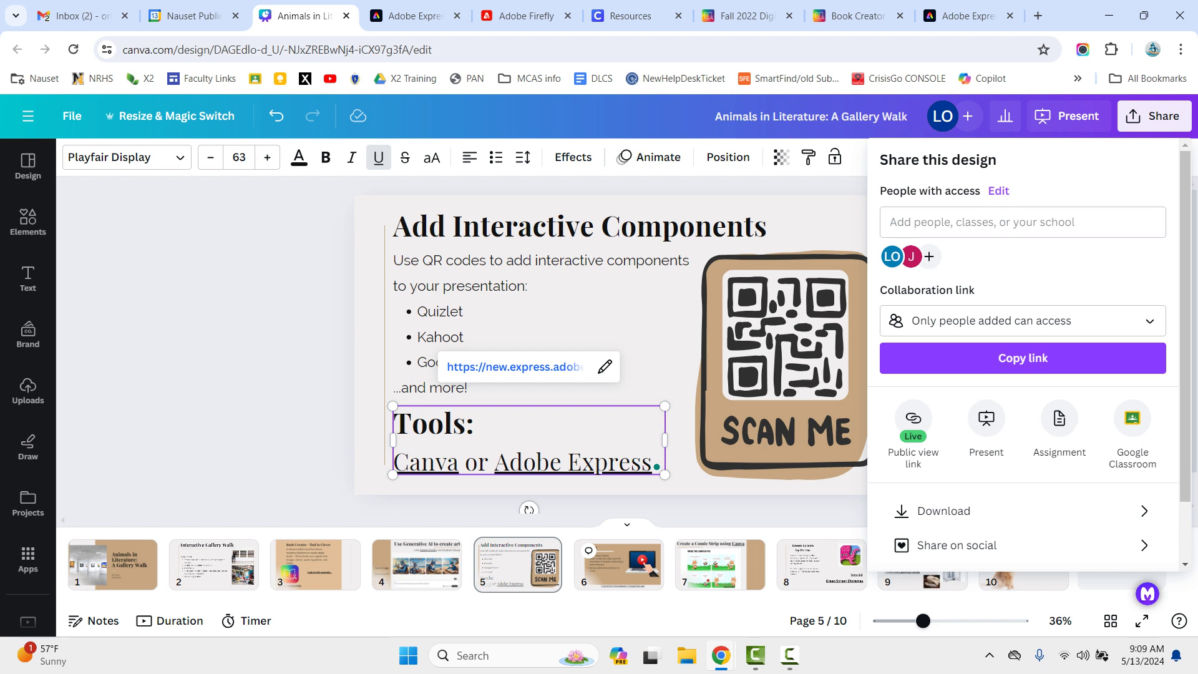
{"action": "left_click", "coordinate": [618, 564]}
{"action": "left_click", "coordinate": [619, 564]}
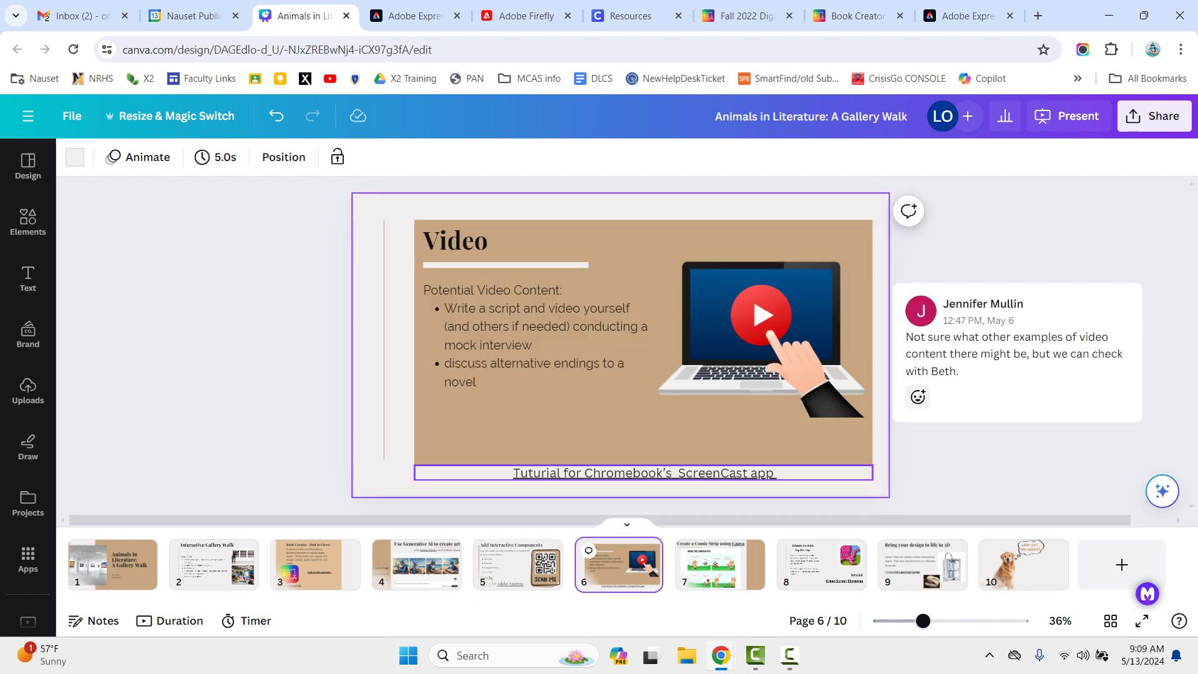
{"action": "left_click", "coordinate": [644, 473]}
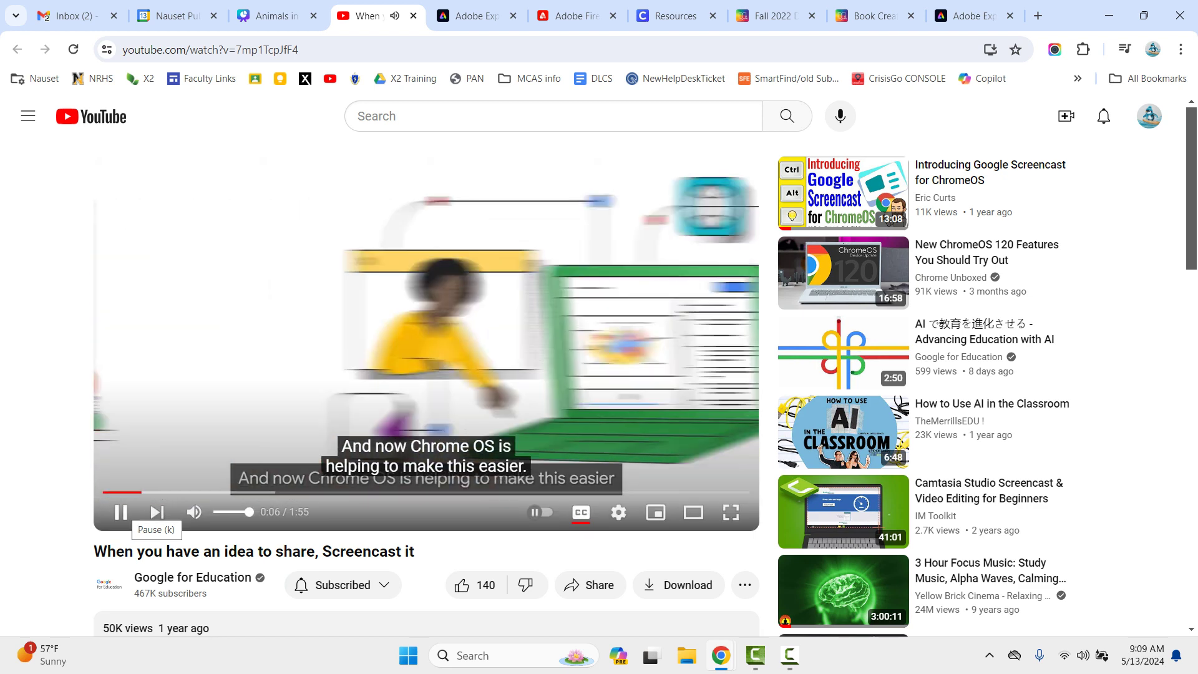
{"action": "left_click", "coordinate": [121, 512]}
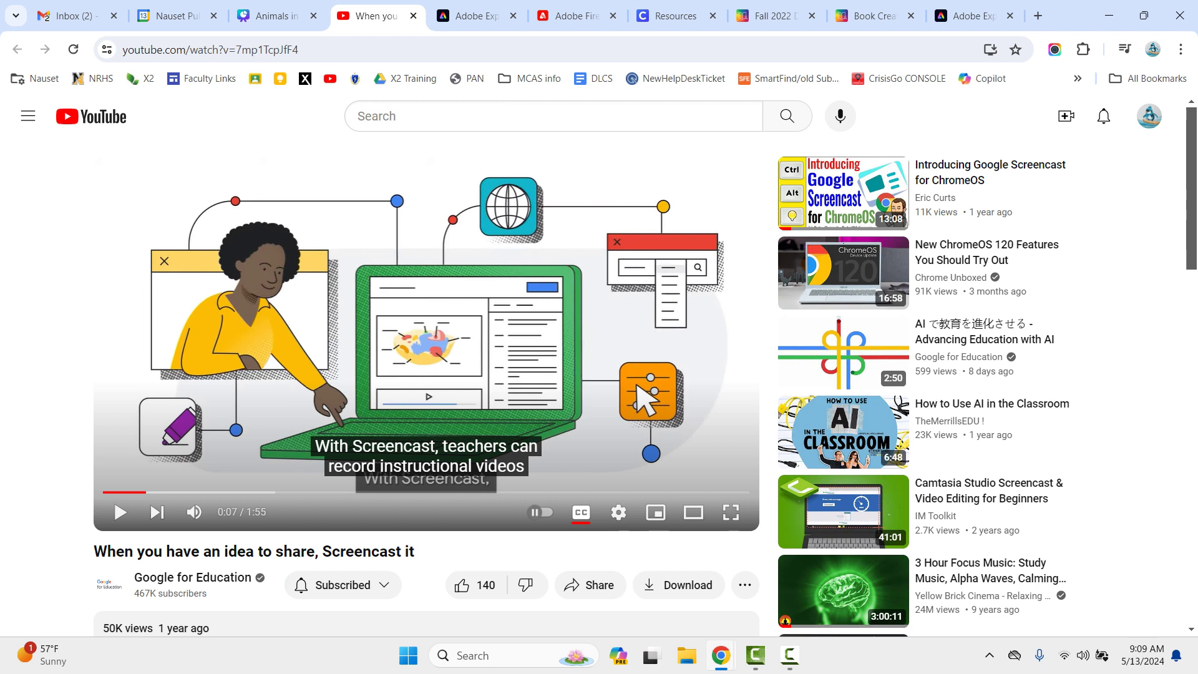
Return to the Canva presentation and show page 7, "Create a Comic Strip using Canva"
{"action": "mouse_move", "coordinate": [275, 16]}
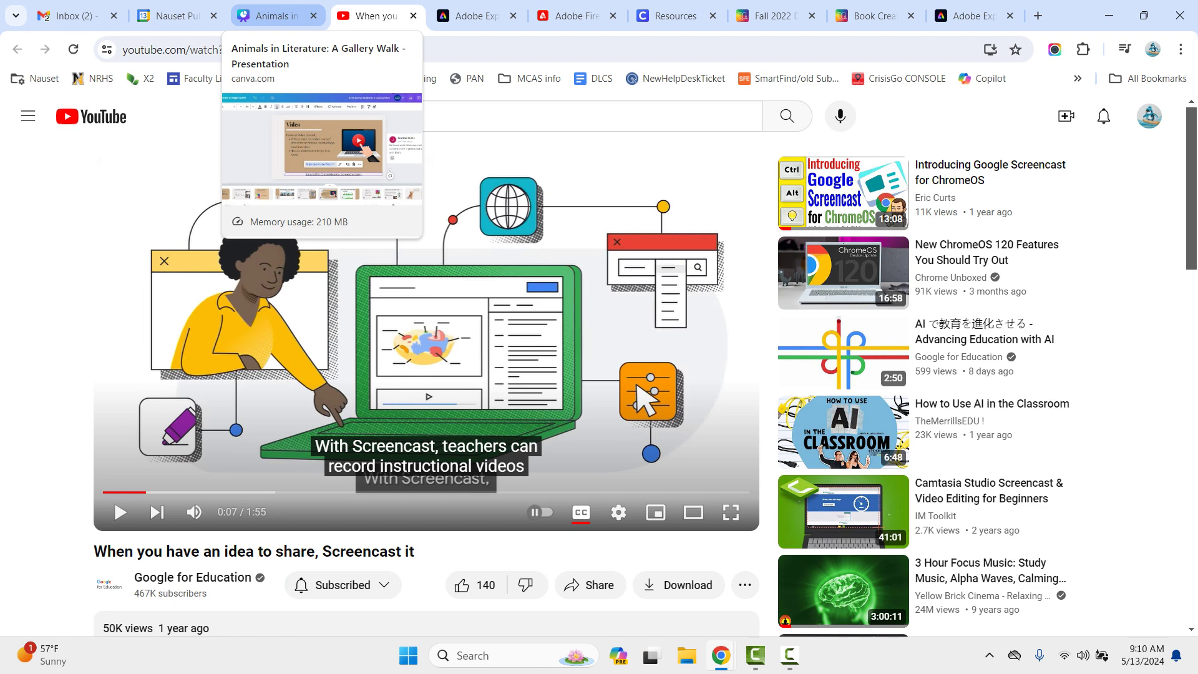
{"action": "left_click", "coordinate": [274, 15]}
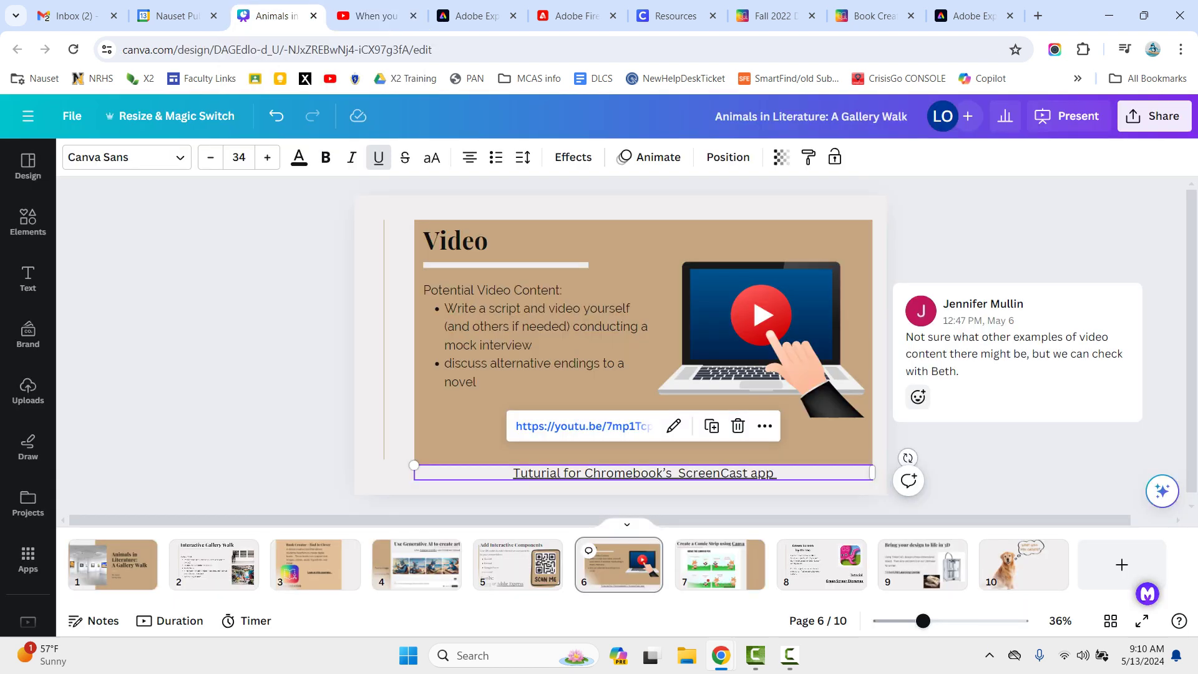
{"action": "left_click", "coordinate": [720, 565]}
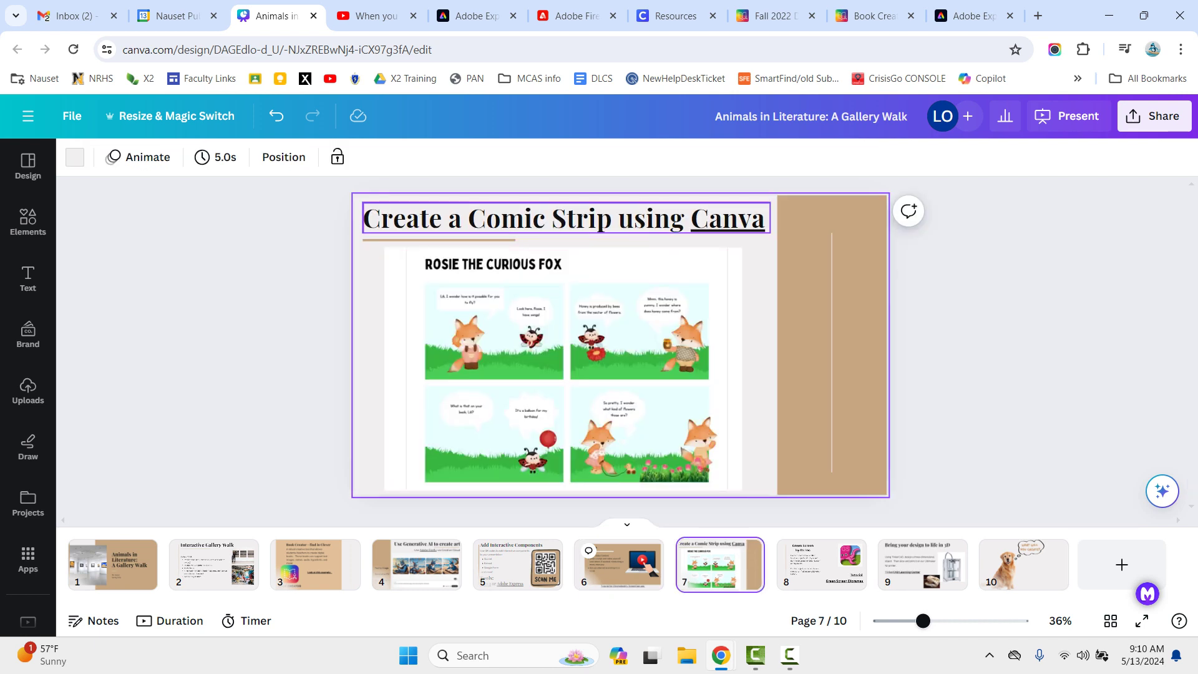
Select the linked title on page 7 and open the Canva home page in a new browser tab
{"action": "left_click", "coordinate": [566, 218]}
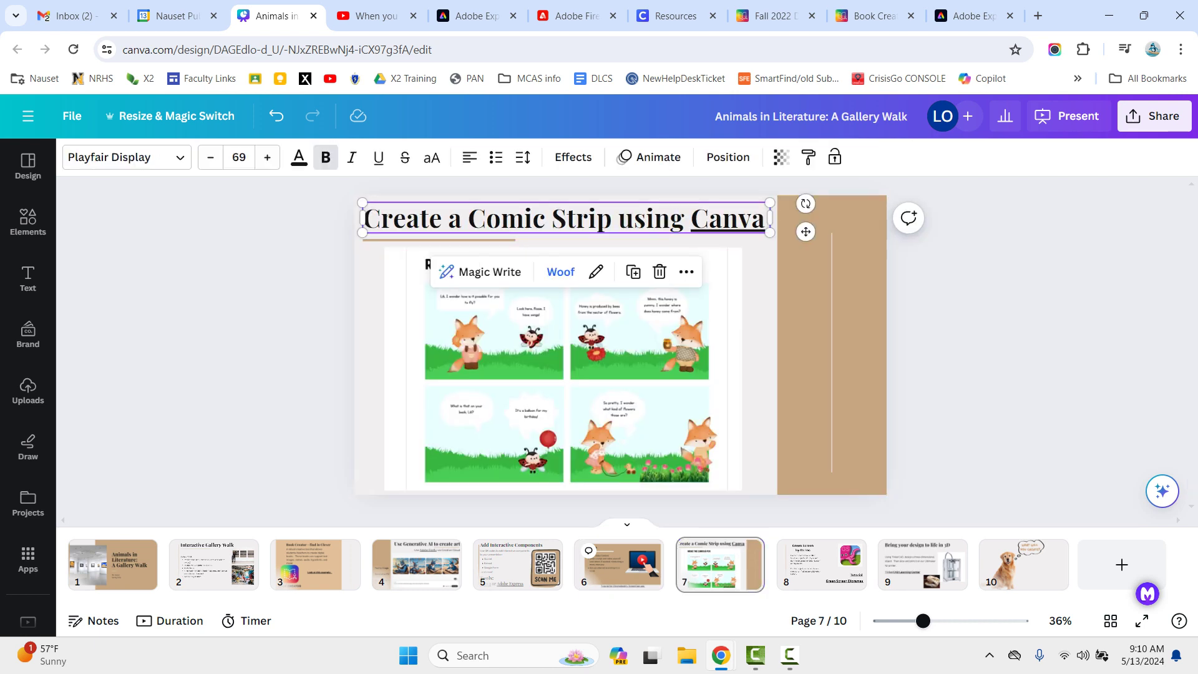
{"action": "left_click", "coordinate": [723, 218]}
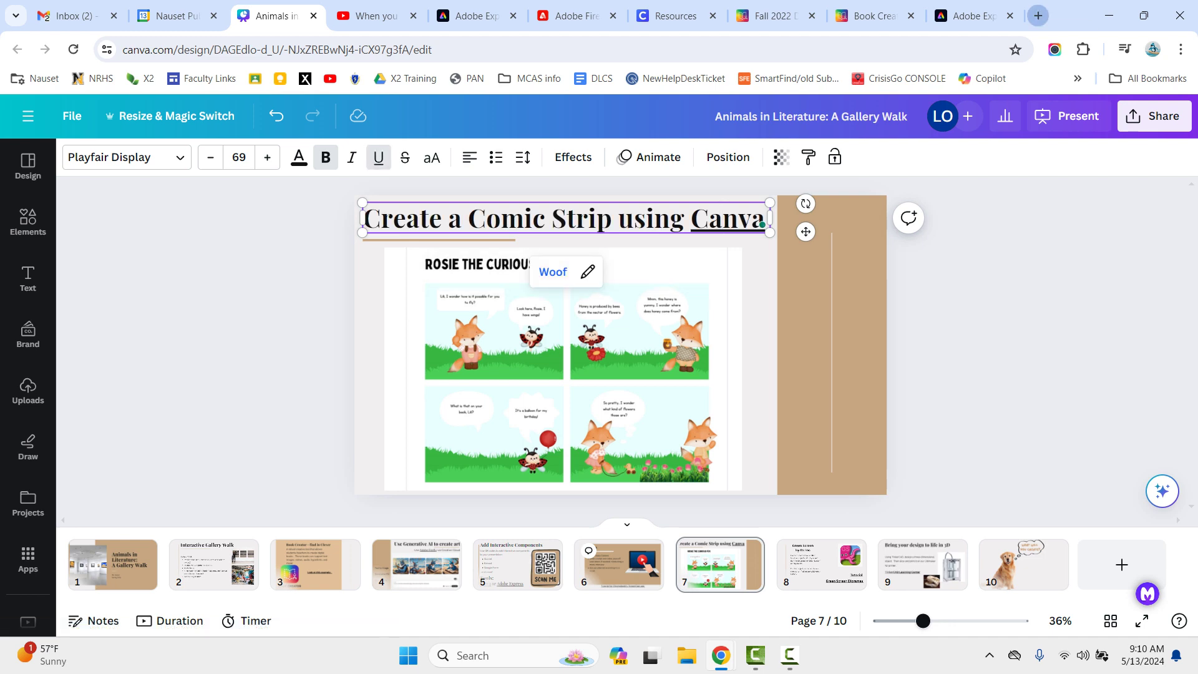
{"action": "left_click", "coordinate": [1038, 15]}
{"action": "type", "text": "can"}
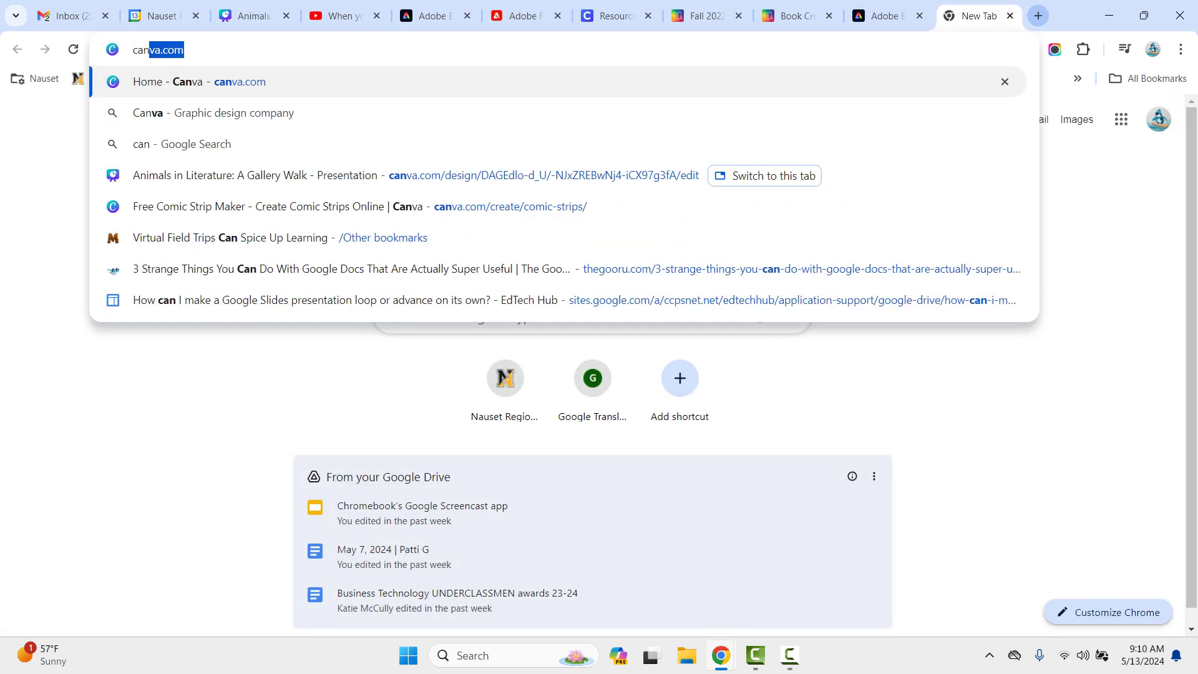
{"action": "key", "text": "Return"}
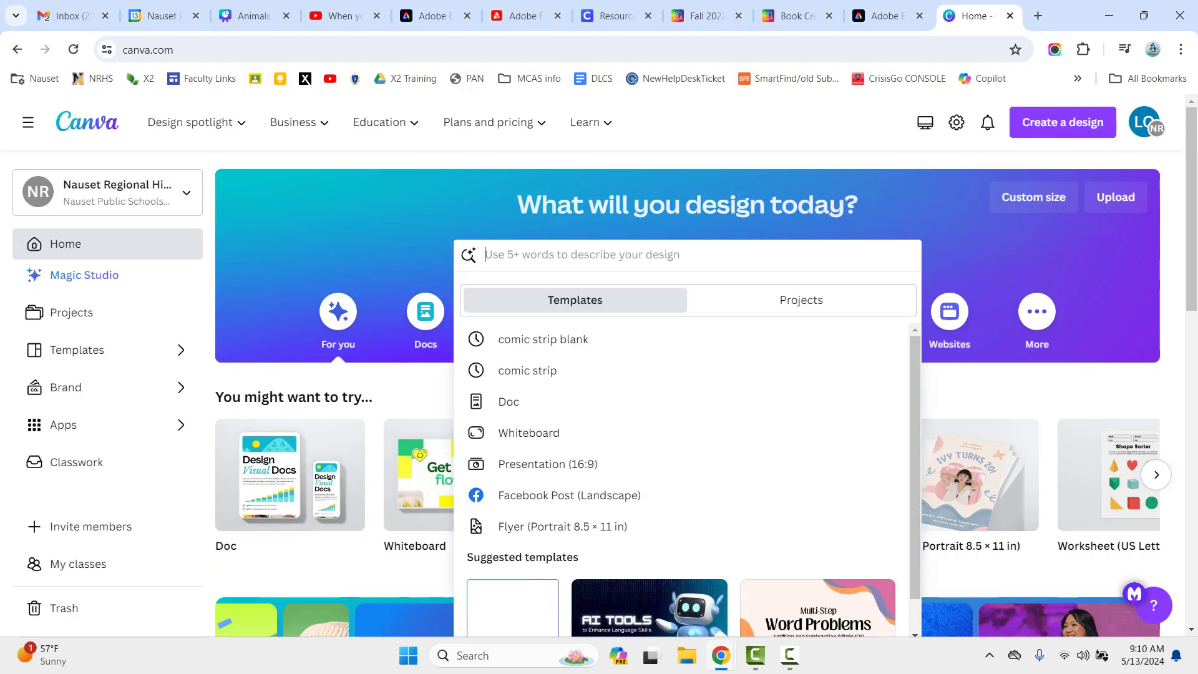
Search the templates for "comic strip" and start a design from the "Beige Blank 6 Panel Comic Strip" template
{"action": "type", "text": "comic "}
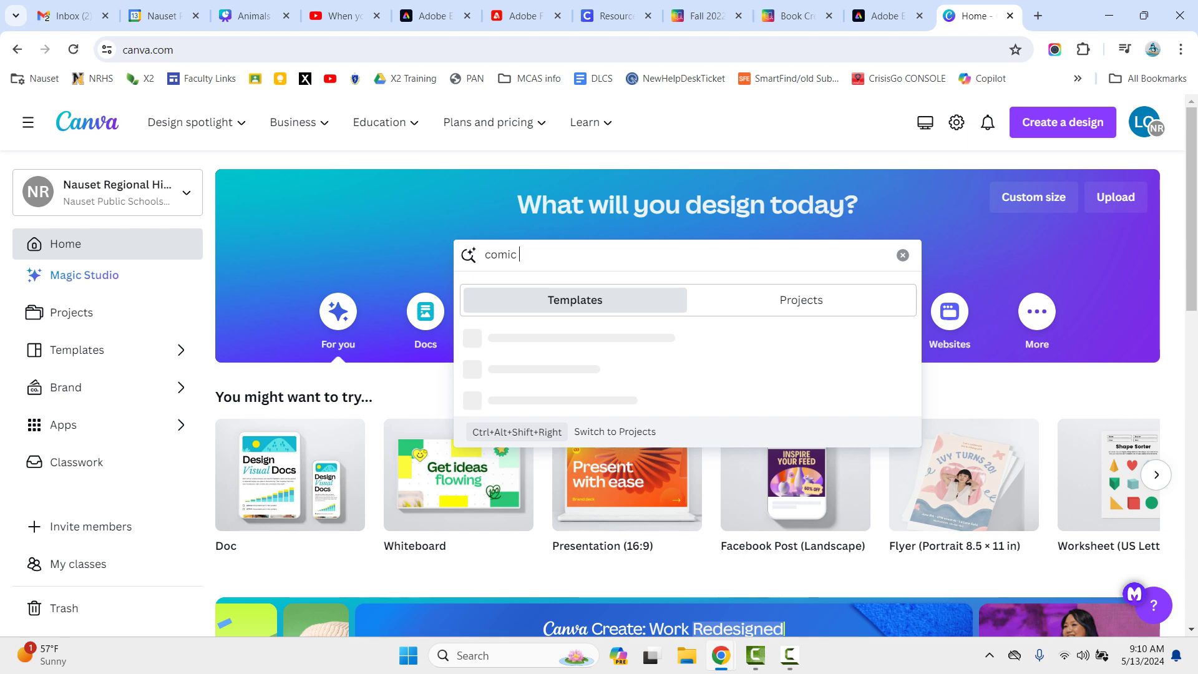
{"action": "type", "text": "st"}
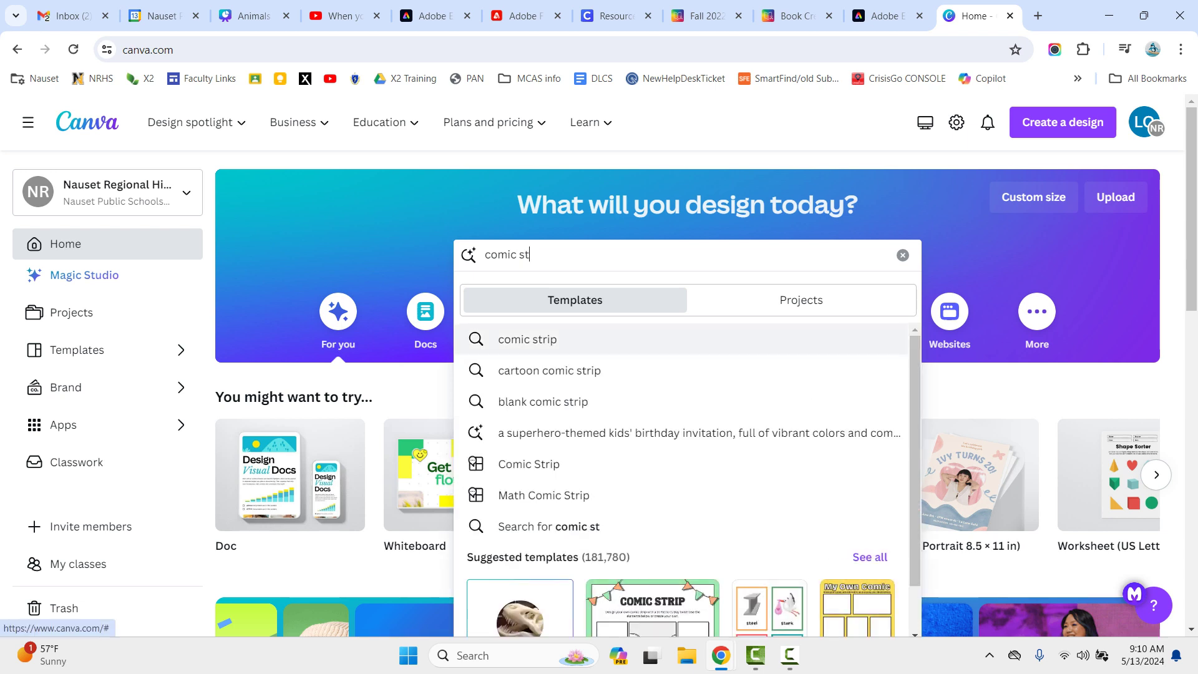
{"action": "left_click", "coordinate": [528, 339]}
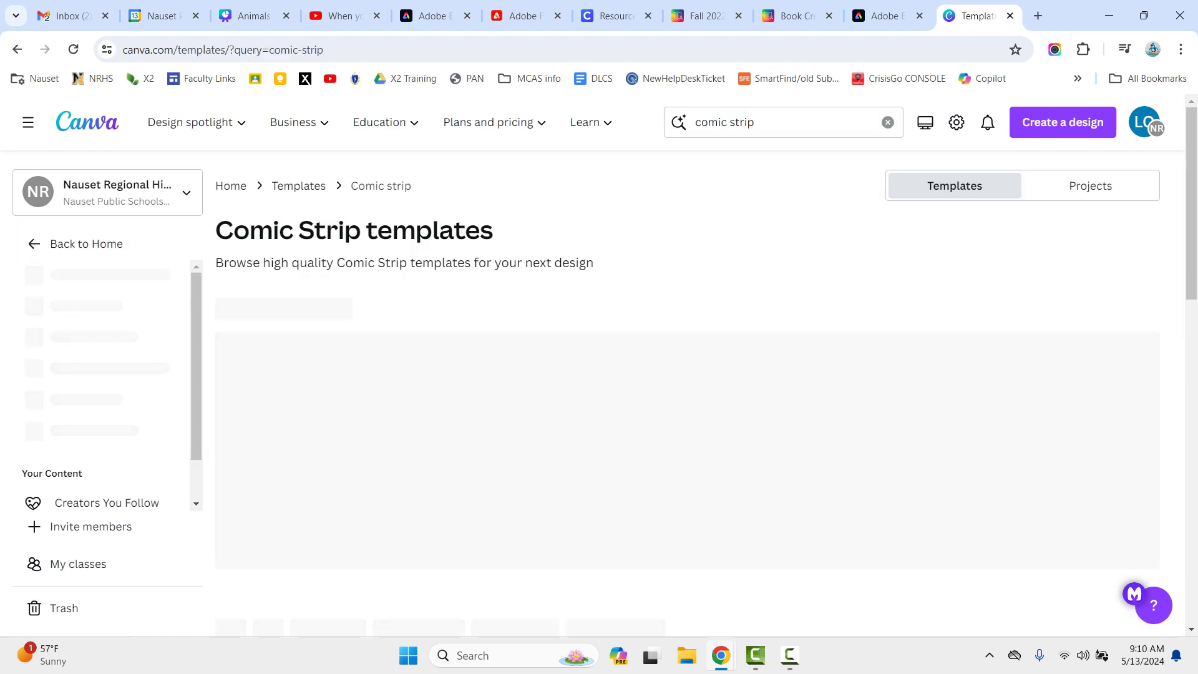
{"action": "scroll", "coordinate": [528, 339], "scroll_direction": "down", "scroll_amount": 5}
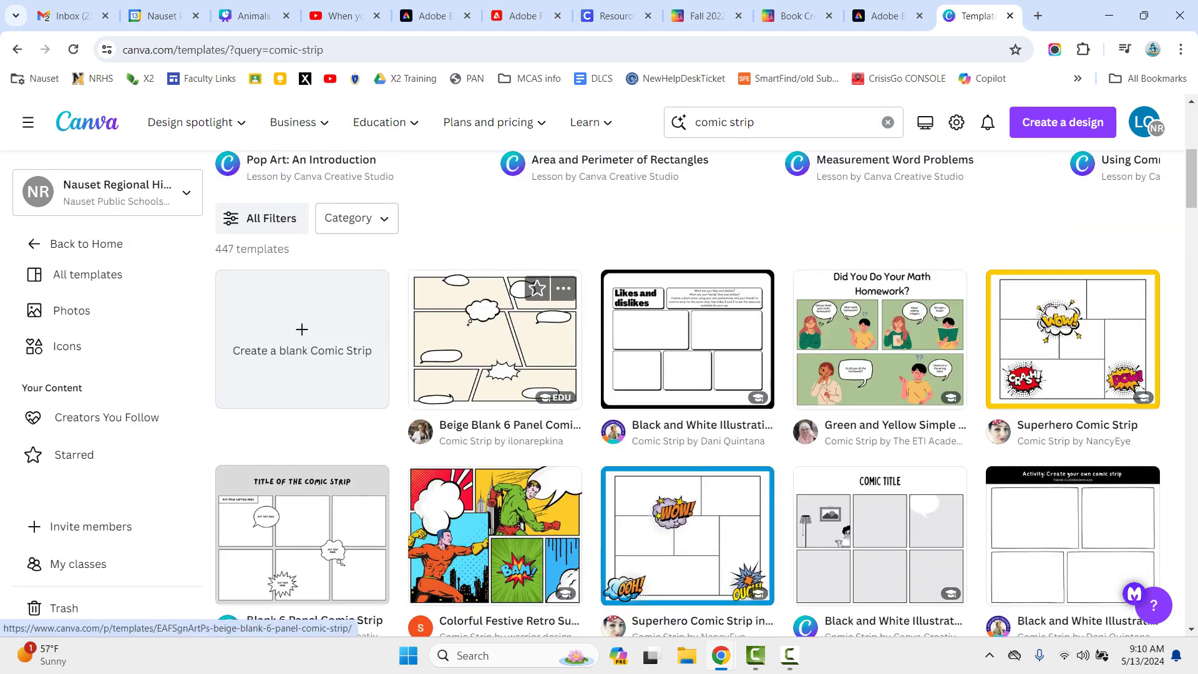
{"action": "left_click", "coordinate": [528, 339]}
{"action": "left_click", "coordinate": [917, 277]}
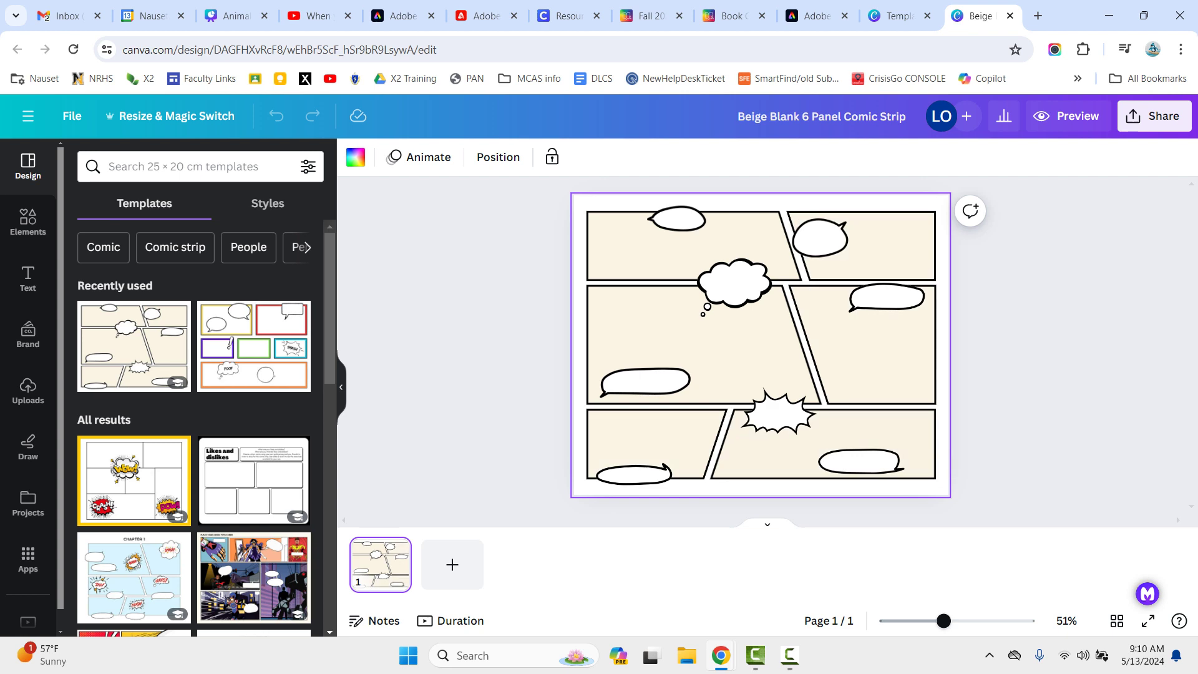
Add a subheading text box to the comic page and select the speech bubble in the middle row's right panel
{"action": "left_click", "coordinate": [27, 278]}
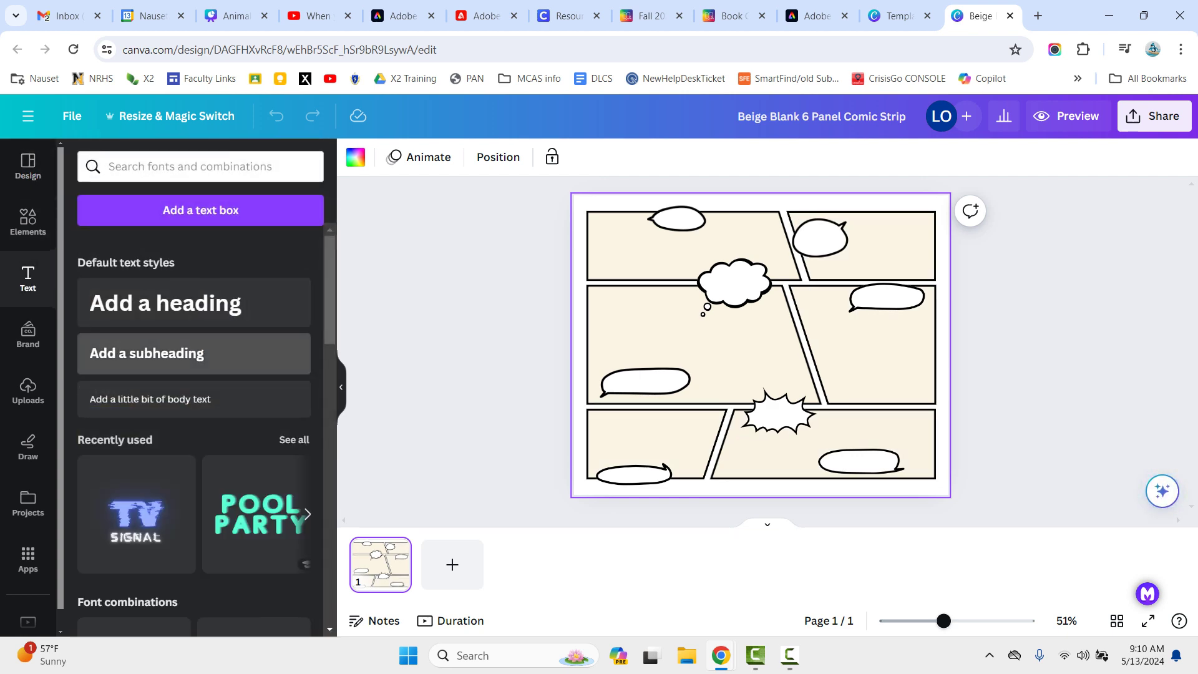
{"action": "left_click", "coordinate": [193, 353]}
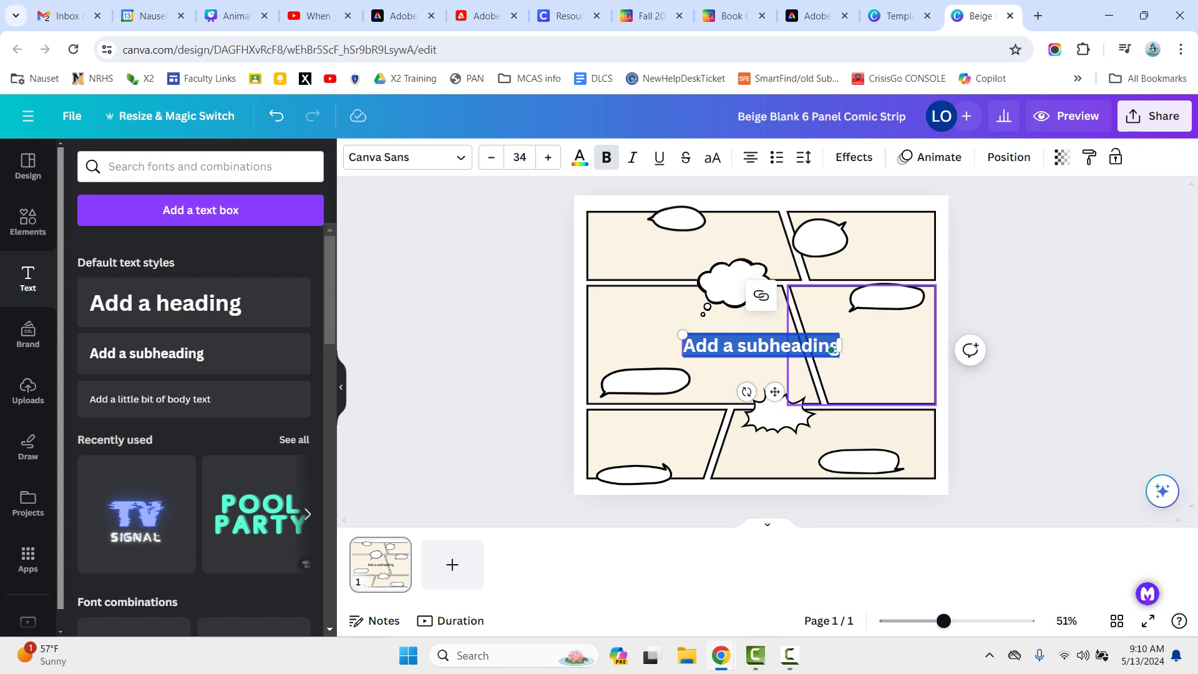
{"action": "left_click", "coordinate": [886, 299]}
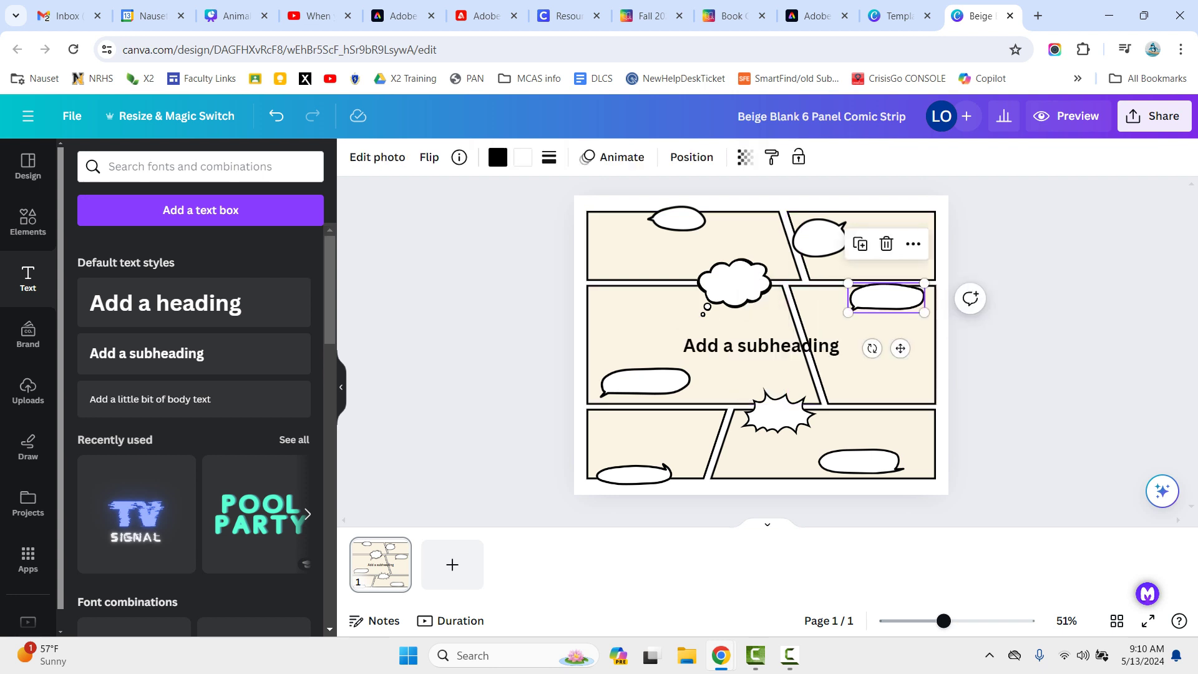
{"action": "double_click", "coordinate": [887, 298]}
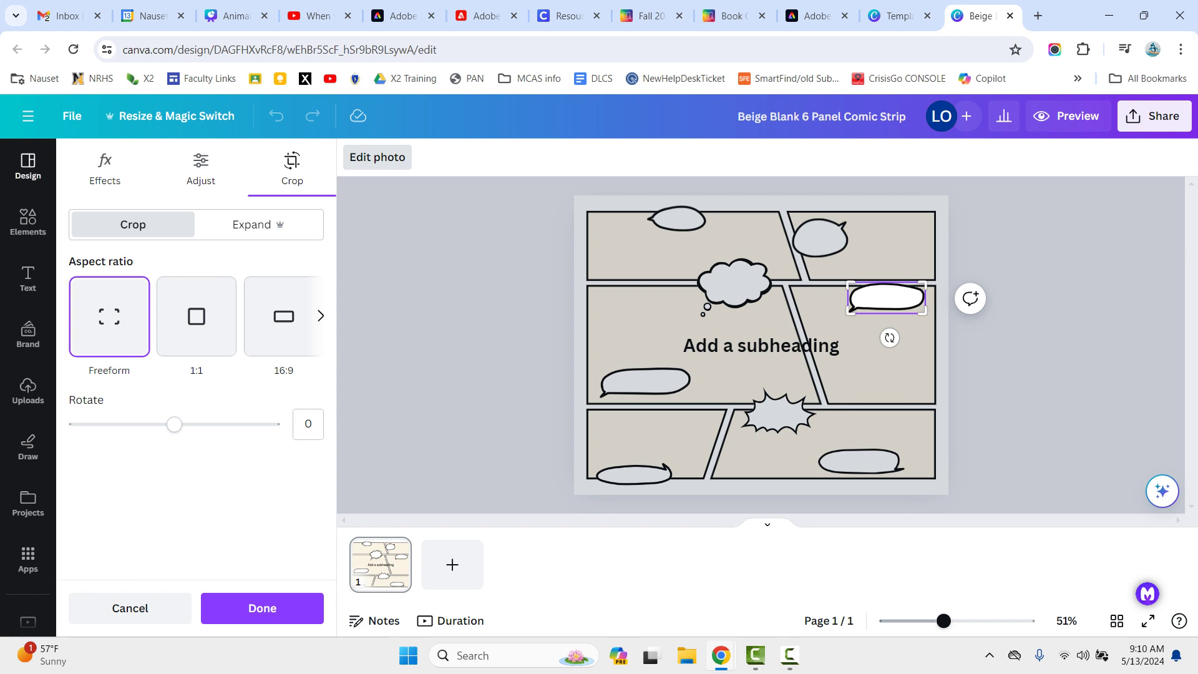
Add the recently used waving kitten picture, shrink it and place it in the middle row's right panel
{"action": "left_click", "coordinate": [28, 222]}
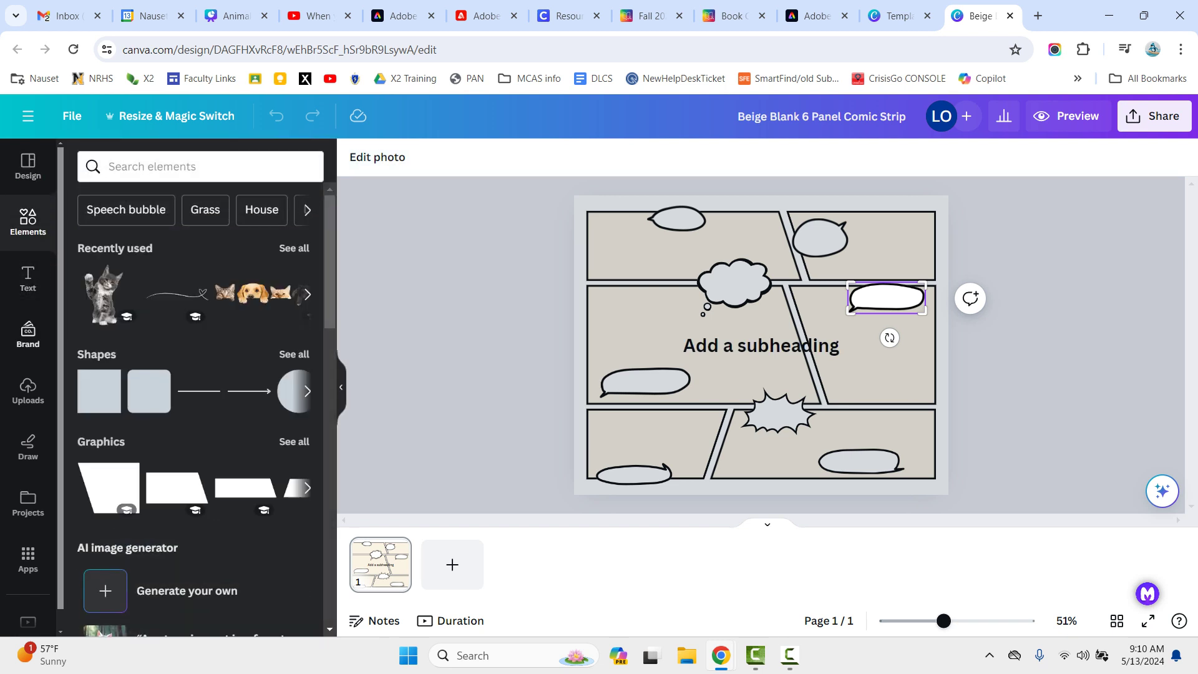
{"action": "left_click", "coordinate": [103, 293]}
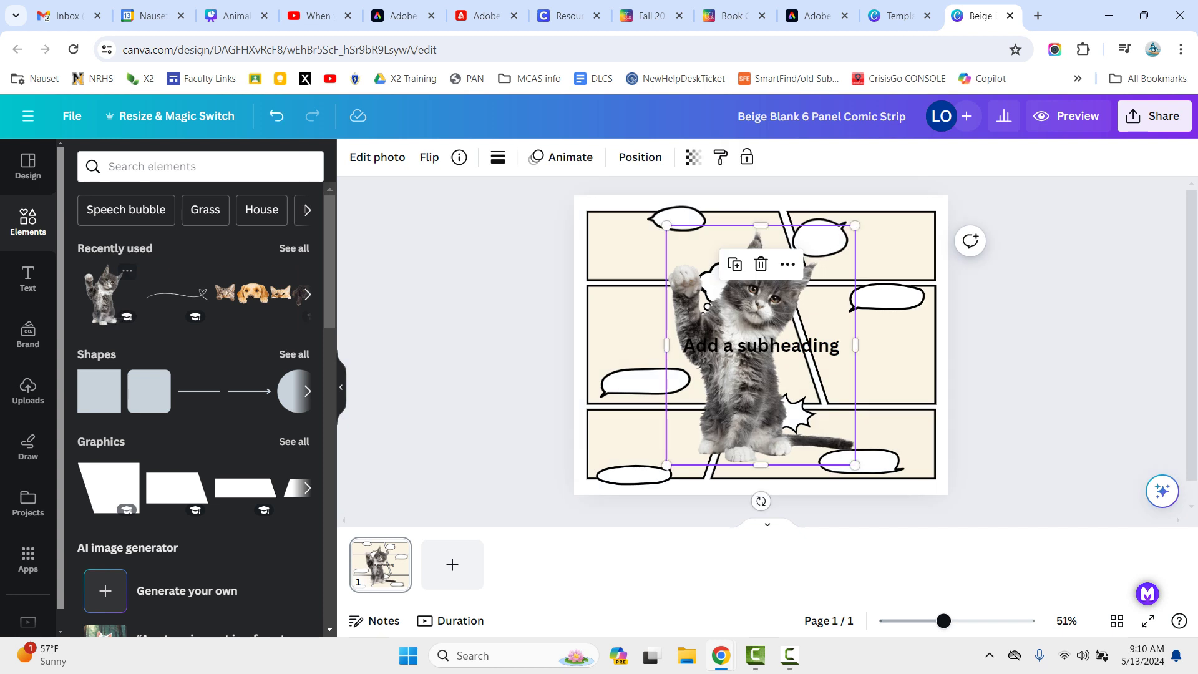
{"action": "left_click_drag", "start_coordinate": [855, 226], "coordinate": [744, 368]}
{"action": "left_click_drag", "start_coordinate": [705, 418], "coordinate": [897, 350]}
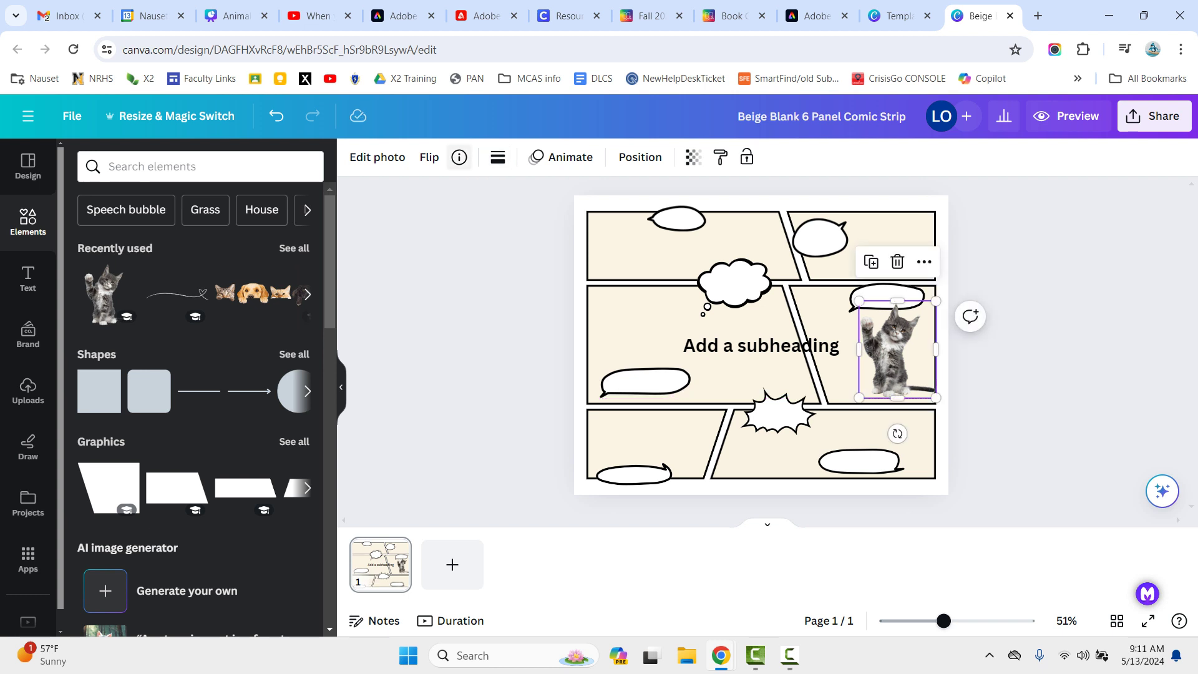
Flip the kitten horizontally and arrange it with the speech bubble so the bubble sits above its raised paw
{"action": "left_click", "coordinate": [430, 157]}
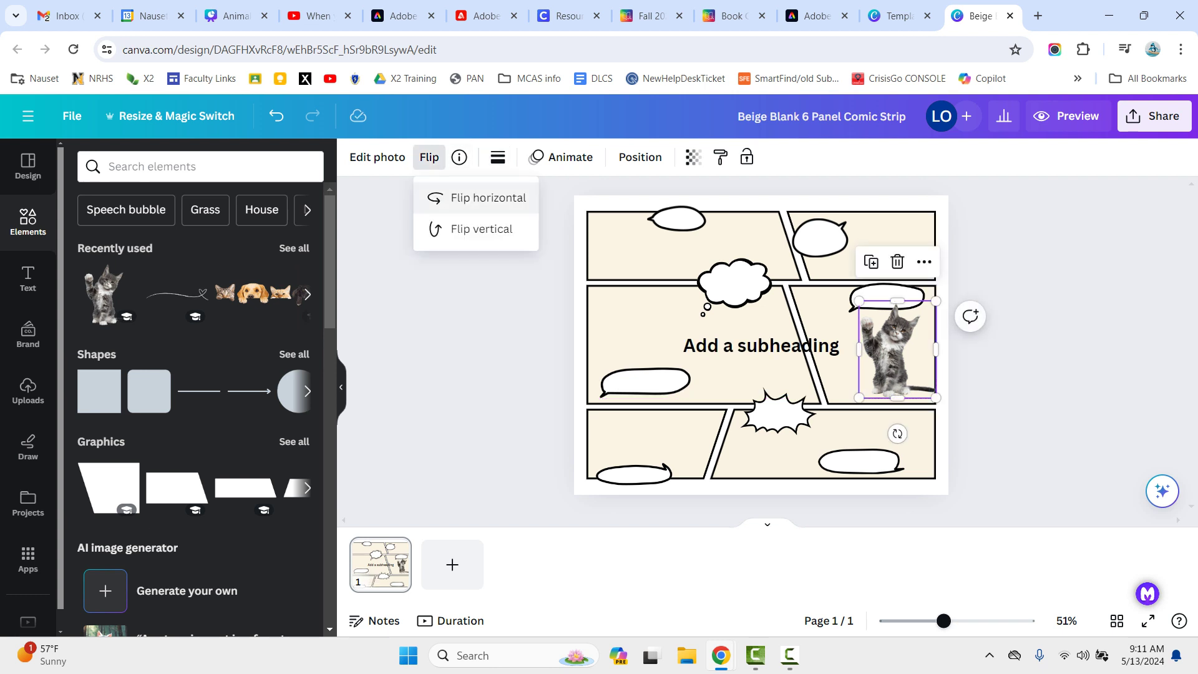
{"action": "left_click", "coordinate": [489, 198]}
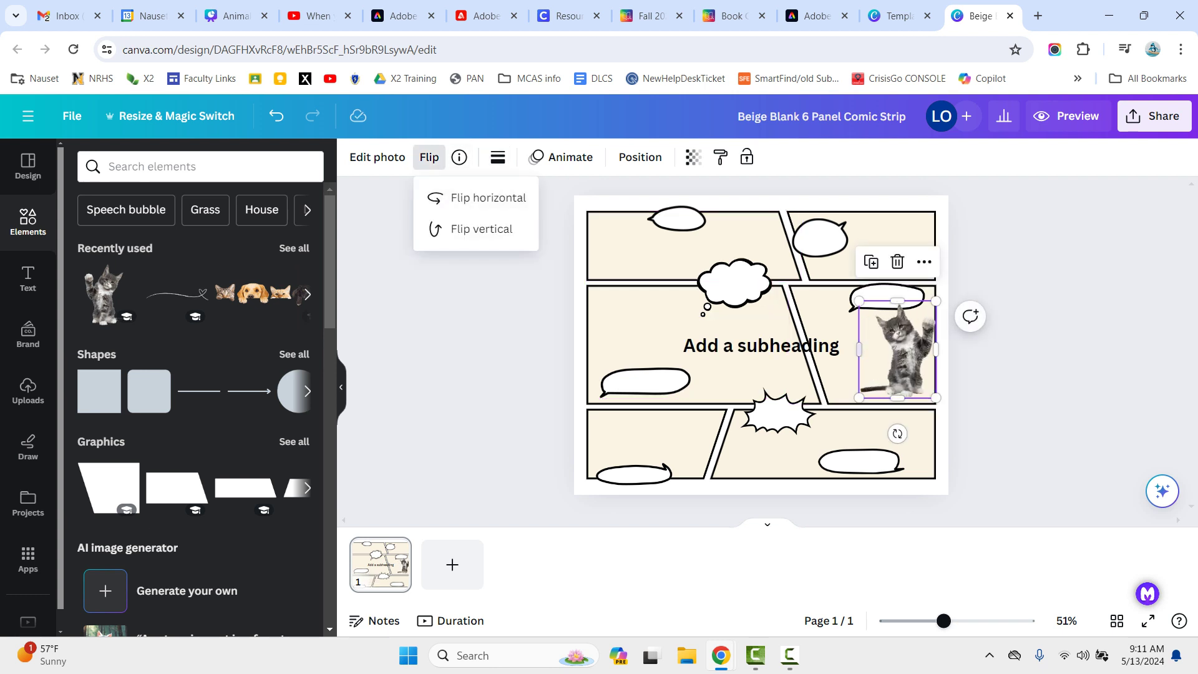
{"action": "left_click_drag", "start_coordinate": [897, 350], "coordinate": [860, 353]}
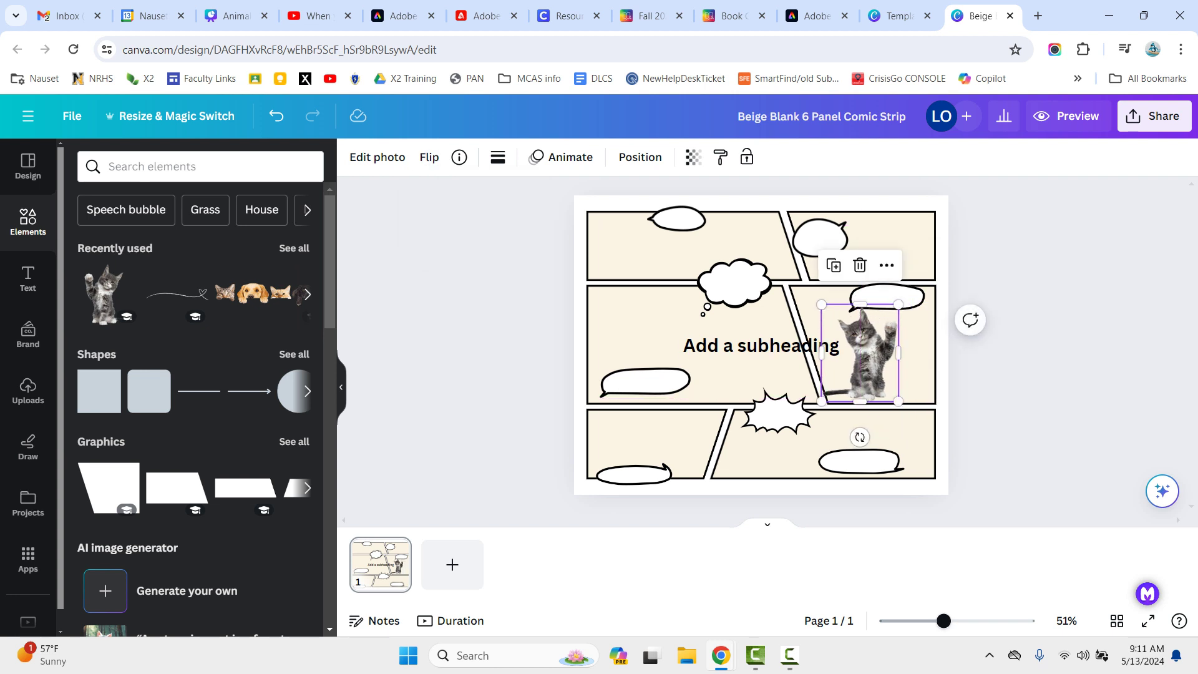
{"action": "left_click_drag", "start_coordinate": [887, 297], "coordinate": [898, 304]}
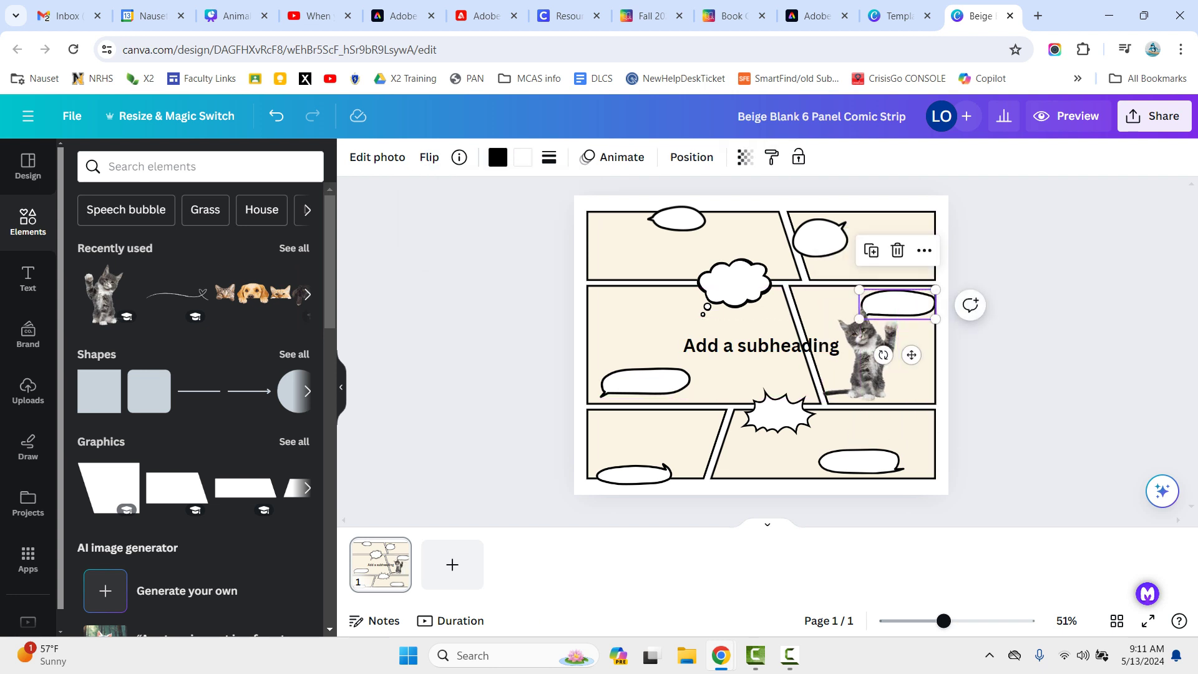
Add another subheading text box reading "Meow" to the comic page
{"action": "left_click", "coordinate": [28, 279]}
{"action": "left_click", "coordinate": [194, 353]}
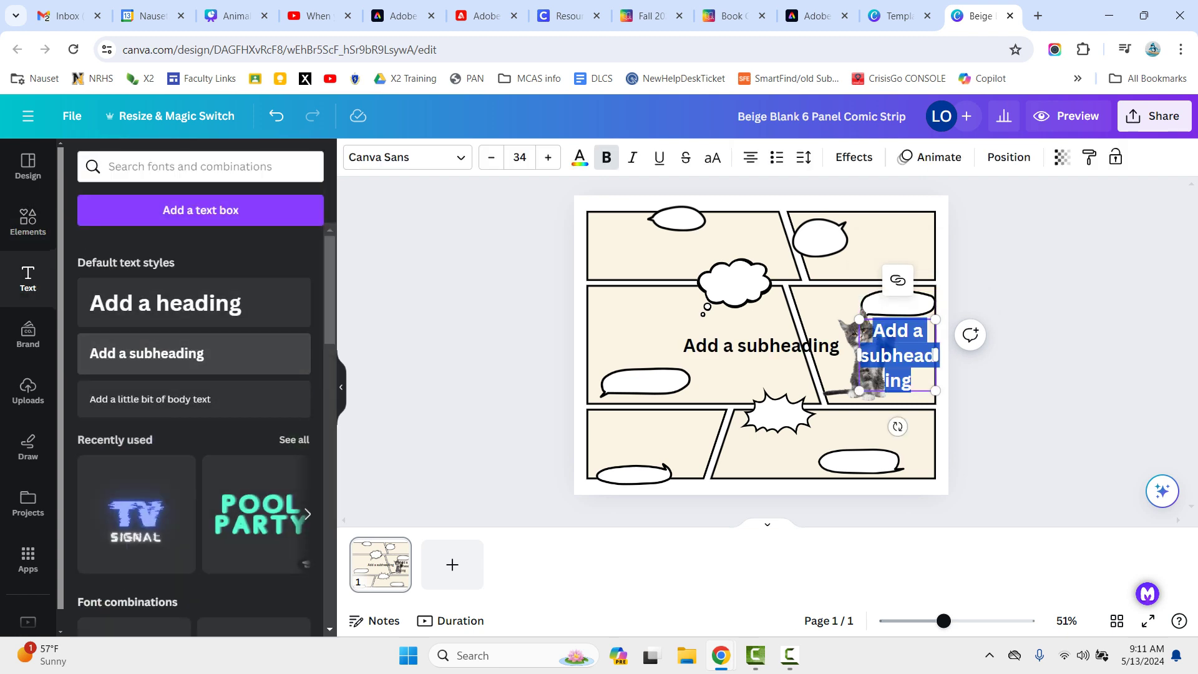
{"action": "type", "text": "Meow"}
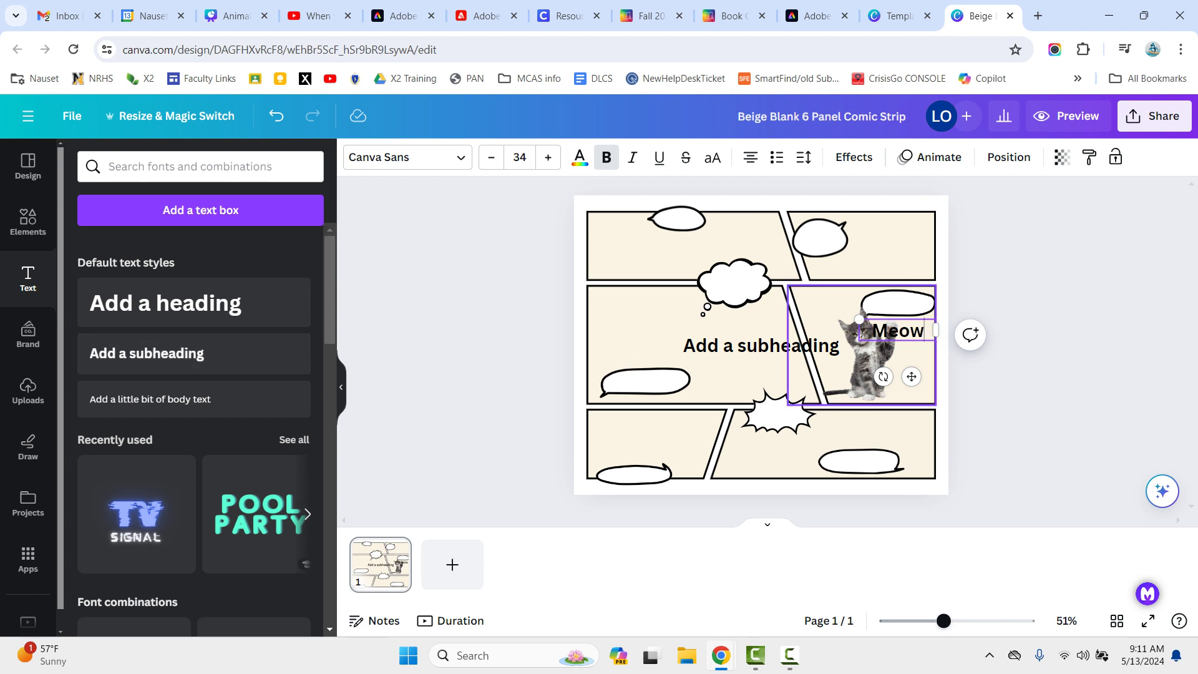
Set the "Meow" text in the Lazydog font and color it purple
{"action": "double_click", "coordinate": [898, 331]}
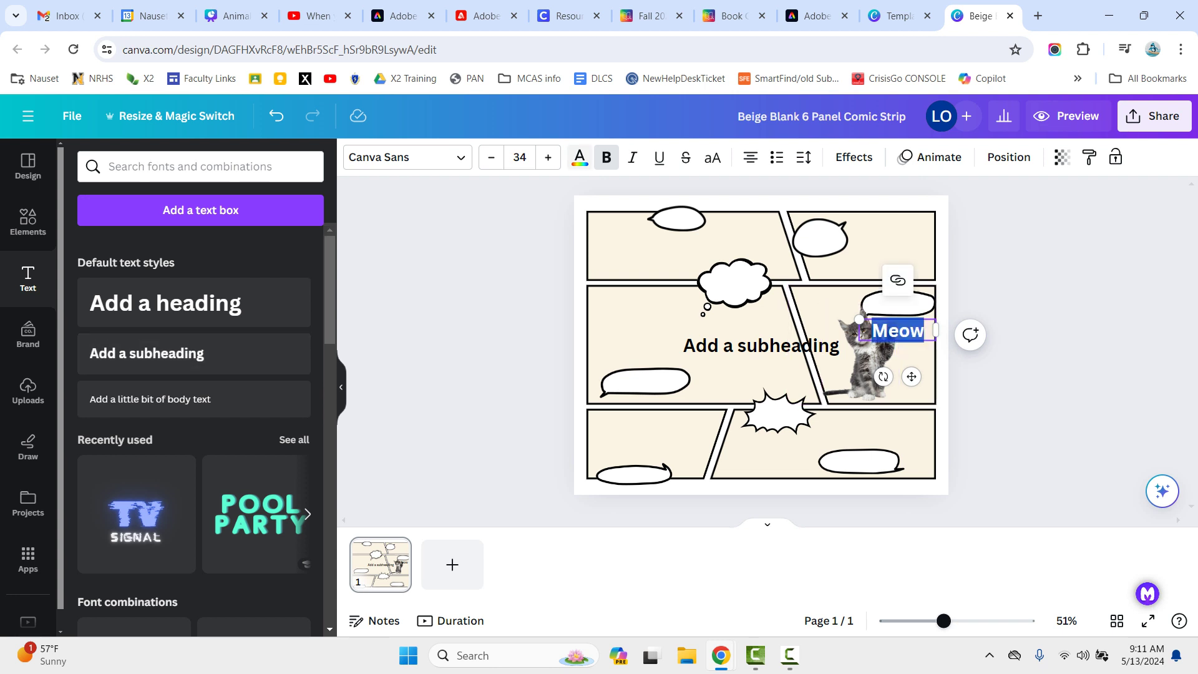
{"action": "left_click", "coordinate": [406, 158]}
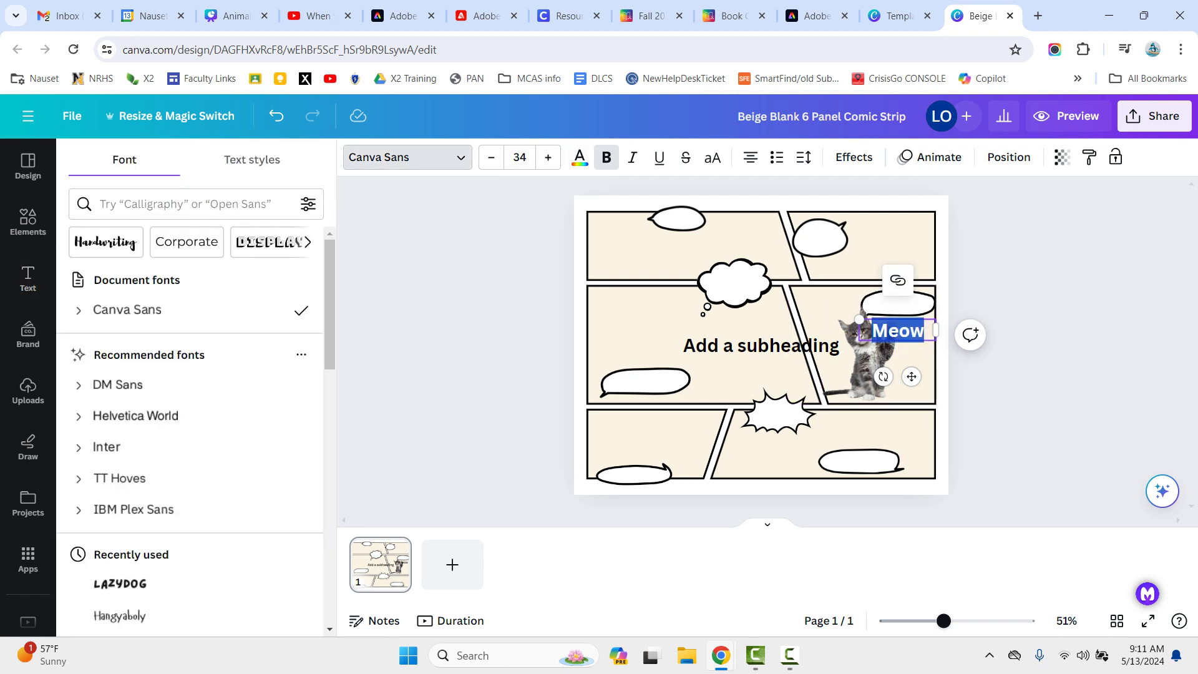
{"action": "left_click", "coordinate": [120, 584]}
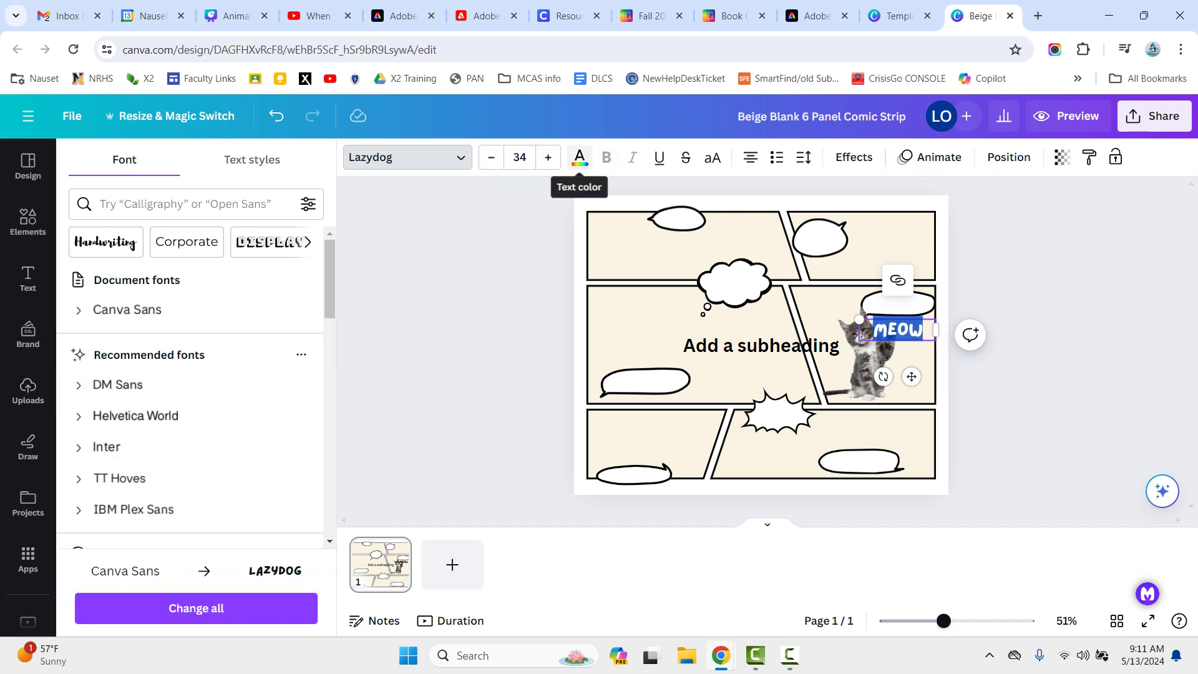
{"action": "left_click", "coordinate": [580, 157]}
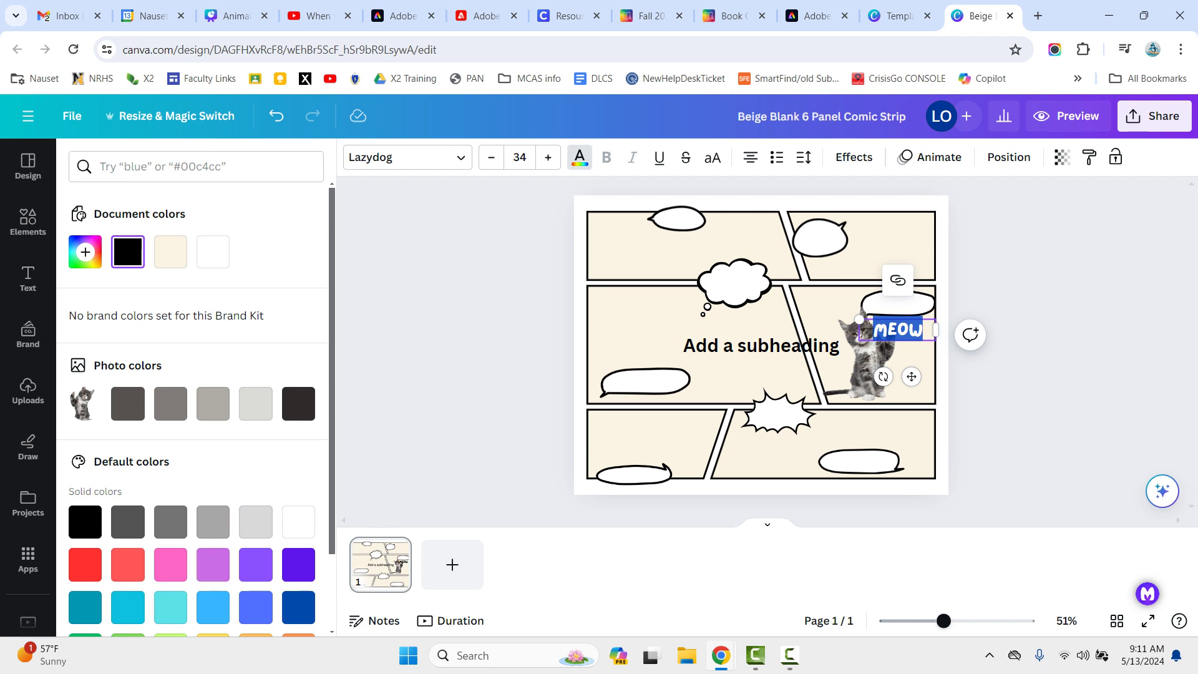
{"action": "left_click", "coordinate": [299, 565]}
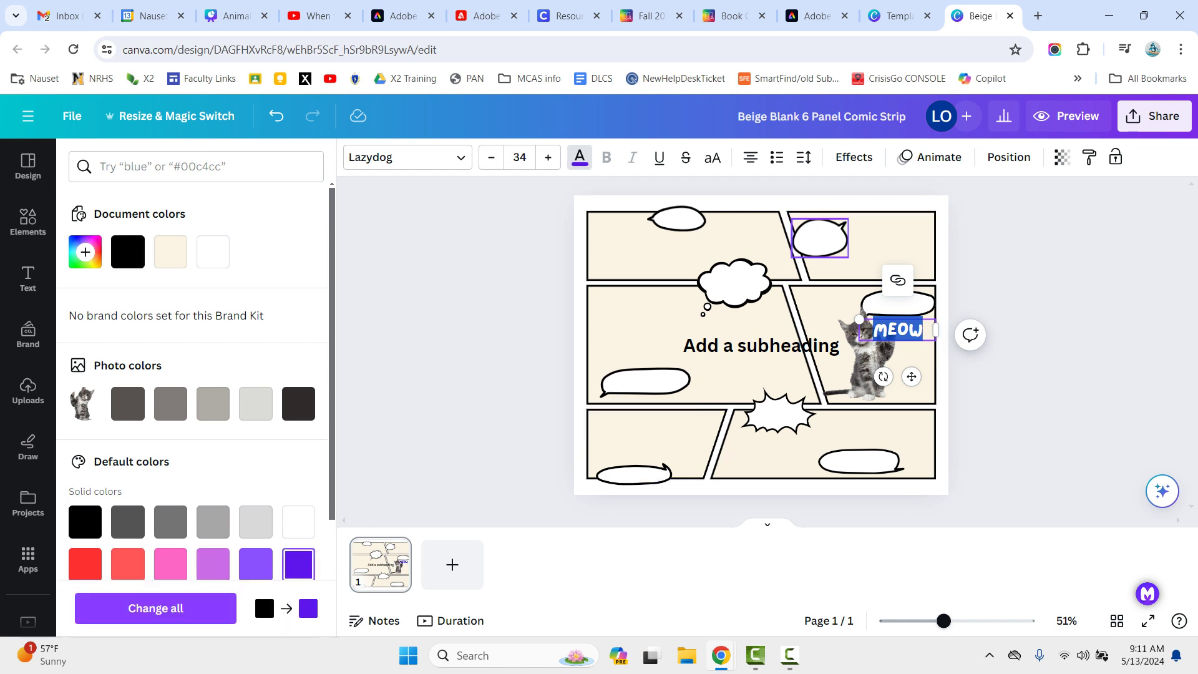
Move the "Meow" text into the speech bubble above the kitten and deselect it
{"action": "left_click", "coordinate": [880, 264]}
{"action": "left_click_drag", "start_coordinate": [898, 329], "coordinate": [898, 305]}
{"action": "key", "text": "Escape"}
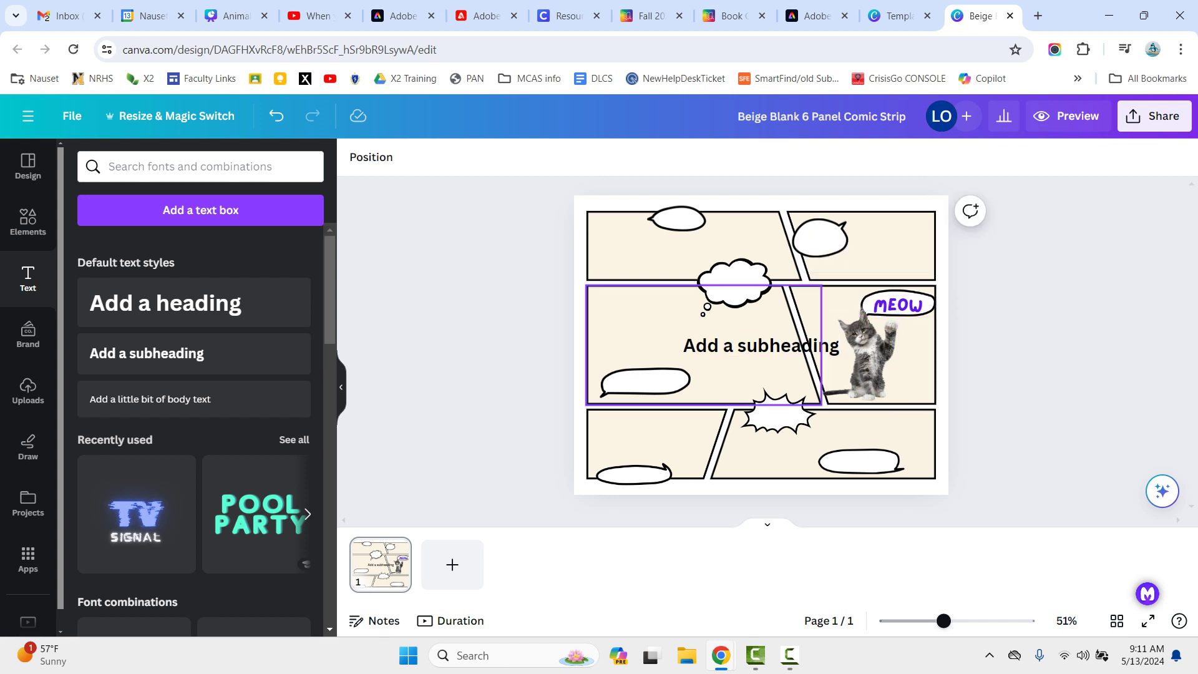
Add a blank second page to the comic strip and browse the comic templates available for it
{"action": "left_click", "coordinate": [453, 565]}
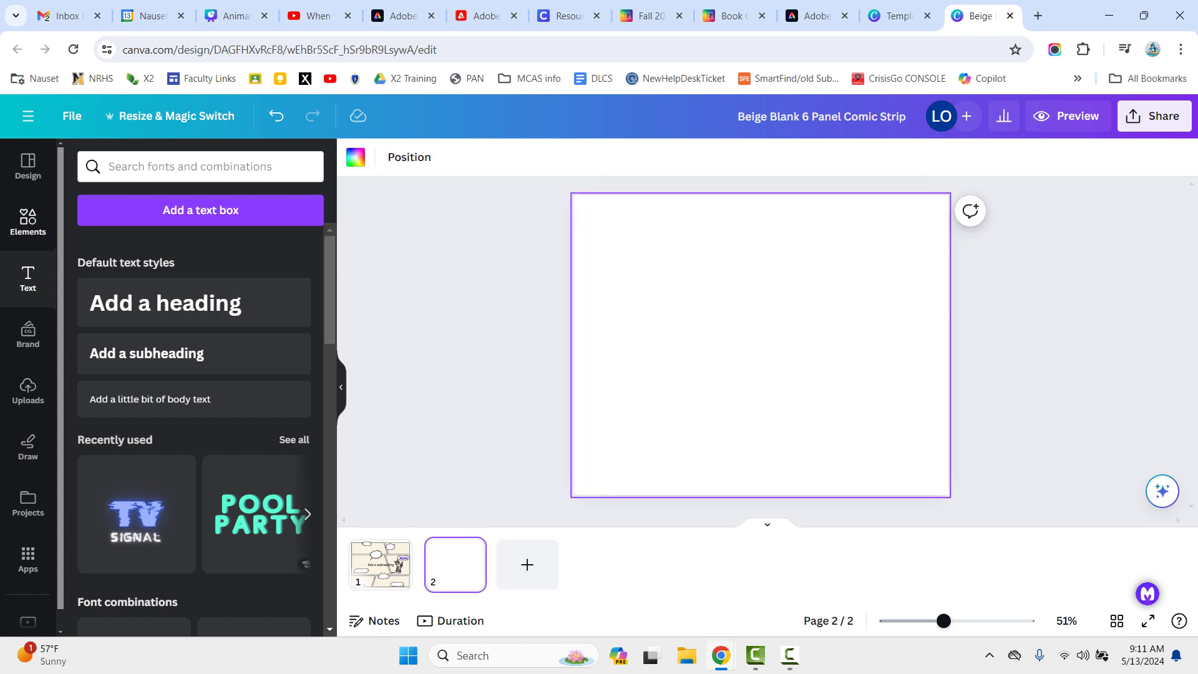
{"action": "left_click", "coordinate": [27, 166]}
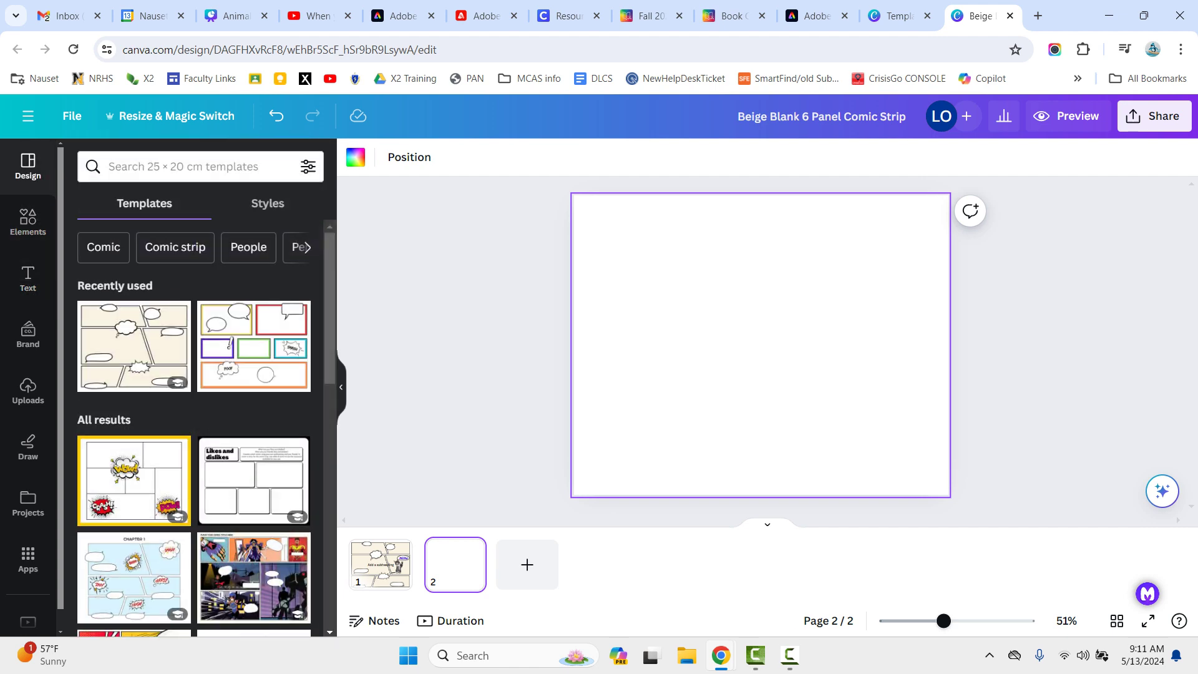
{"action": "scroll", "coordinate": [199, 428], "scroll_direction": "down", "scroll_amount": 3}
{"action": "scroll", "coordinate": [193, 427], "scroll_direction": "down", "scroll_amount": 2}
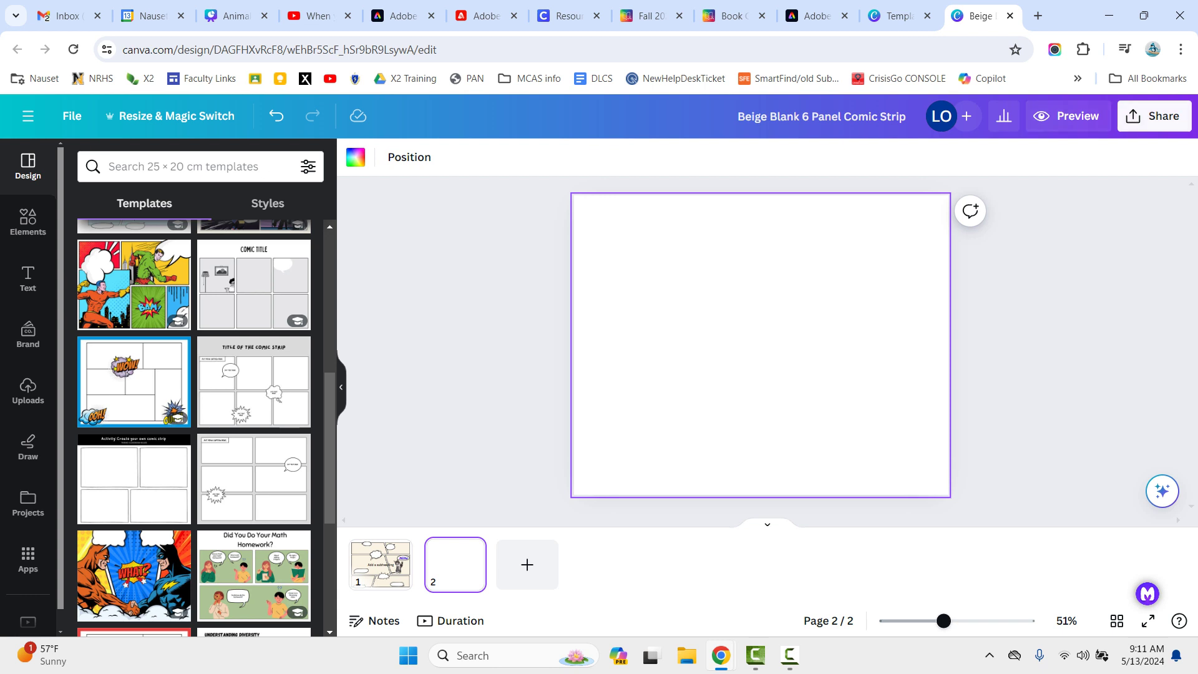
Show the comic strip's sharing options and return to the "Animals in Literature: A Gallery Walk" presentation
{"action": "left_click", "coordinate": [1154, 116]}
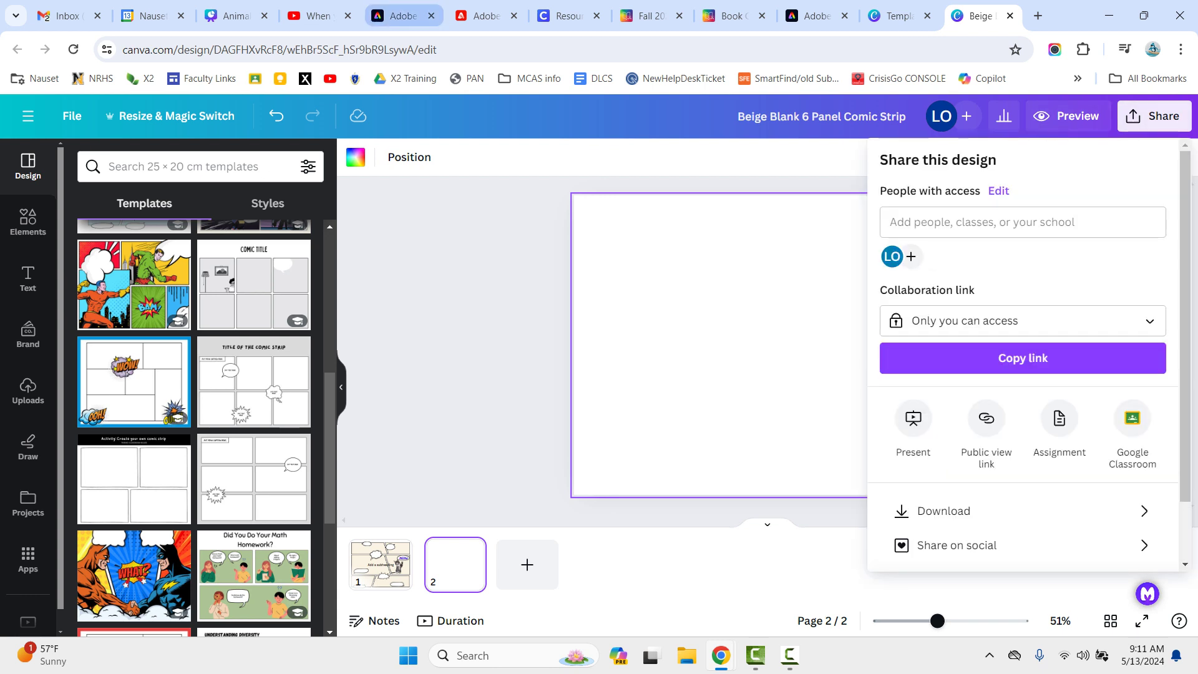
{"action": "left_click", "coordinate": [234, 16]}
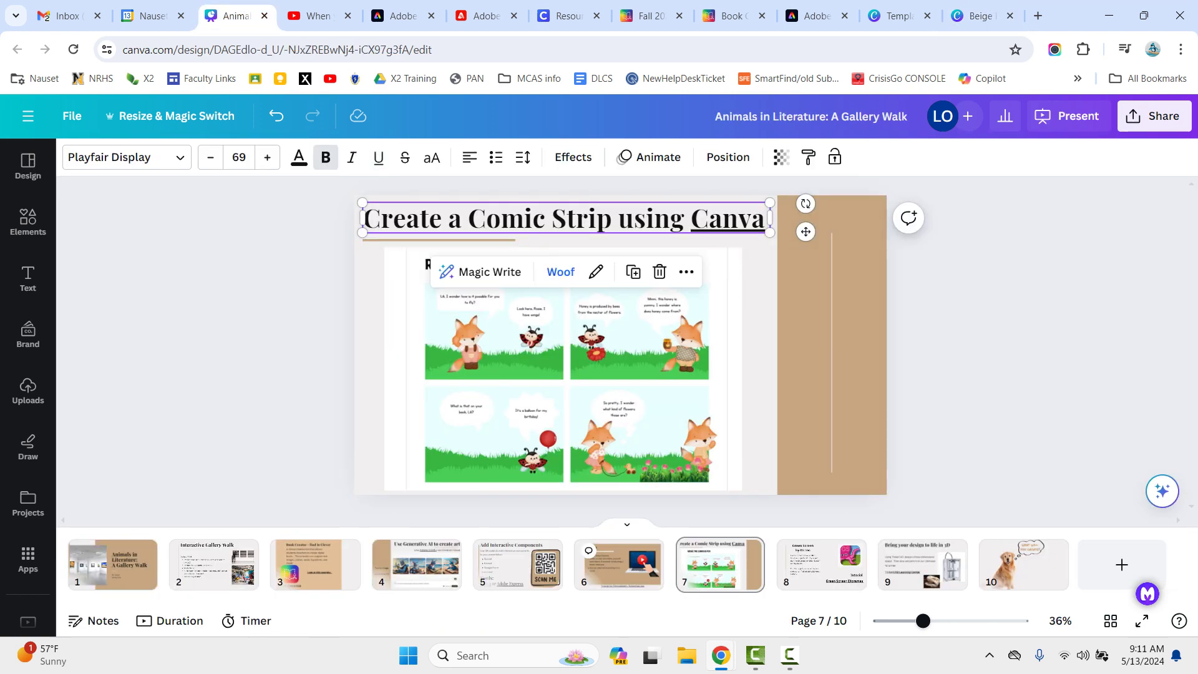
Go to the Green Screen by Do Inc slide and open its linked Green Screen Dioramas video
{"action": "left_click", "coordinate": [822, 565]}
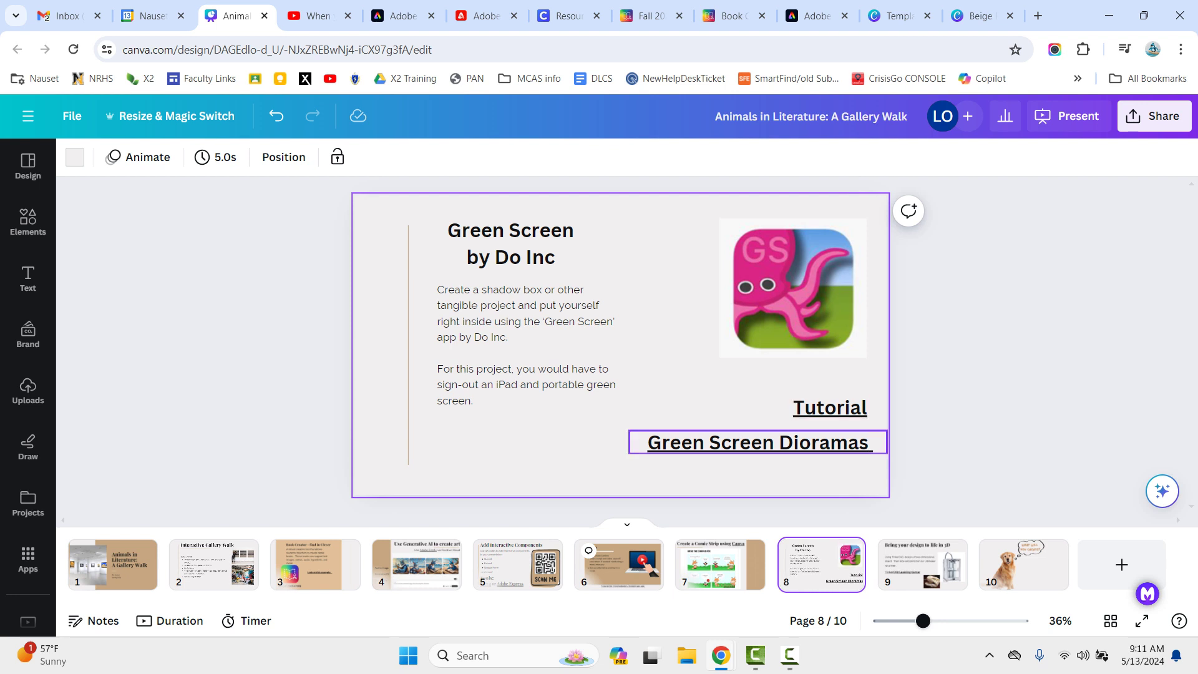
{"action": "left_click", "coordinate": [757, 442]}
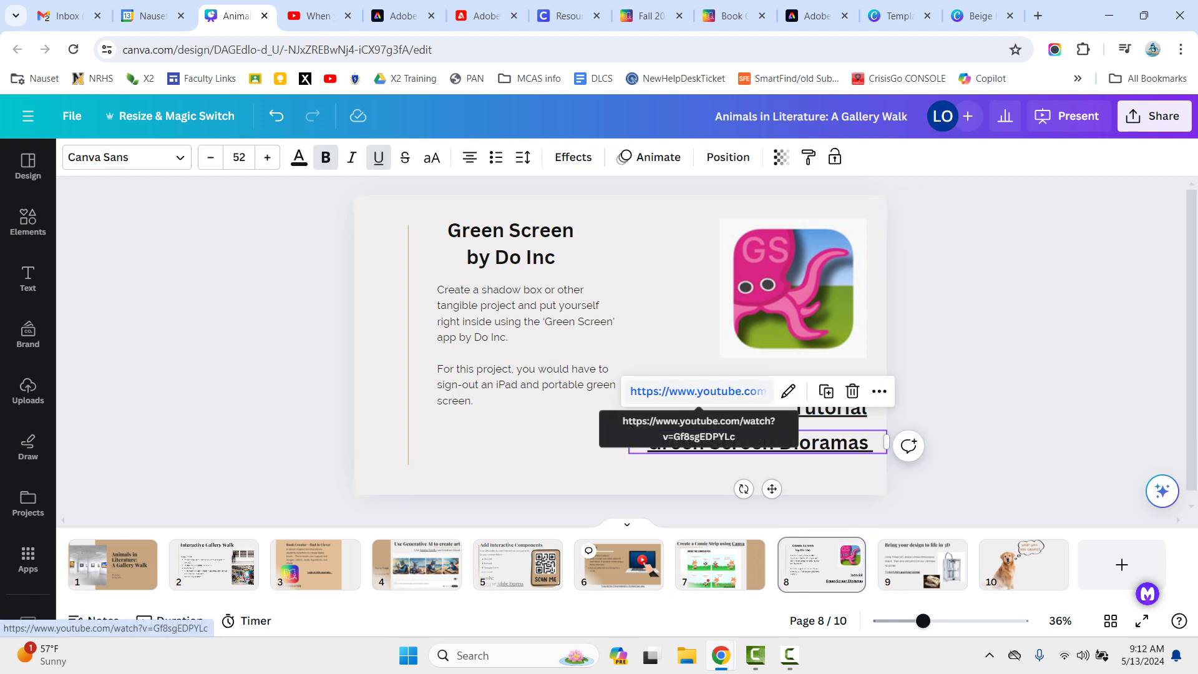
{"action": "left_click", "coordinate": [698, 391]}
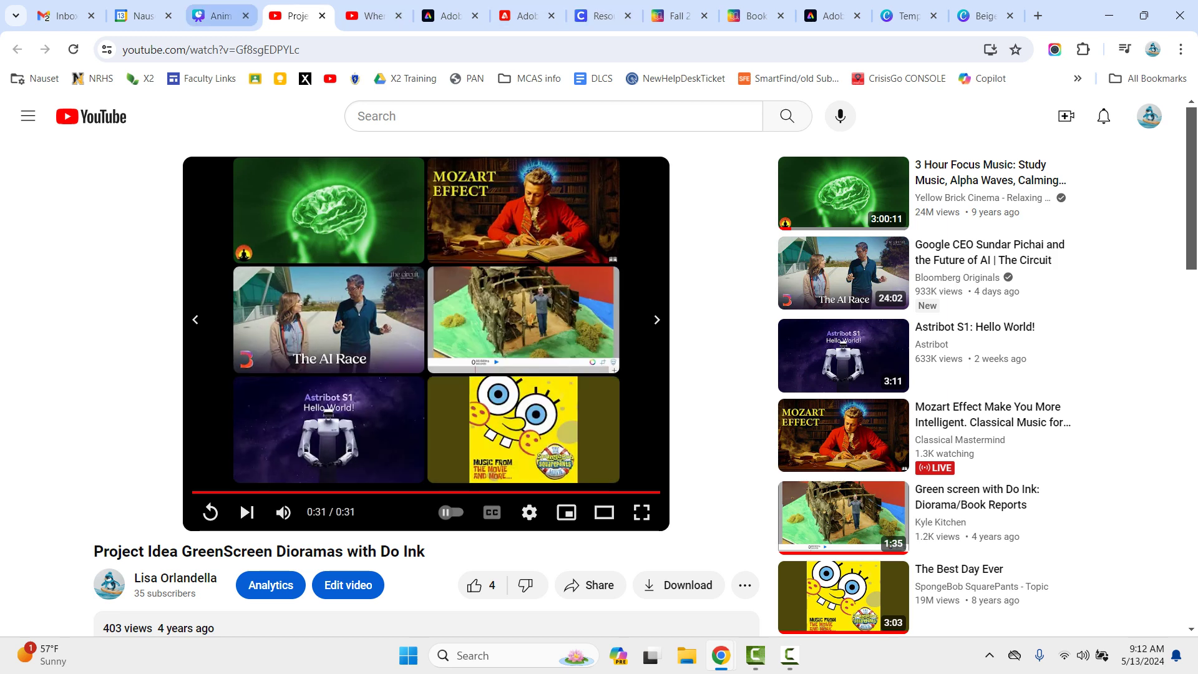
Return to the presentation and open the TinkerCAD Learning Center link on the "Bring your design to life in 3D" slide
{"action": "left_click", "coordinate": [219, 16]}
{"action": "left_click", "coordinate": [922, 565]}
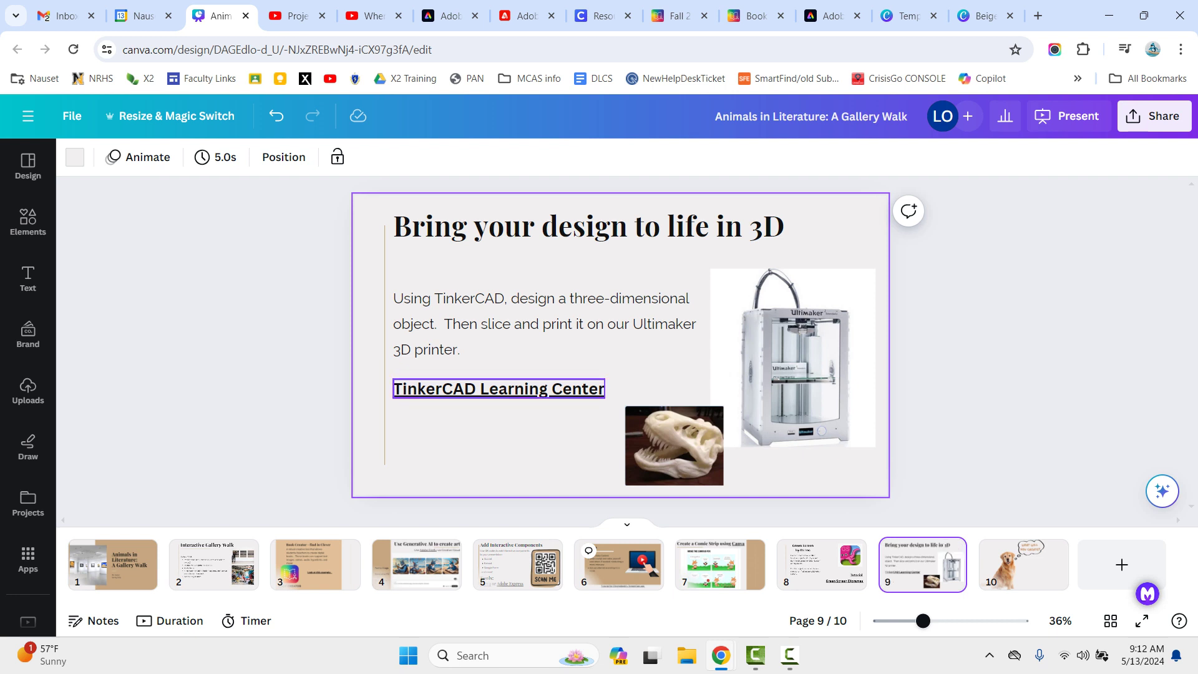
{"action": "left_click", "coordinate": [500, 389]}
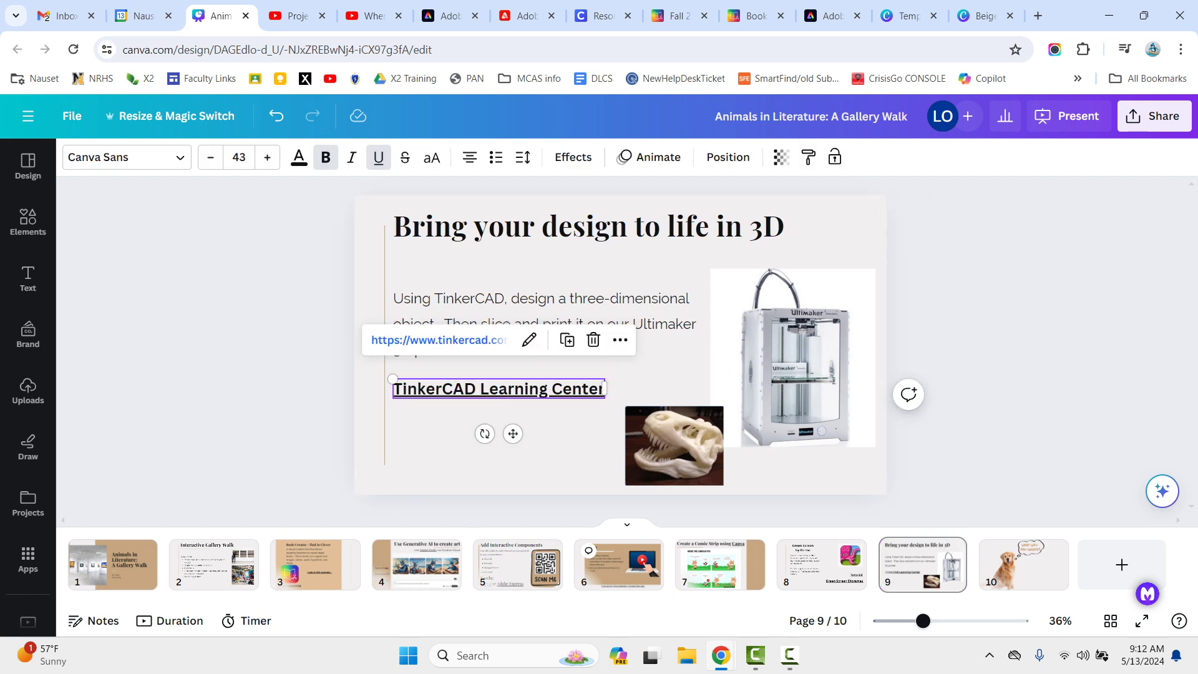
{"action": "left_click", "coordinate": [438, 339]}
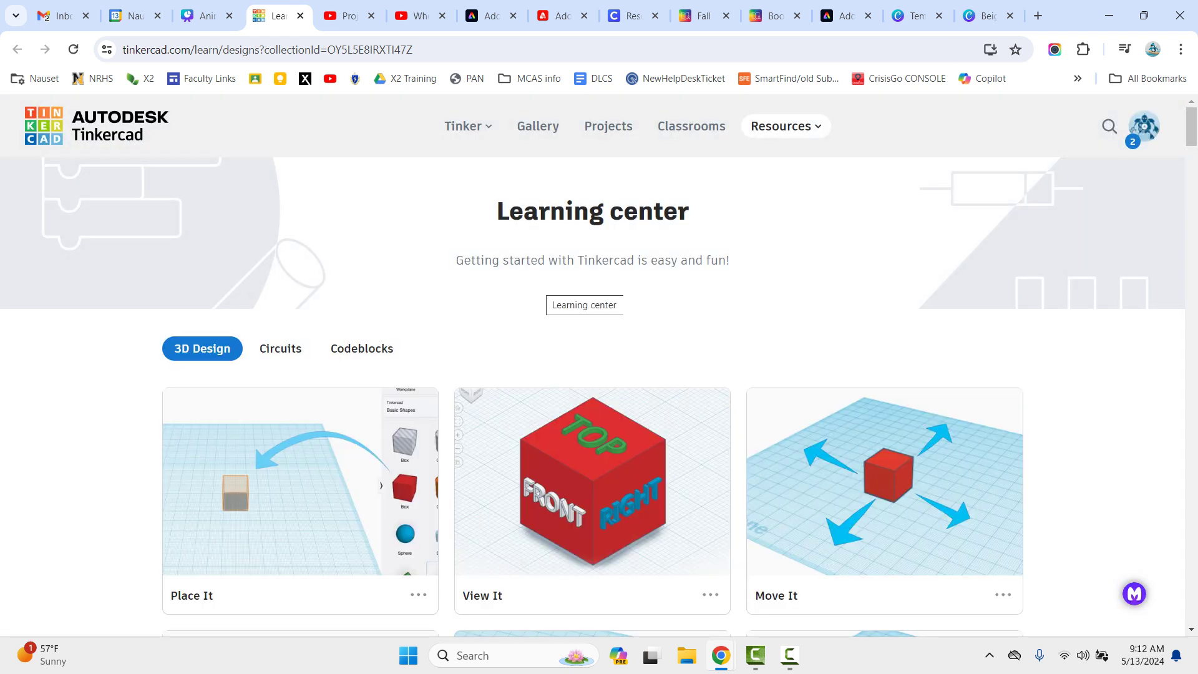
Reset the Place It tutorial in the 3D Design lessons and start it from the beginning
{"action": "scroll", "coordinate": [593, 399], "scroll_direction": "down", "scroll_amount": 3}
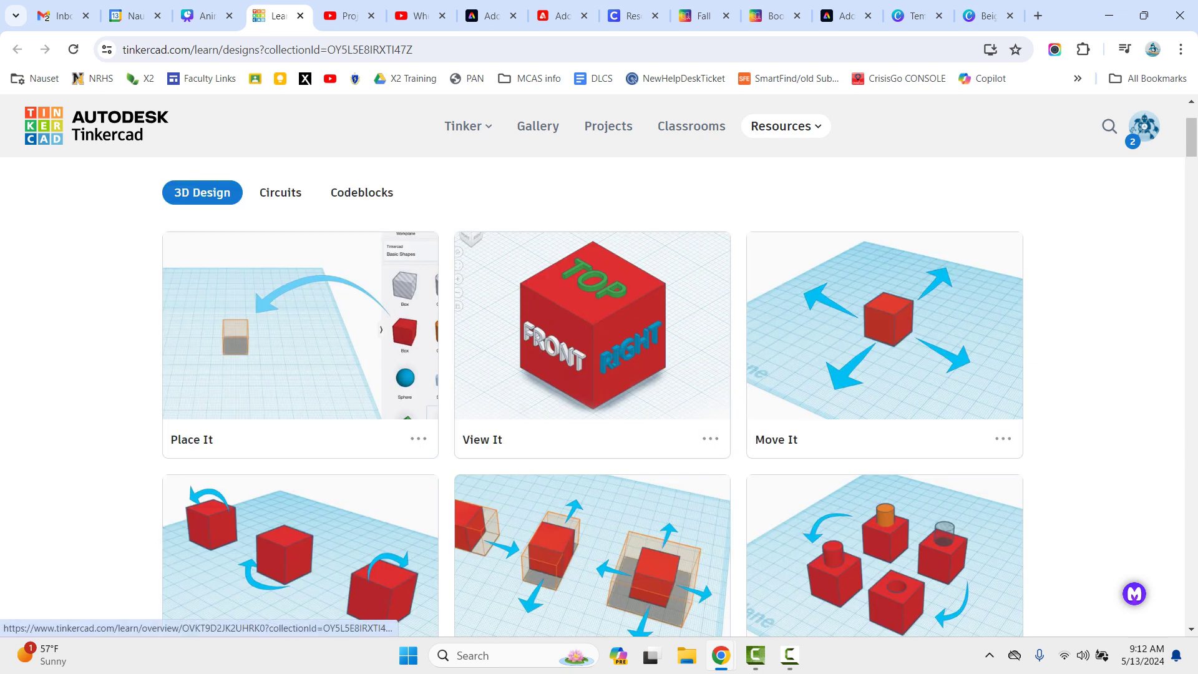
{"action": "left_click", "coordinate": [300, 325]}
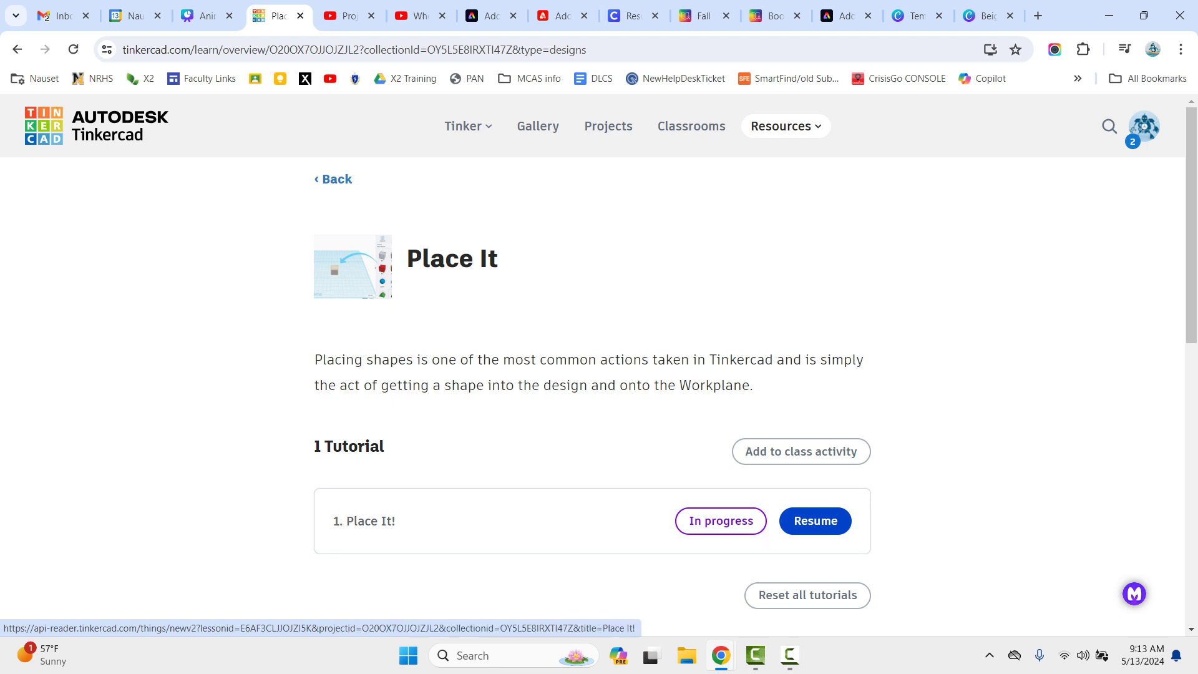
{"action": "left_click", "coordinate": [808, 595]}
{"action": "left_click", "coordinate": [790, 301]}
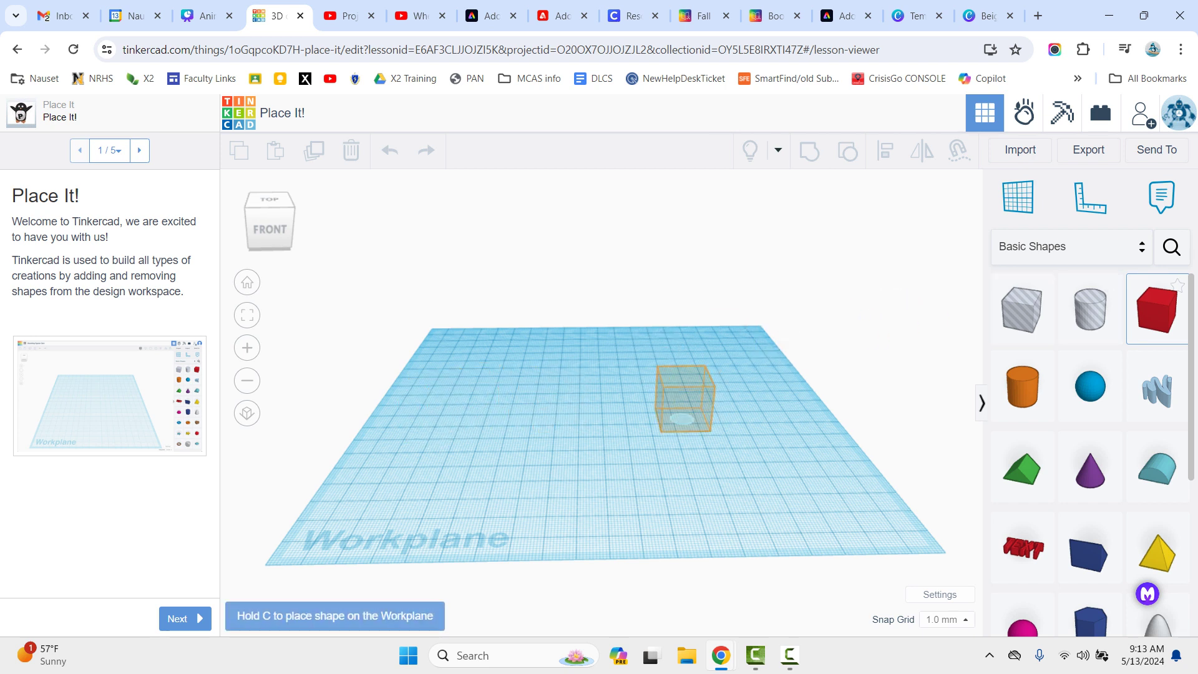
Place a solid red box near the middle of the workplane and stretch it to about 67 mm wide
{"action": "left_click_drag", "start_coordinate": [684, 419], "coordinate": [573, 424]}
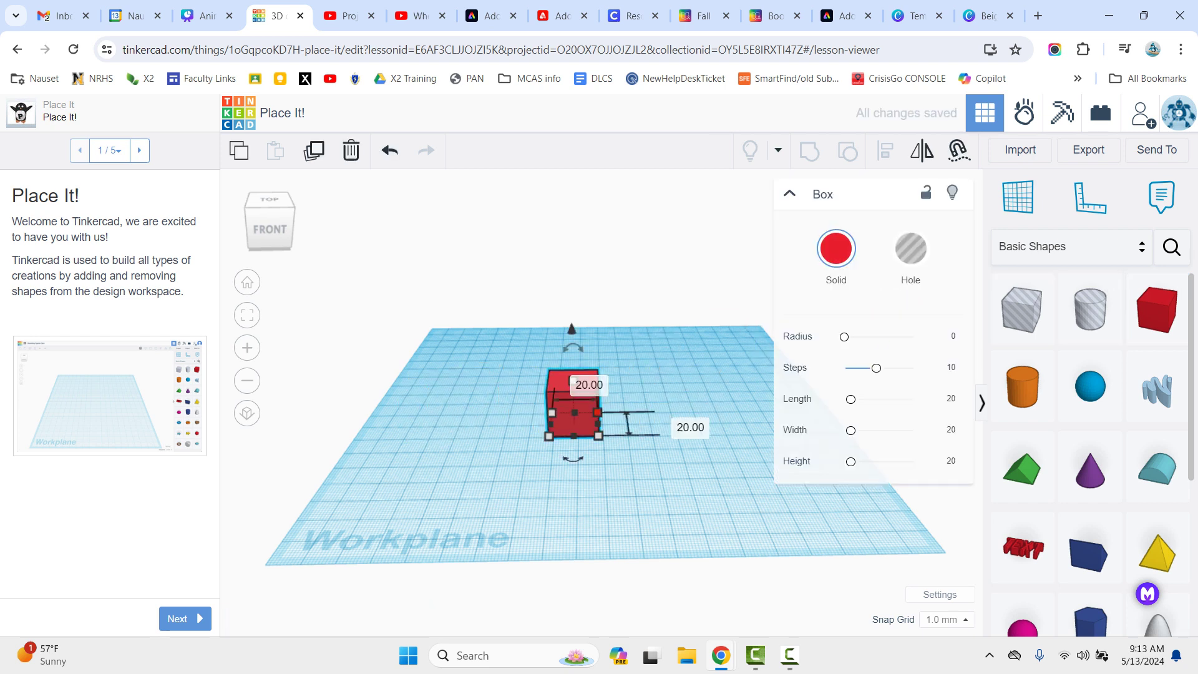
{"action": "left_click", "coordinate": [588, 385]}
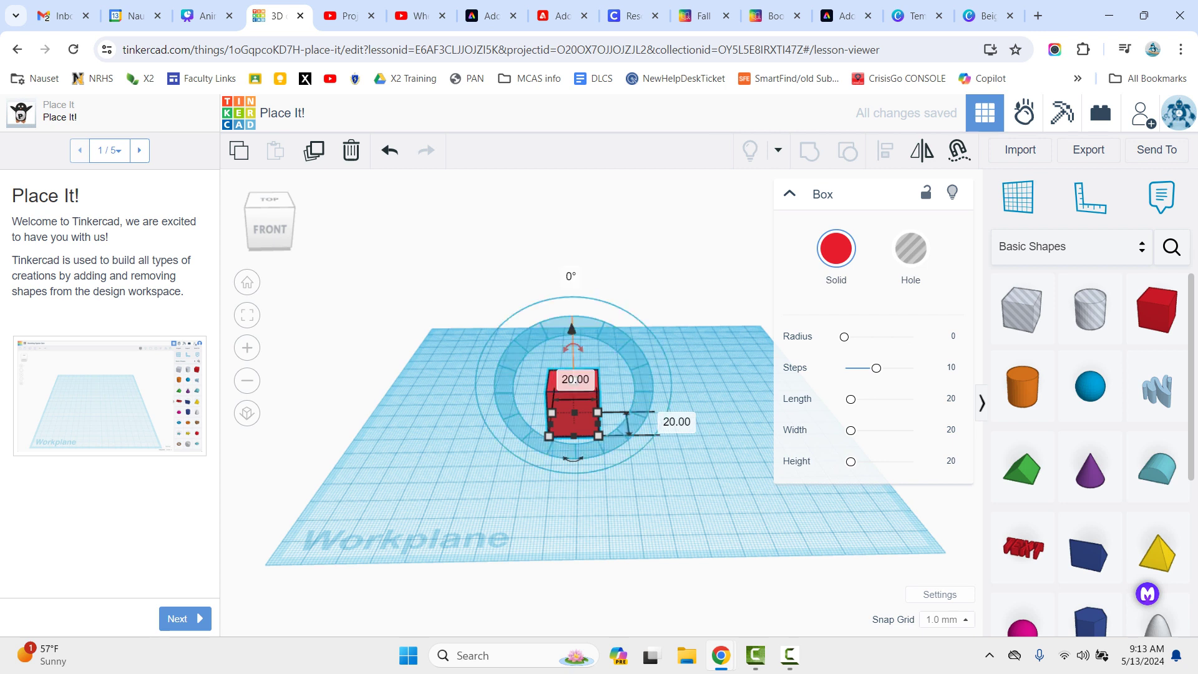
{"action": "left_click_drag", "start_coordinate": [597, 413], "coordinate": [691, 377]}
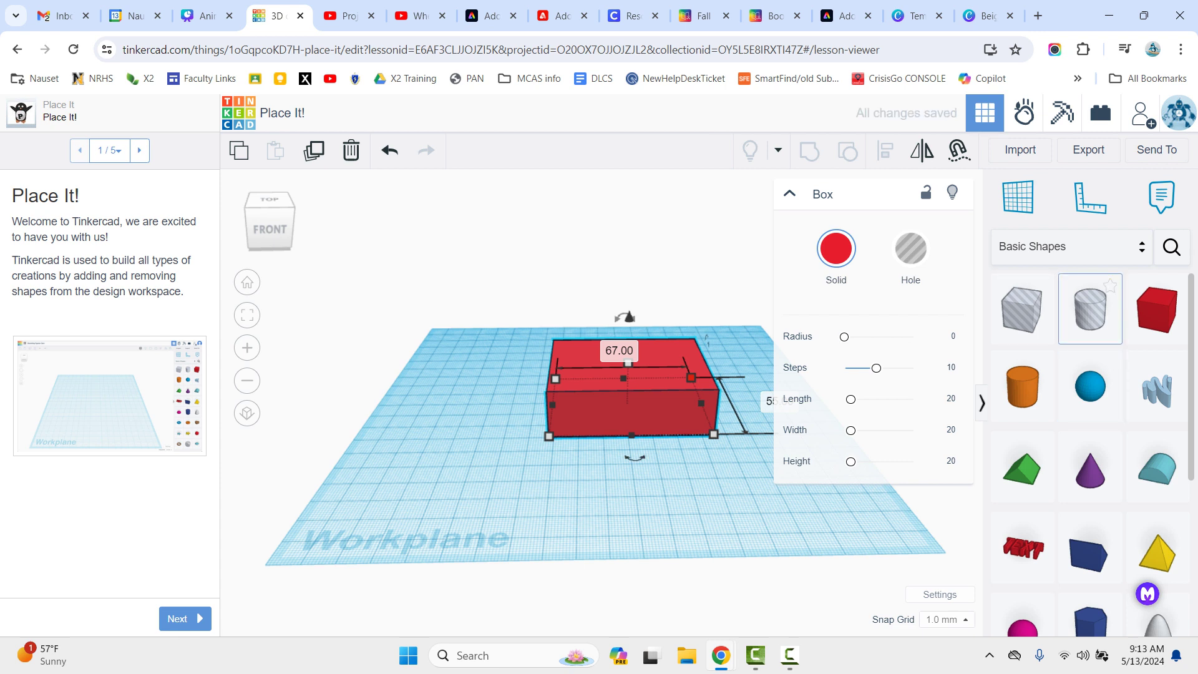
Place a blue sphere on top of the red box at its back left corner
{"action": "left_click", "coordinate": [1091, 386]}
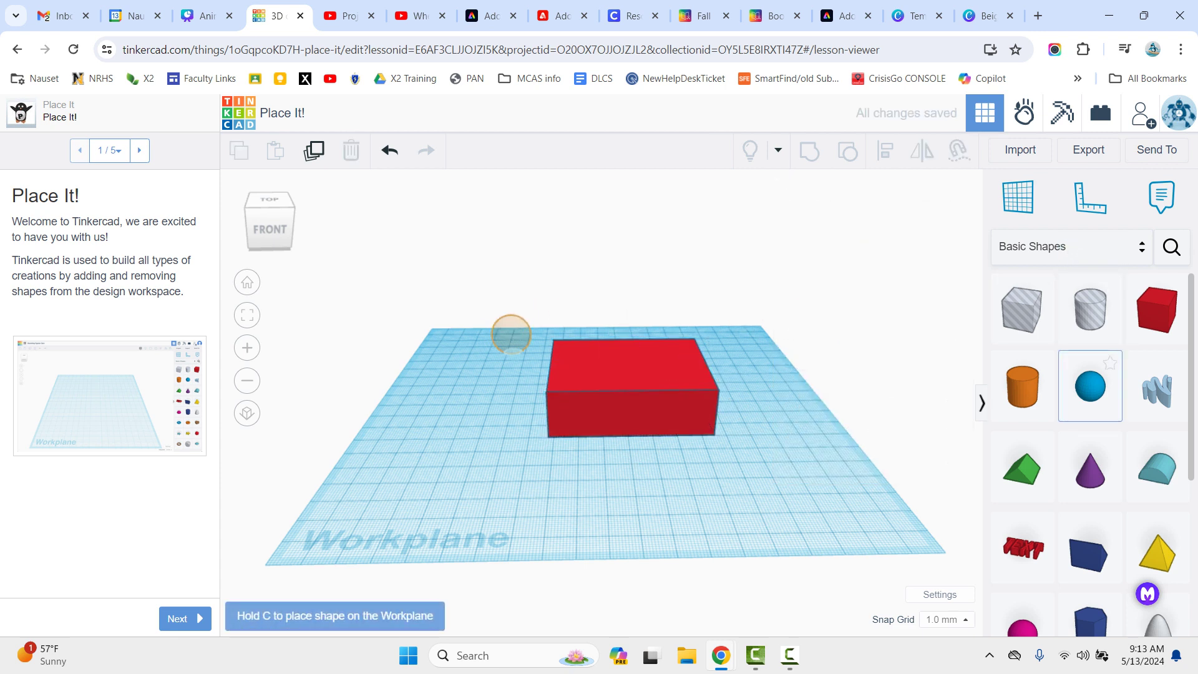
{"action": "left_click", "coordinate": [568, 335]}
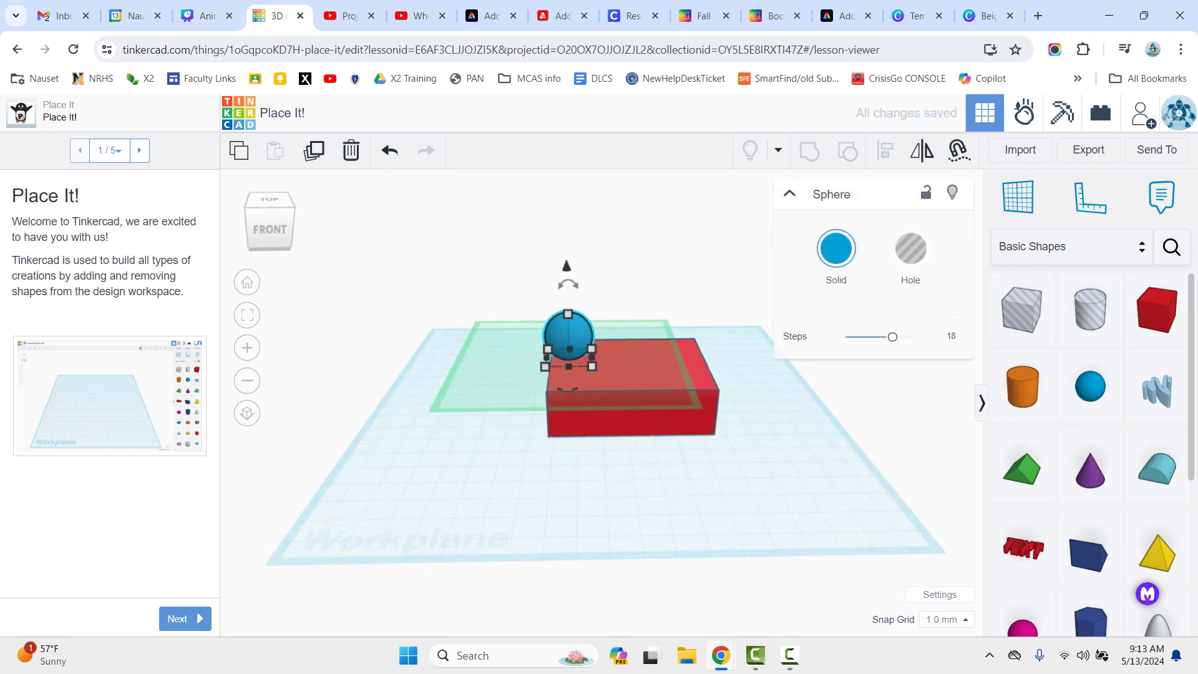
Place a cylinder hole on the red box at its right edge and lower it into the box
{"action": "left_click_drag", "start_coordinate": [582, 374], "coordinate": [462, 372]}
{"action": "left_click", "coordinate": [1090, 308]}
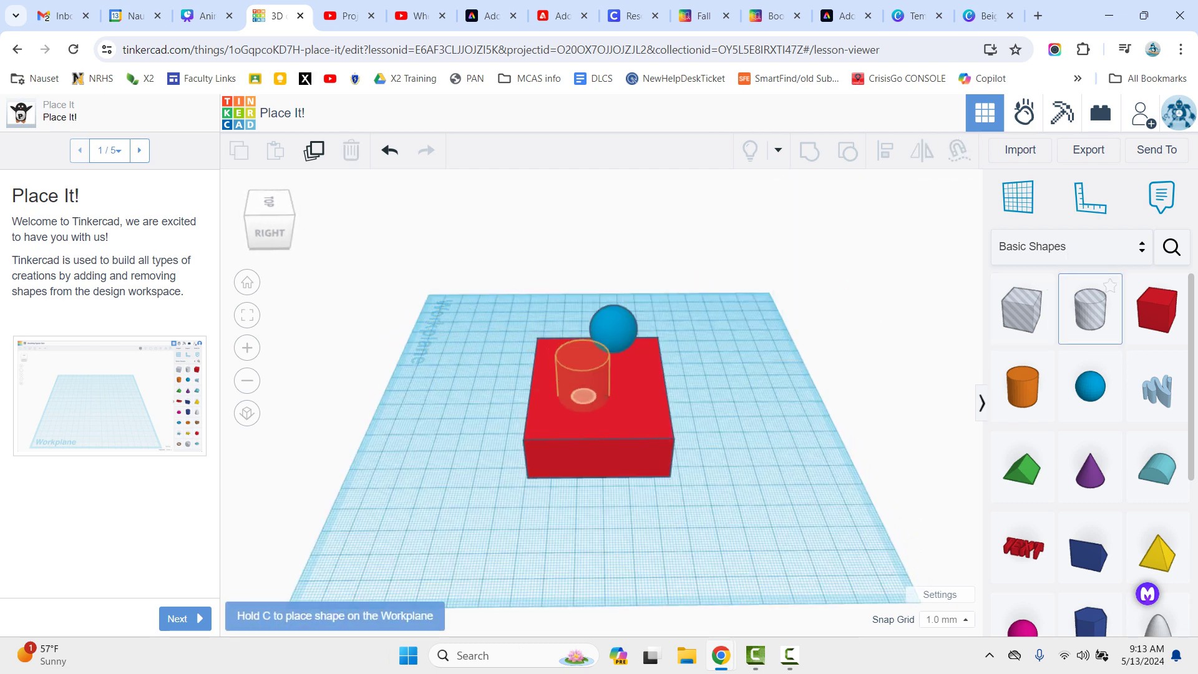
{"action": "left_click", "coordinate": [593, 434]}
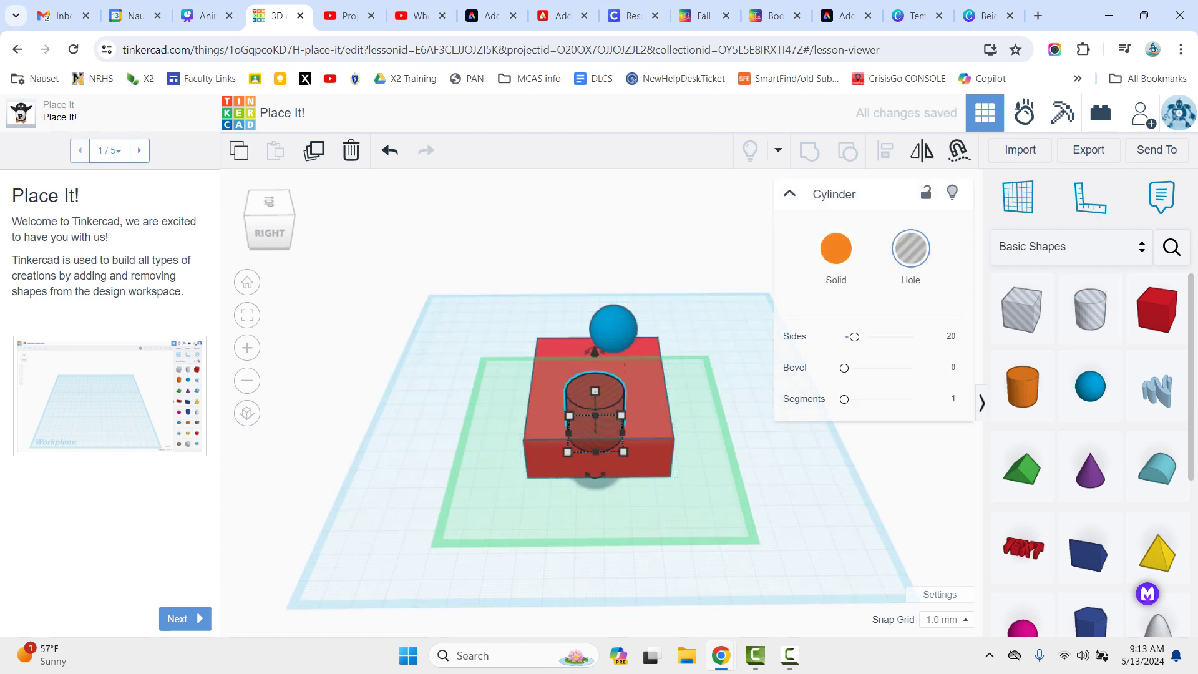
{"action": "left_click_drag", "start_coordinate": [598, 555], "coordinate": [600, 491]}
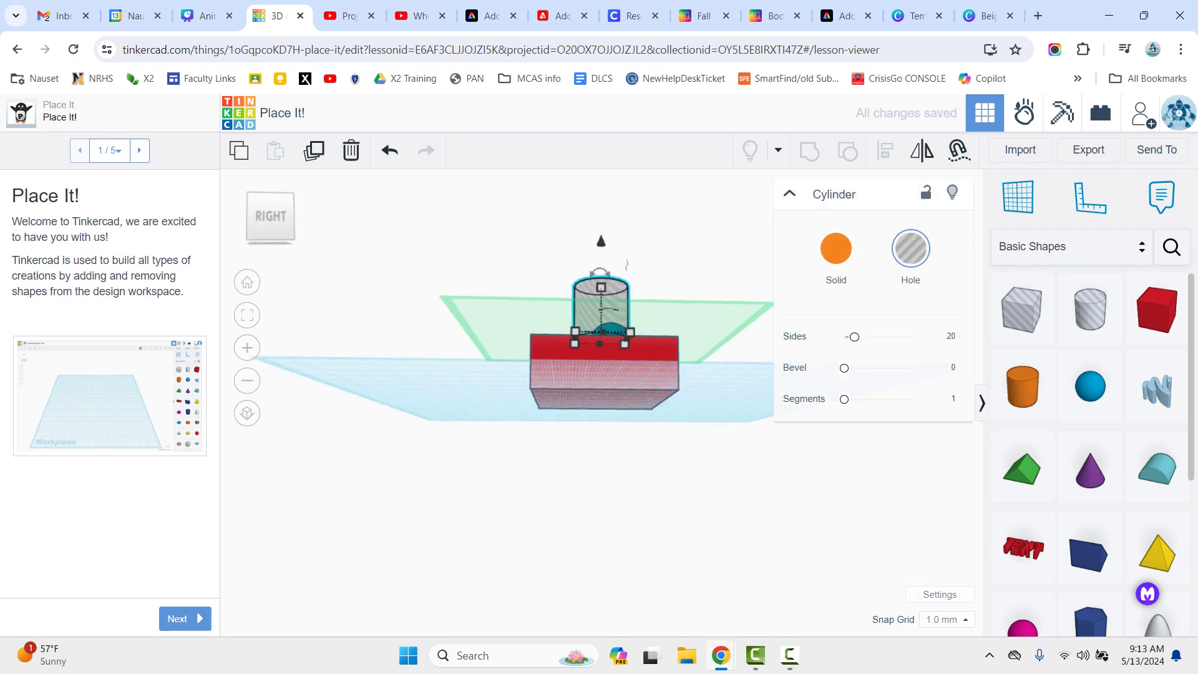
{"action": "left_click_drag", "start_coordinate": [601, 241], "coordinate": [601, 437]}
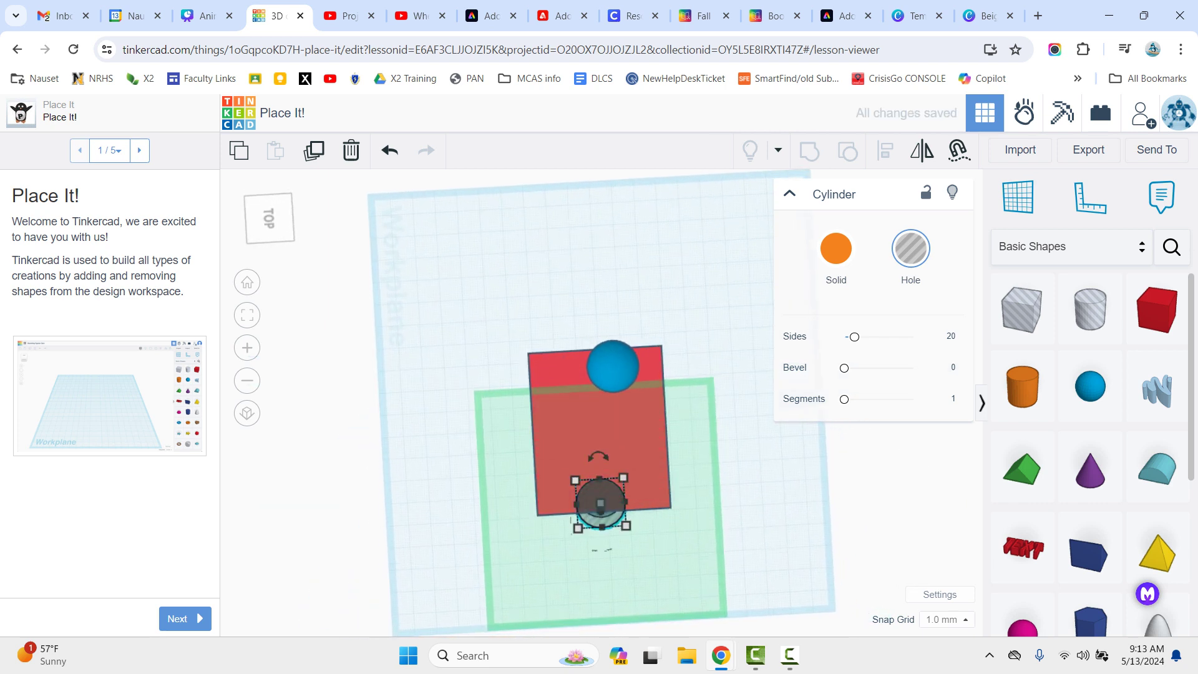
Advance the Place It! lesson to its last page, then return to the presentation's 3D design slide and deselect the link text
{"action": "left_click", "coordinate": [185, 619]}
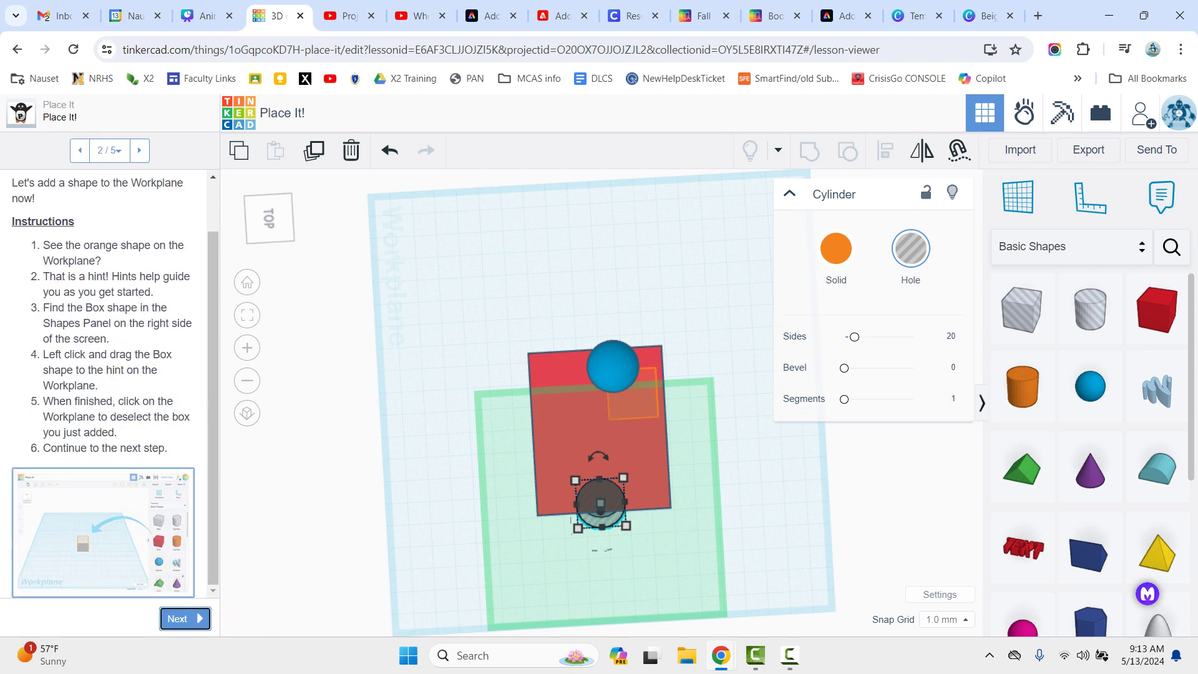
{"action": "key", "text": "Return"}
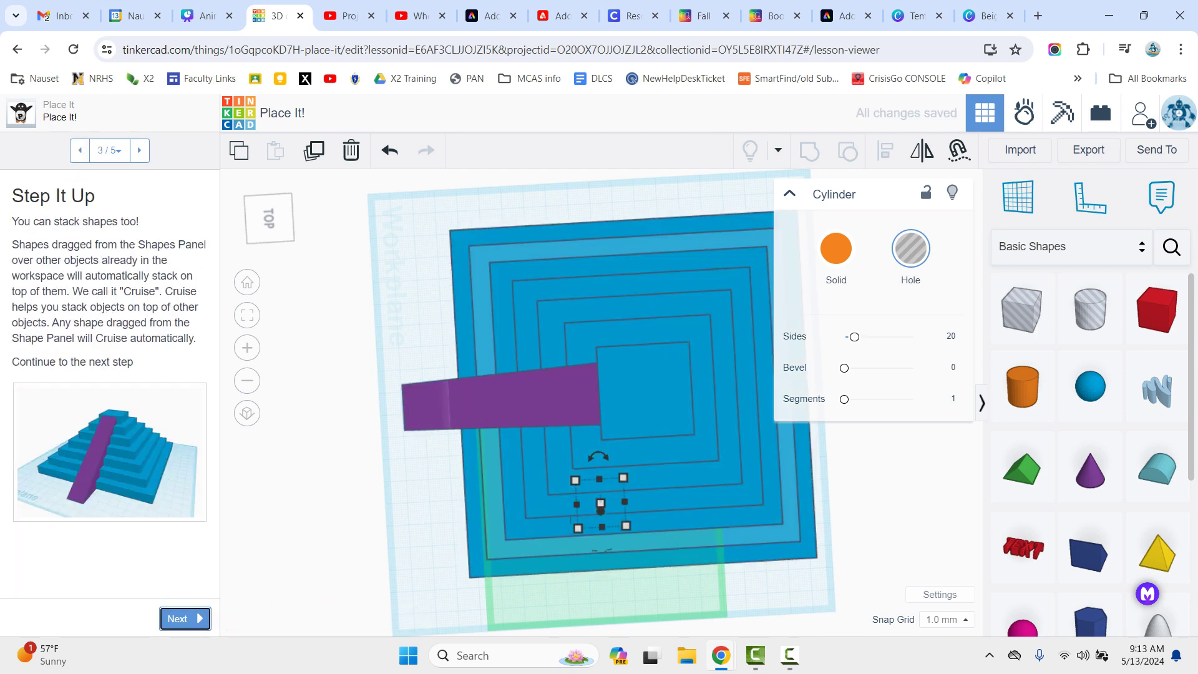
{"action": "key", "text": "Return"}
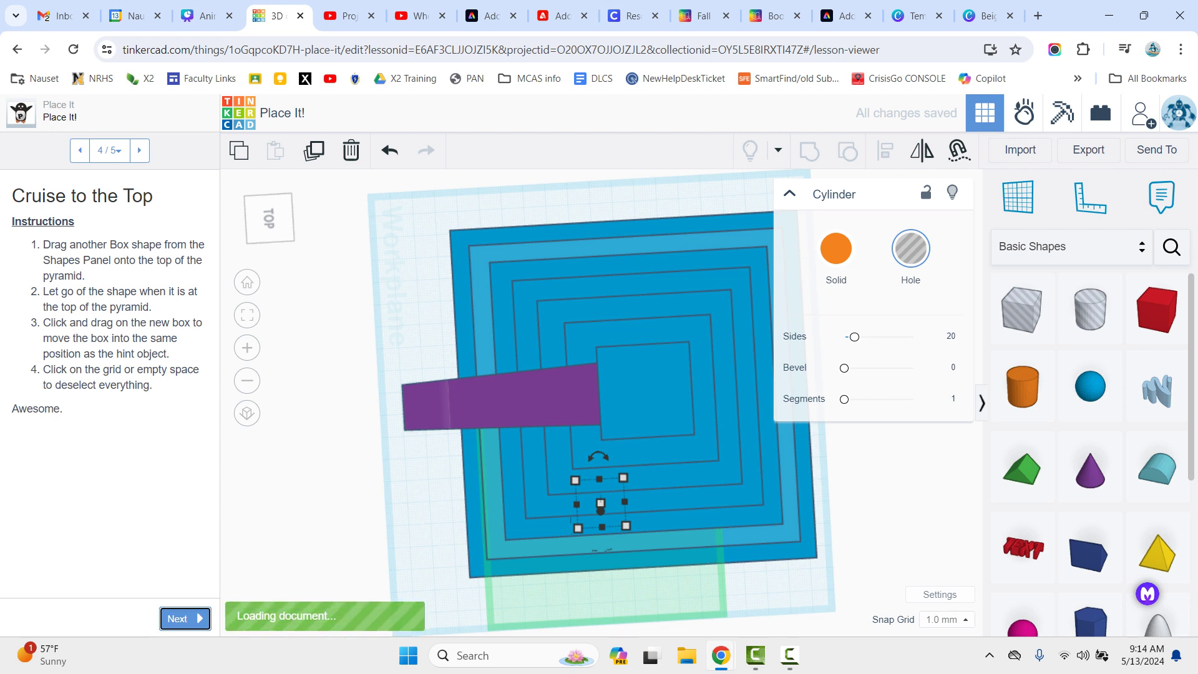
{"action": "key", "text": "Return"}
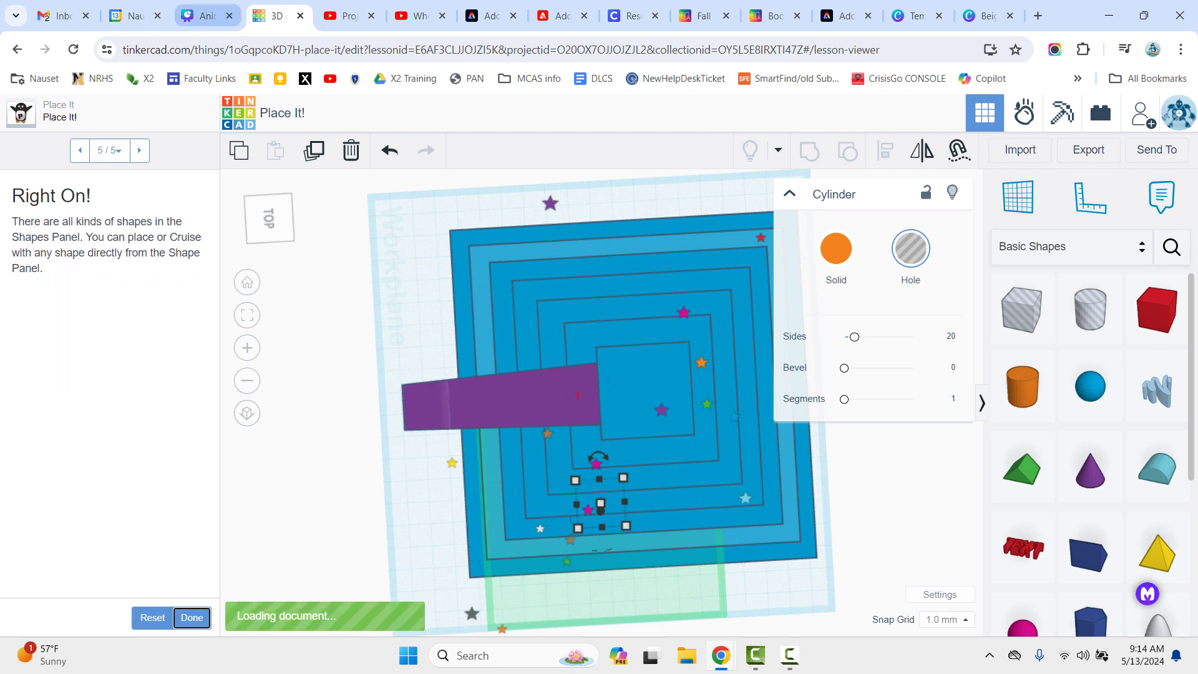
{"action": "left_click", "coordinate": [203, 16]}
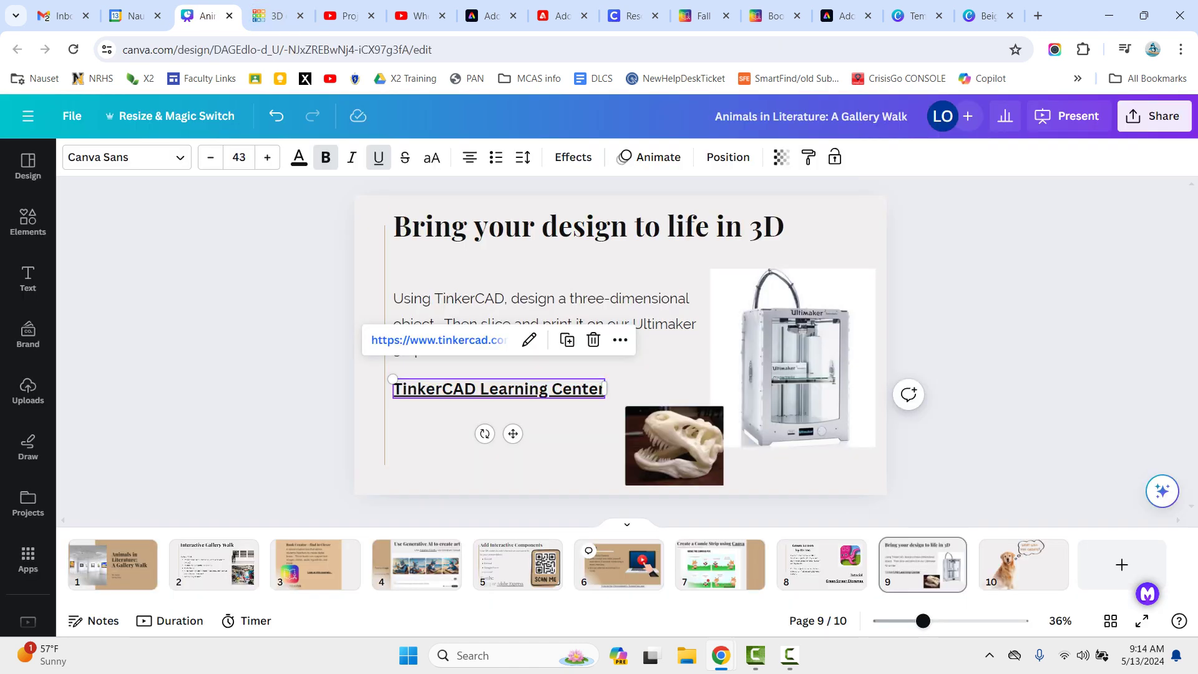
{"action": "key", "text": "Escape"}
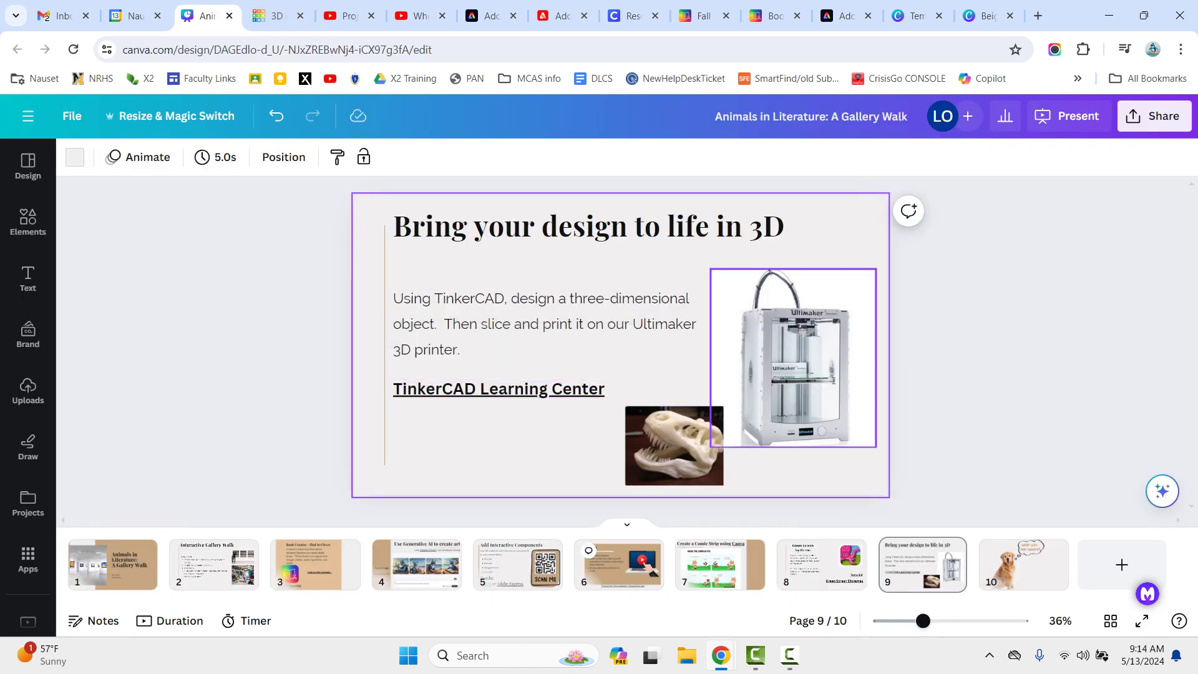